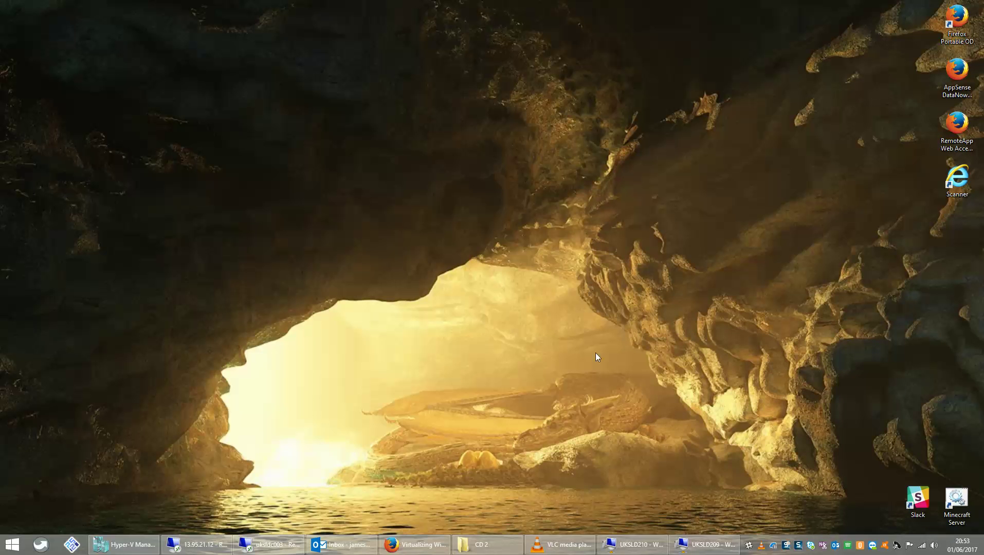
Bring the UKSLD209 VM window forward, shift it left, and accept United Kingdom as the region.
click(687, 546)
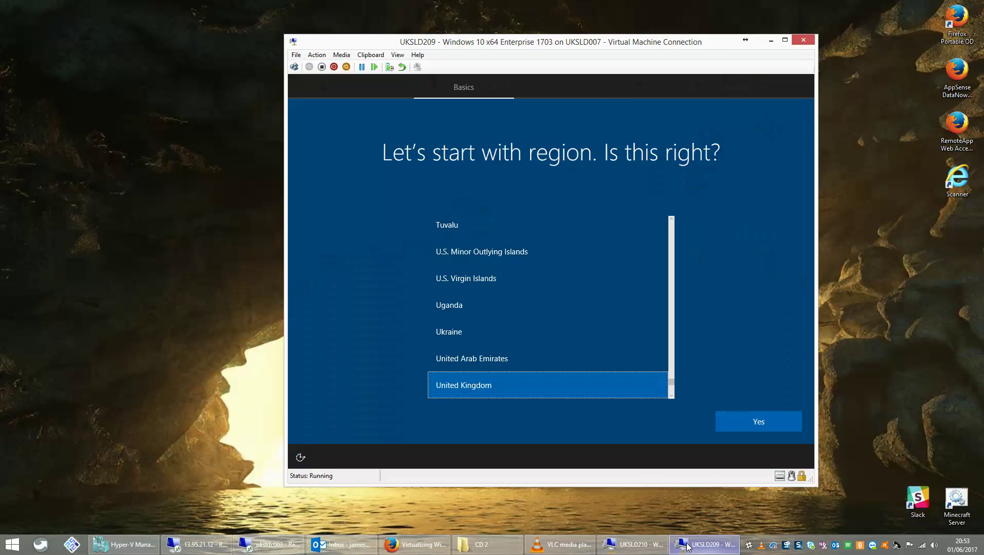
drag(657, 46, 572, 41)
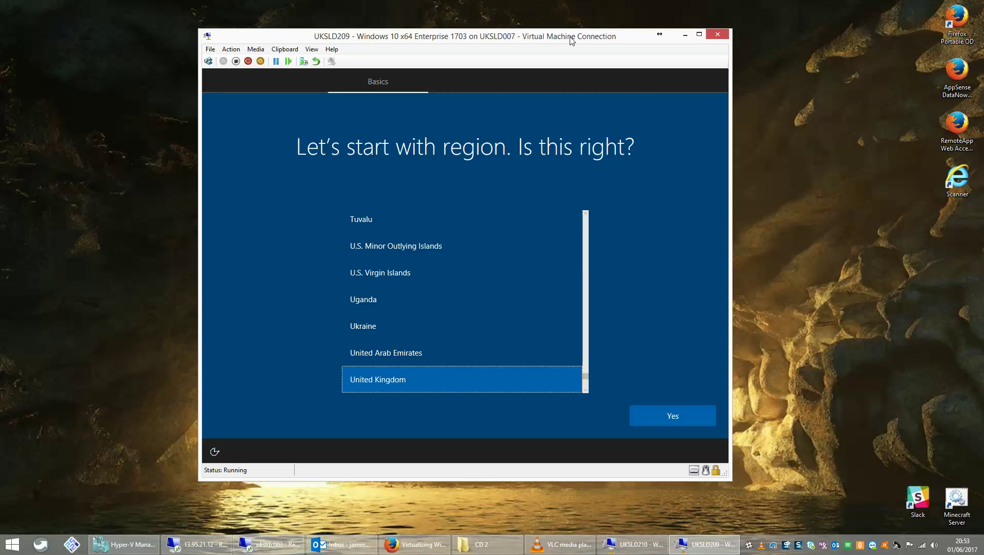
click(239, 179)
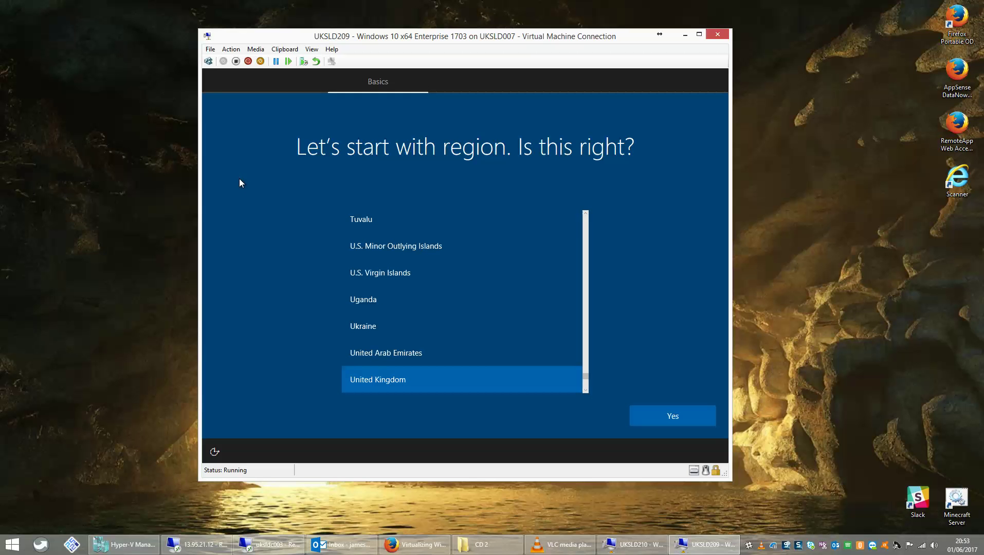
key(Return)
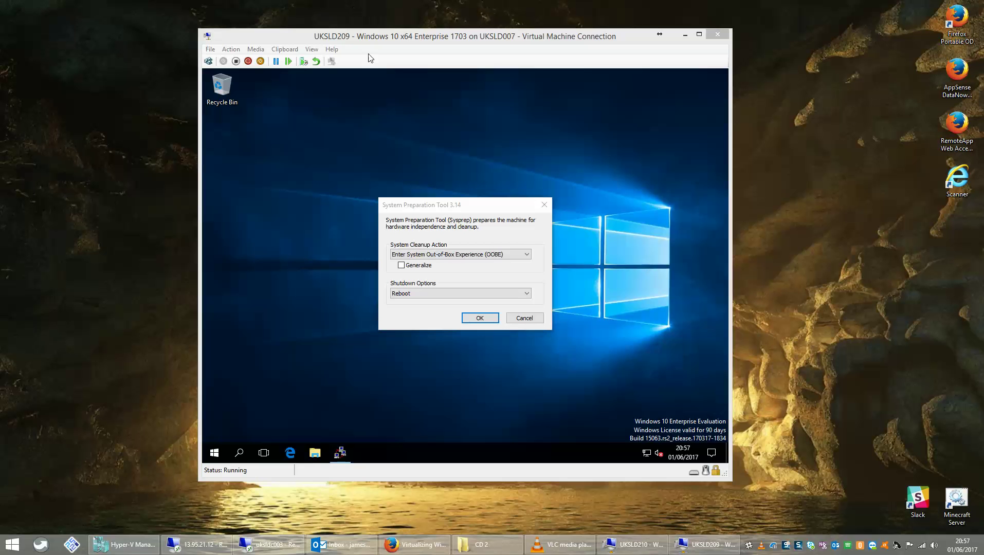
Cancel the System Preparation Tool and allow the VM to be discoverable on the network.
click(375, 87)
click(523, 318)
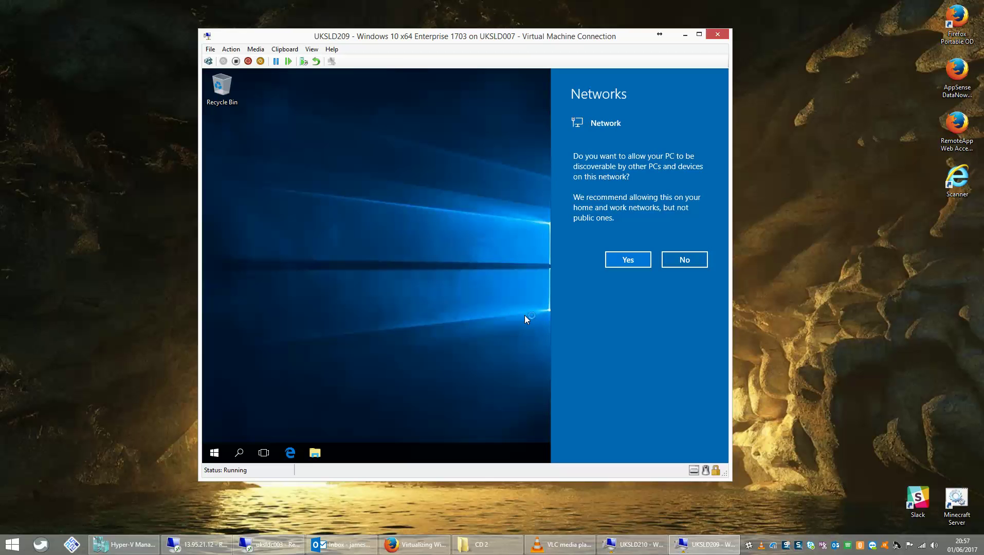
click(629, 260)
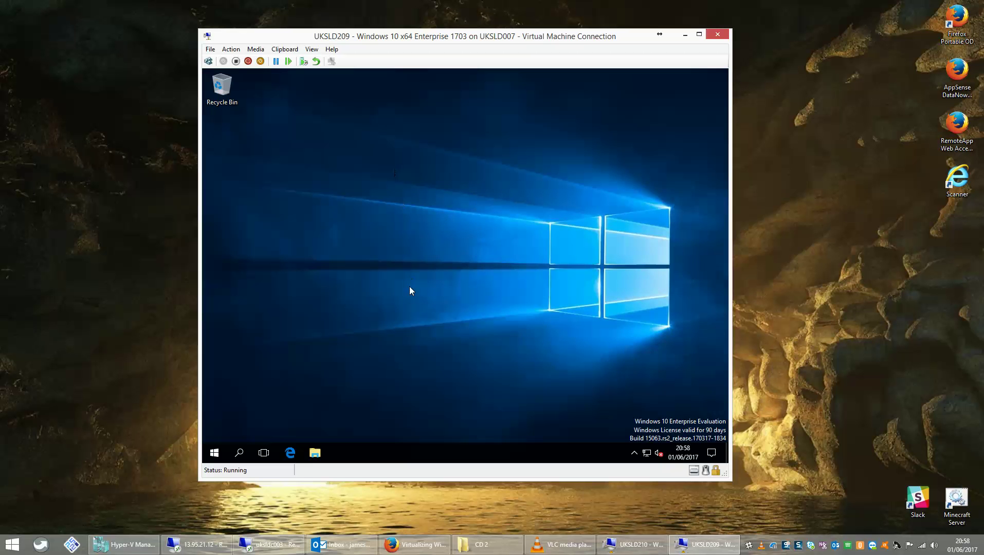
In taskbar settings, set buttons to never combine and turn on small taskbar buttons.
right_click(440, 448)
click(465, 439)
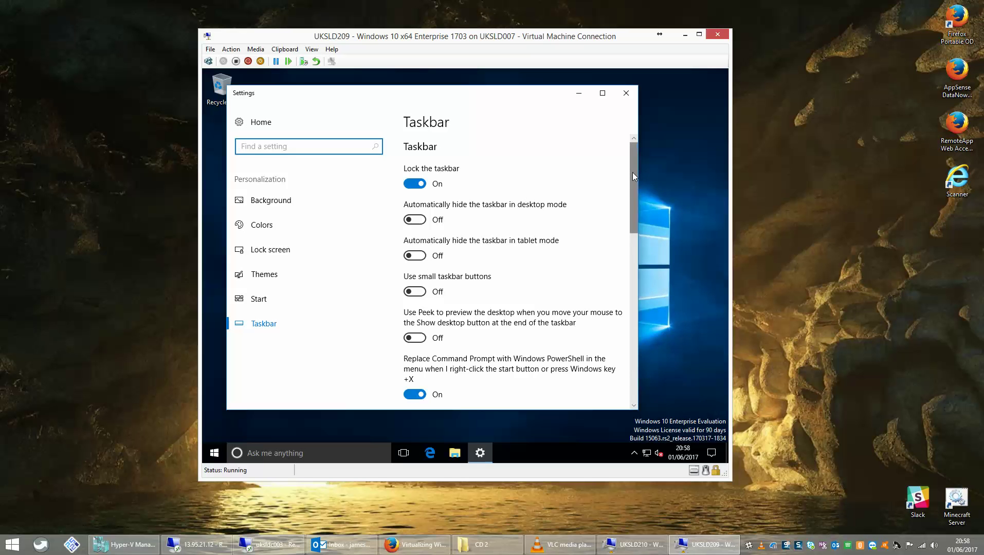
drag(633, 172, 631, 222)
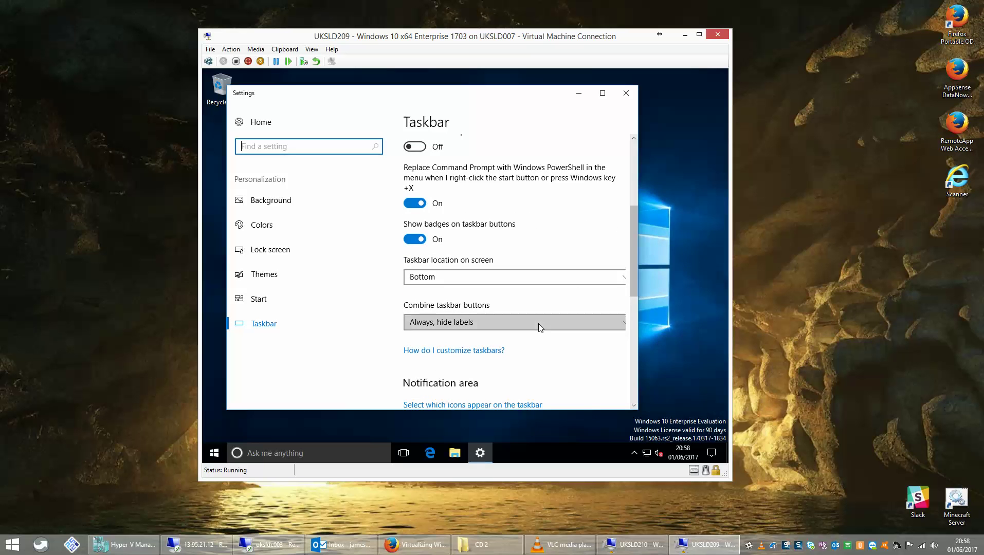
click(583, 321)
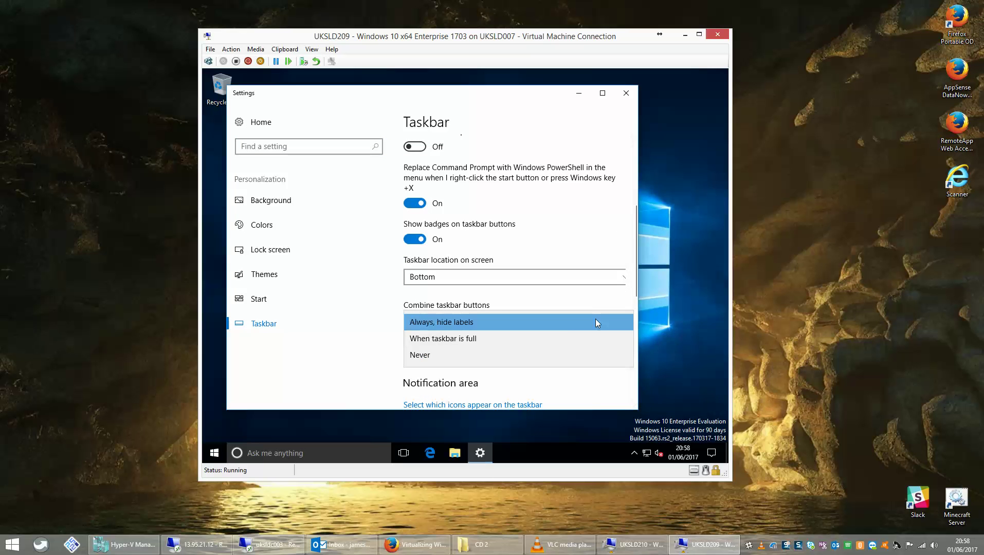
click(437, 353)
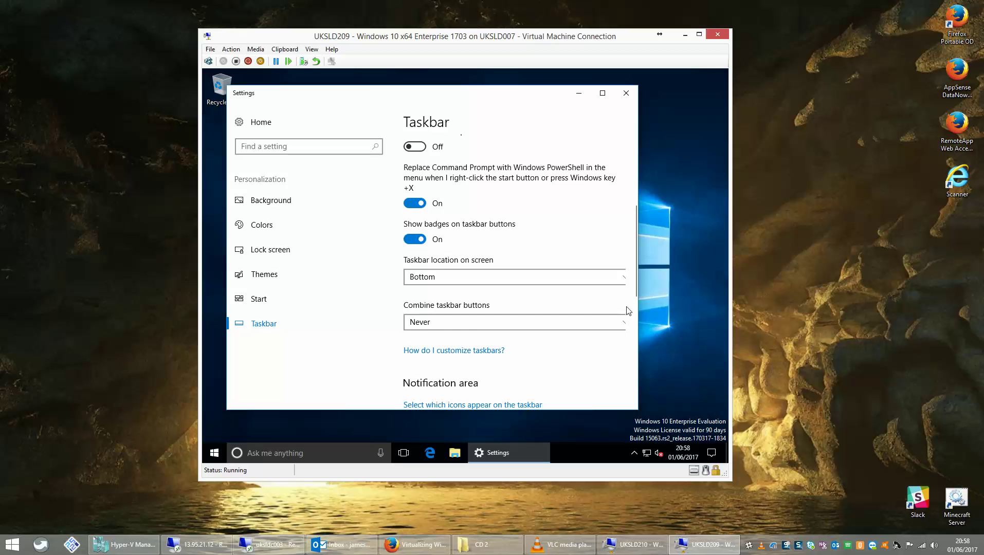
drag(633, 264, 628, 199)
scroll(628, 200, up, 2)
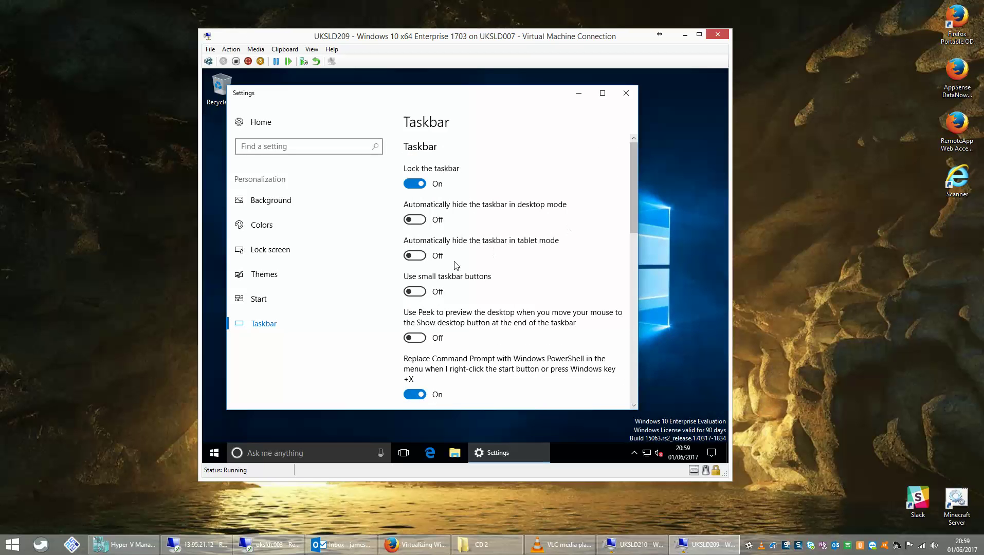
click(419, 291)
Always show all notification area icons, then close Settings.
drag(635, 187, 632, 294)
scroll(631, 293, down, 2)
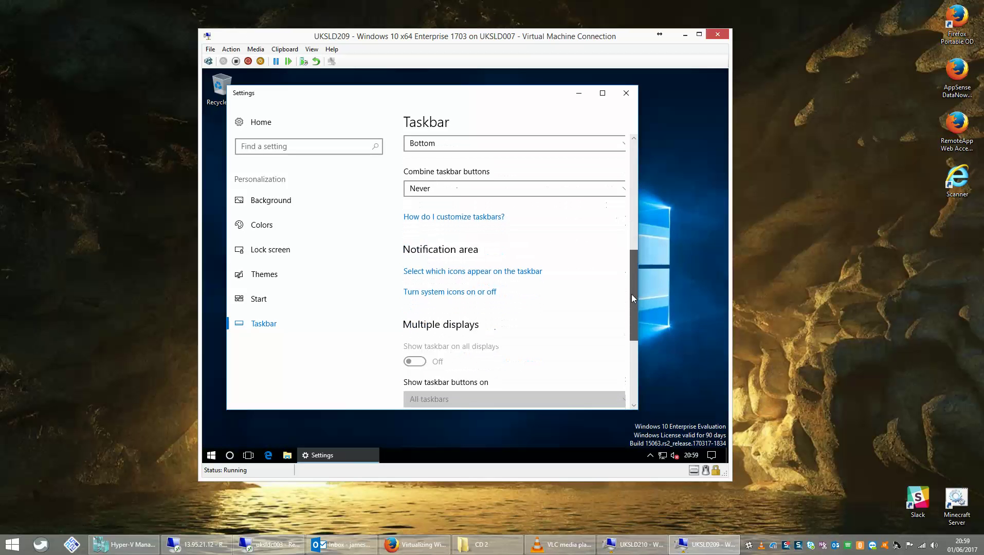
click(437, 279)
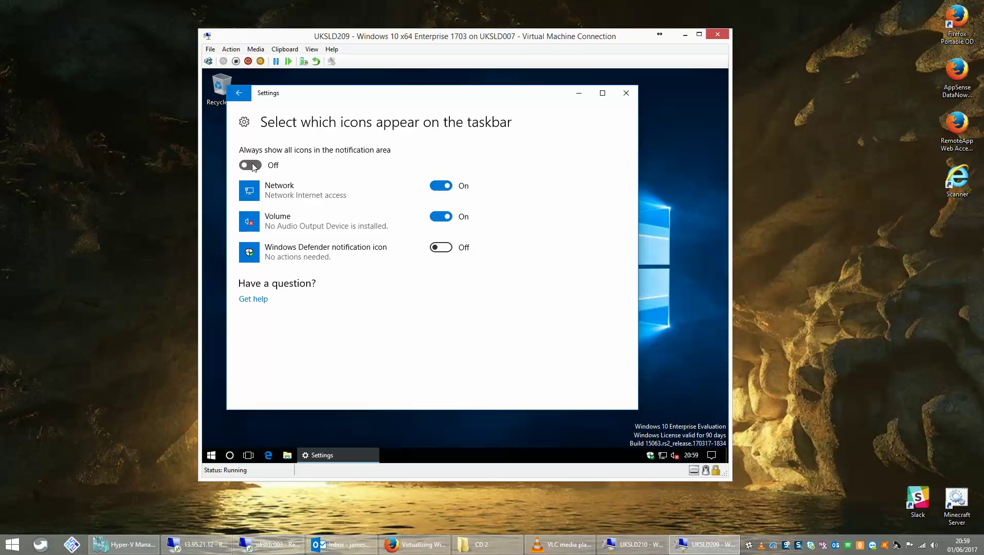
click(254, 166)
click(238, 95)
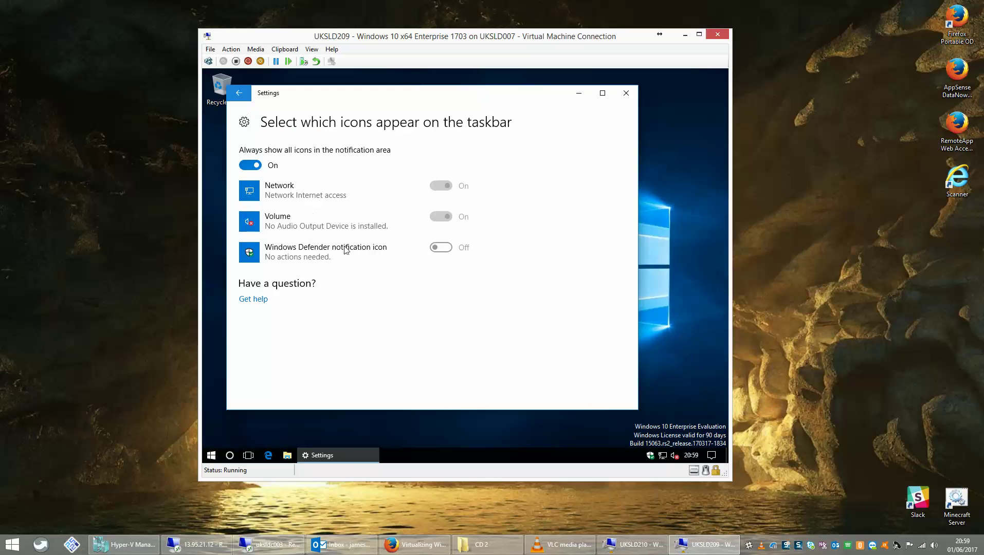
click(623, 95)
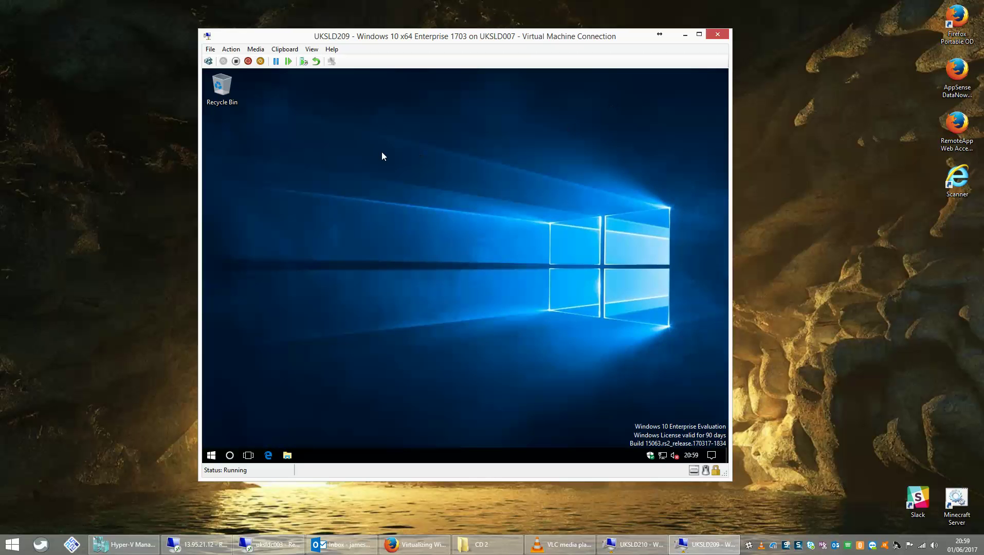
Enable the Computer and Control Panel icons in the Themes desktop icon settings.
right_click(381, 152)
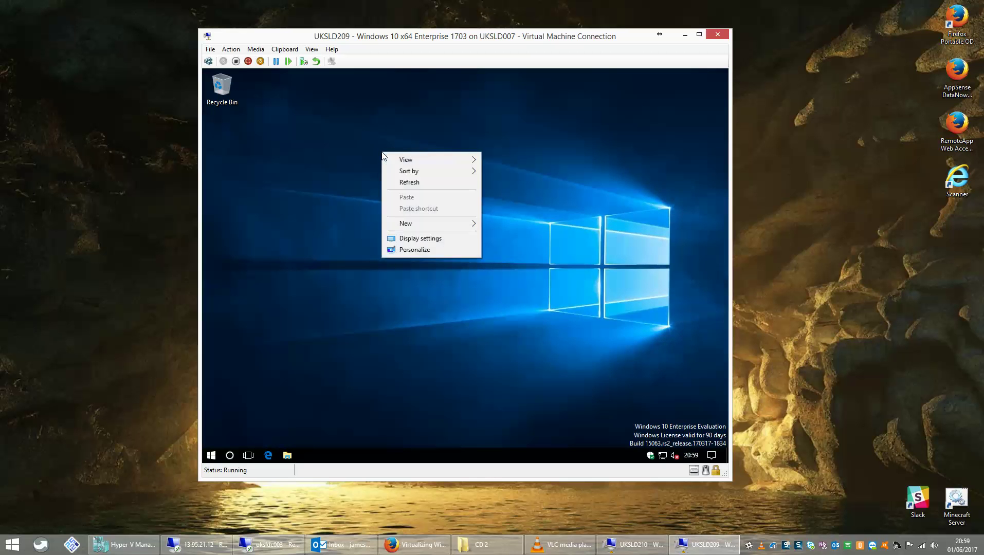
click(408, 254)
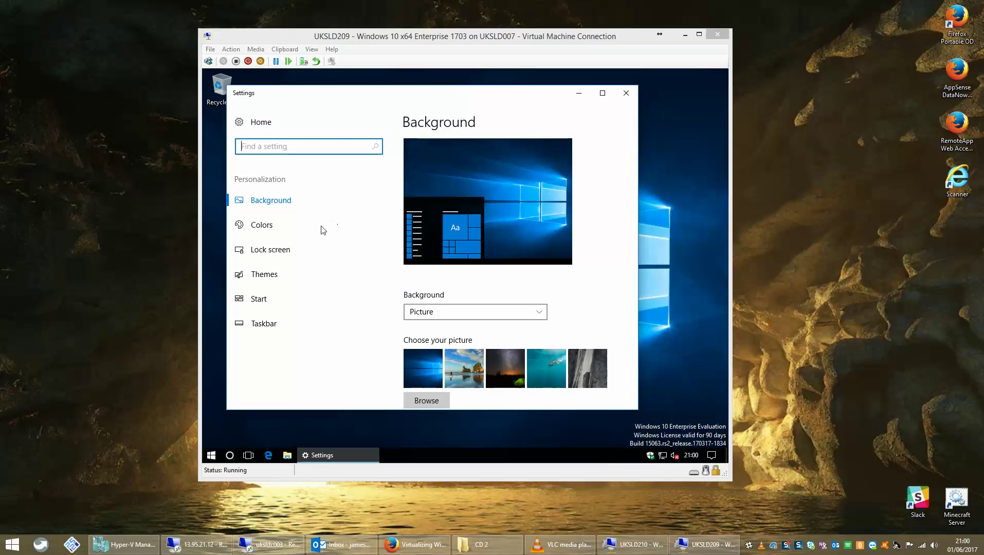
click(268, 305)
click(267, 304)
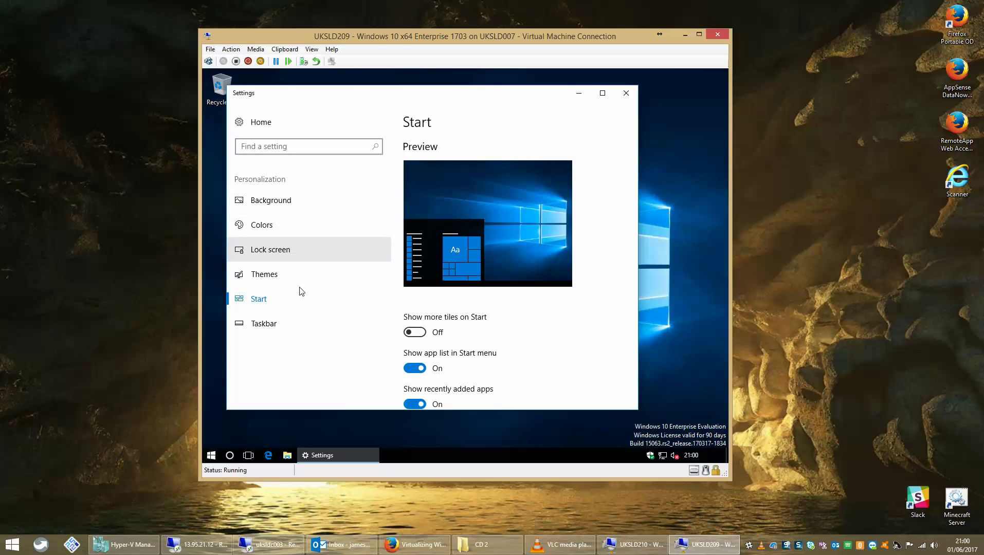
click(273, 276)
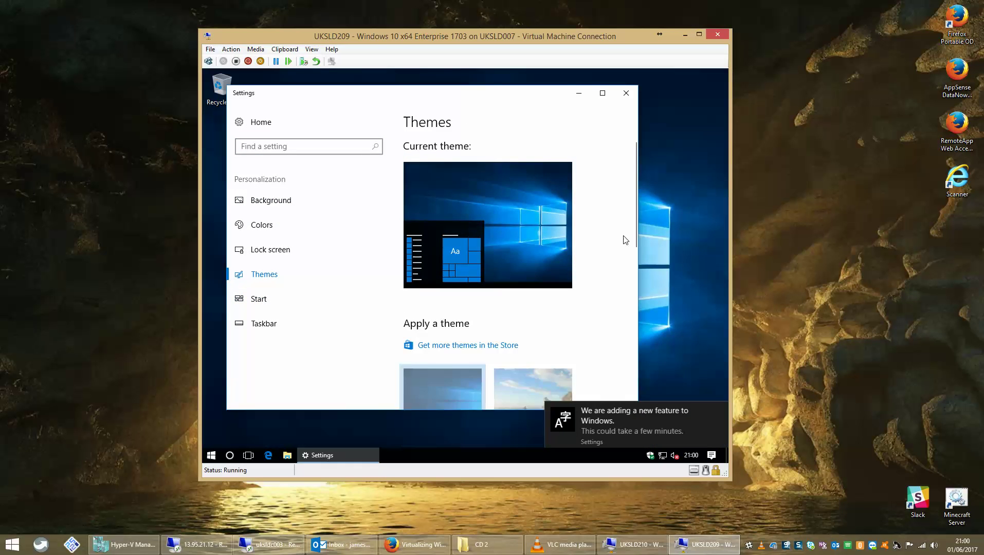
drag(634, 184, 631, 356)
click(448, 297)
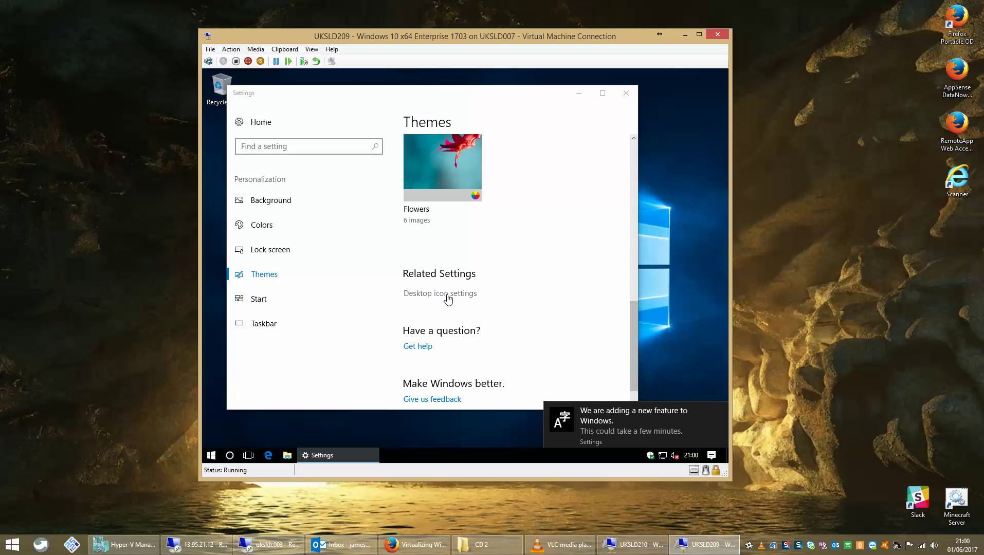
click(250, 134)
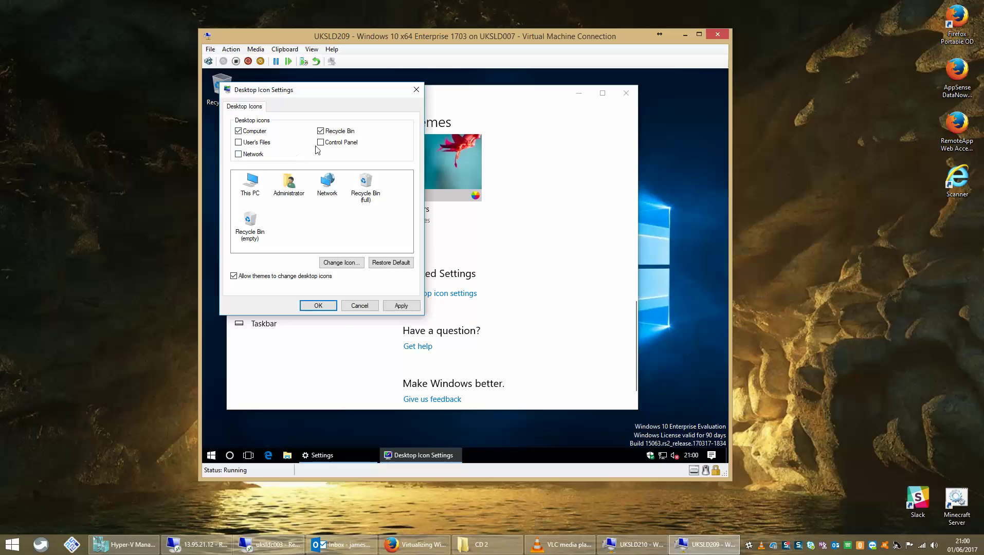
click(320, 142)
click(318, 305)
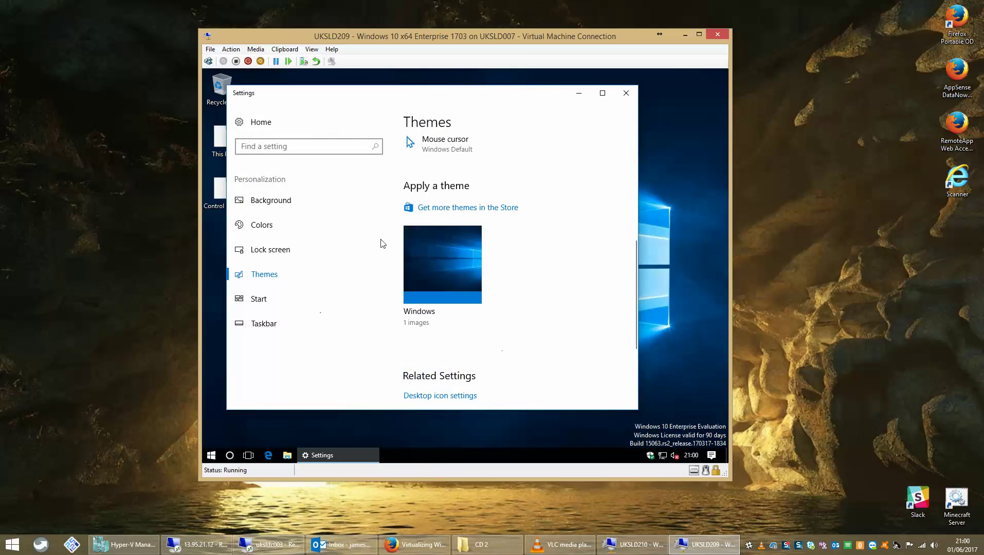
Close Settings and stack This PC, Control Panel and Recycle Bin down the desktop's right side.
click(626, 92)
click(237, 147)
drag(222, 140, 702, 103)
drag(226, 191, 697, 141)
drag(229, 96, 706, 192)
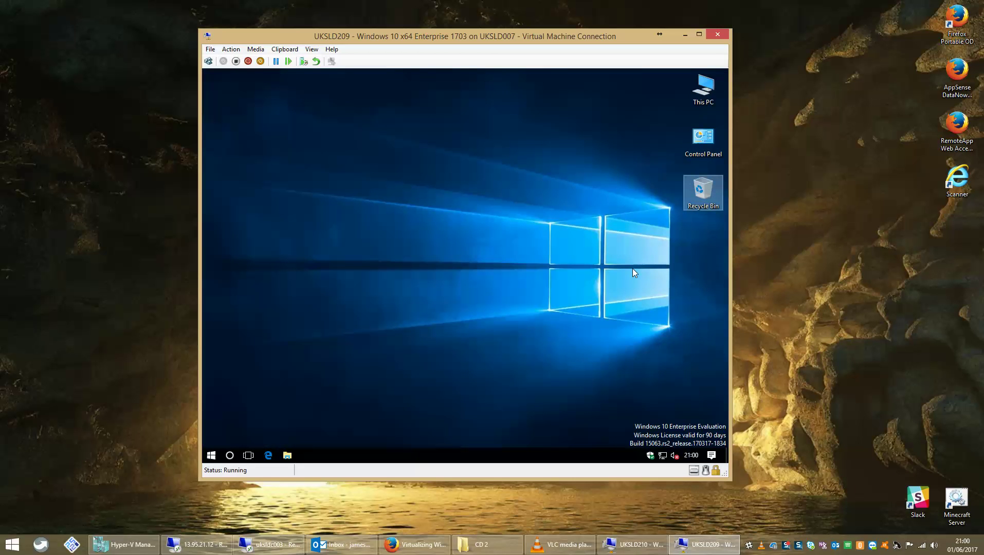
Open \\uksldc003\filestore from the Run box.
click(212, 457)
right_click(212, 457)
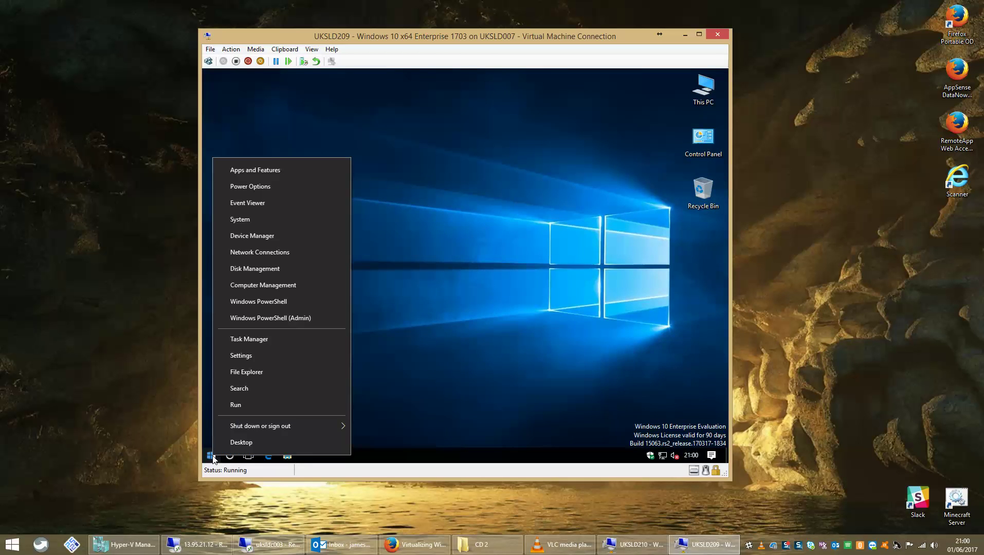
click(460, 253)
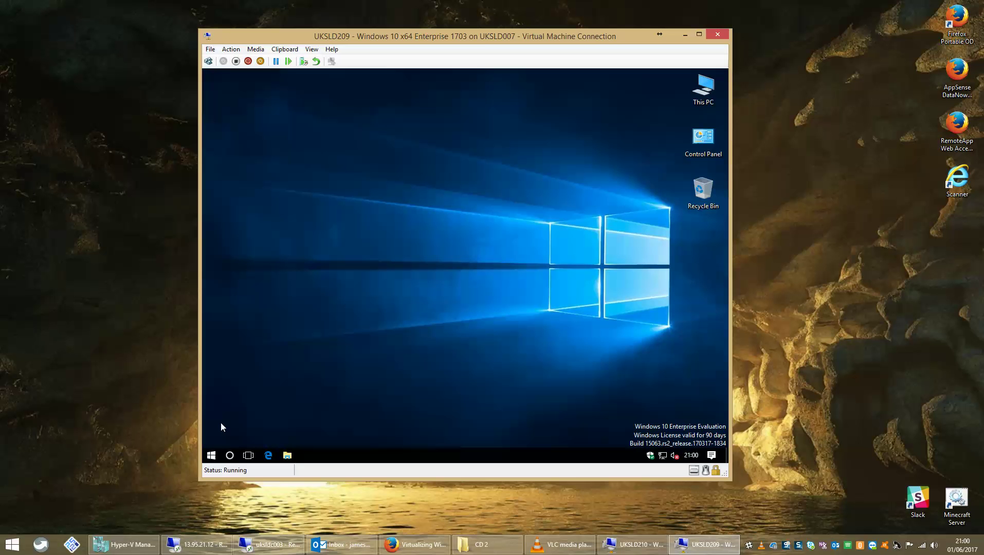
right_click(209, 457)
click(251, 403)
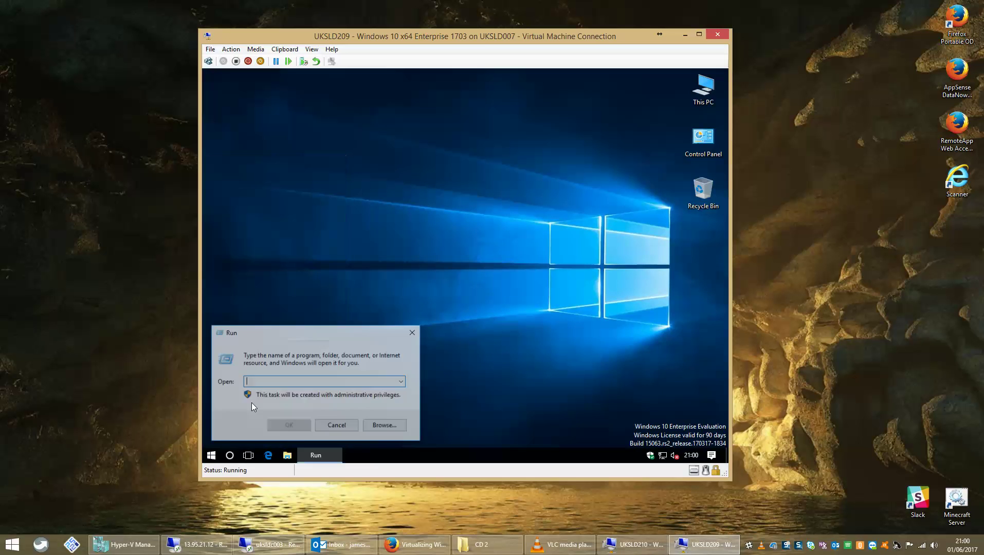
text(\\uks)
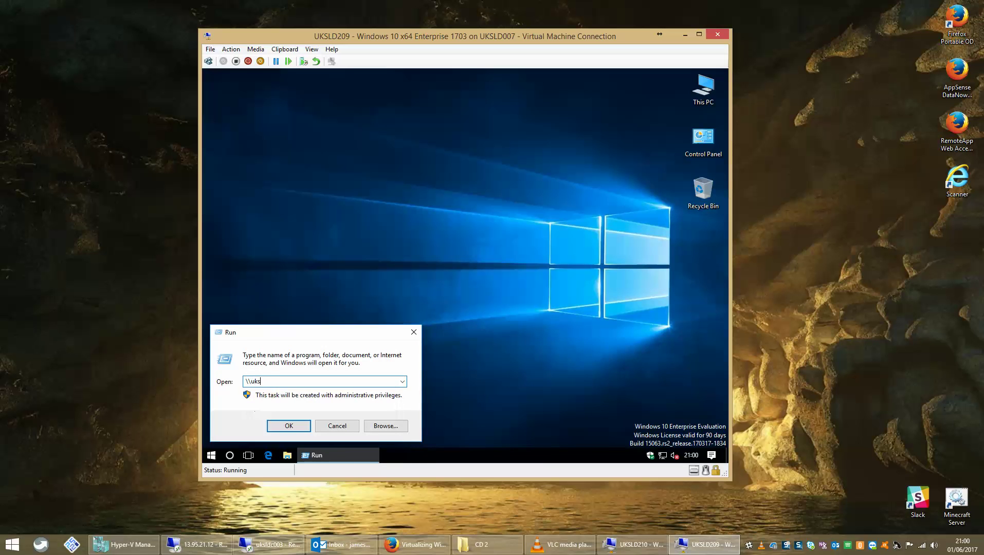
text(ldc003\filestore)
key(Return)
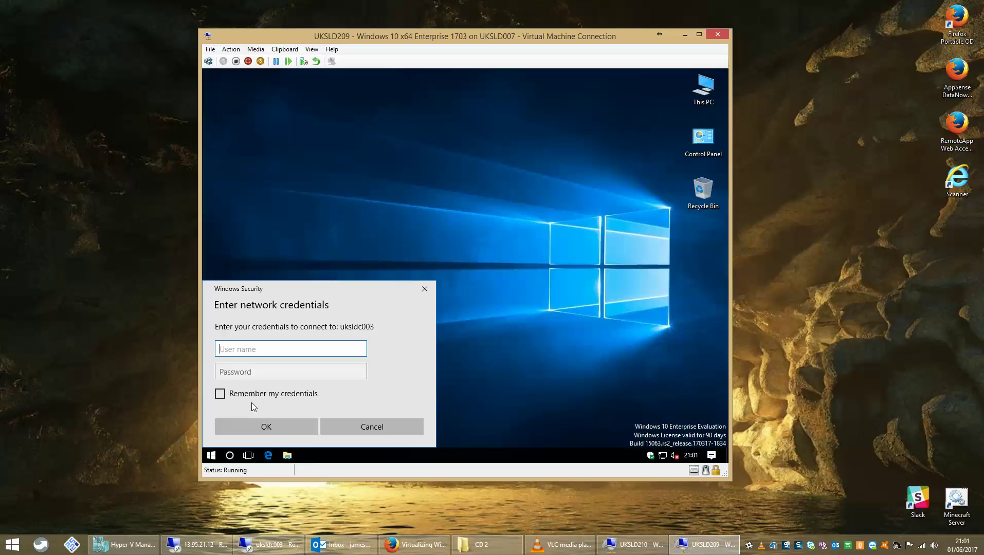
Enter the domain admin user name and password to access the share.
key(Tab)
text(••)
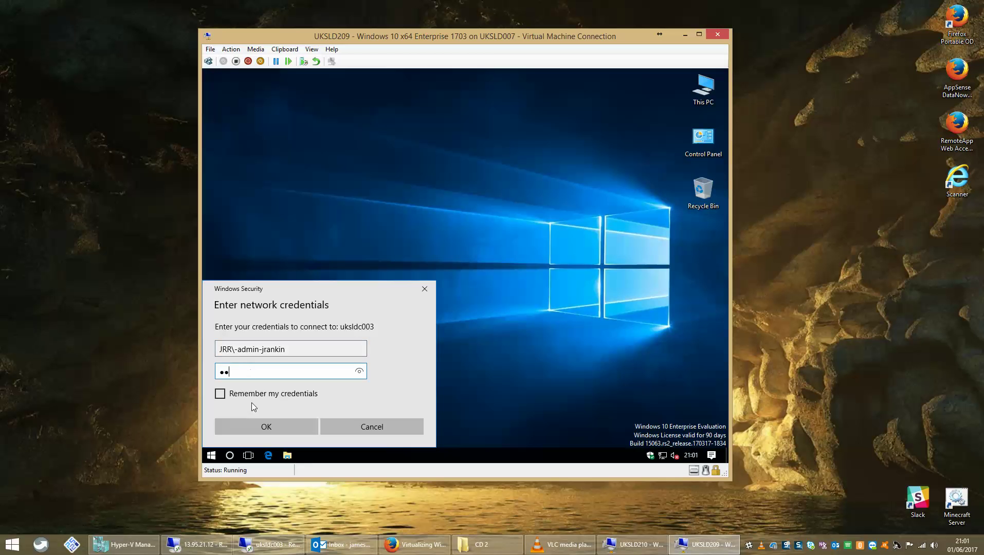
text(•••••••••••)
key(Return)
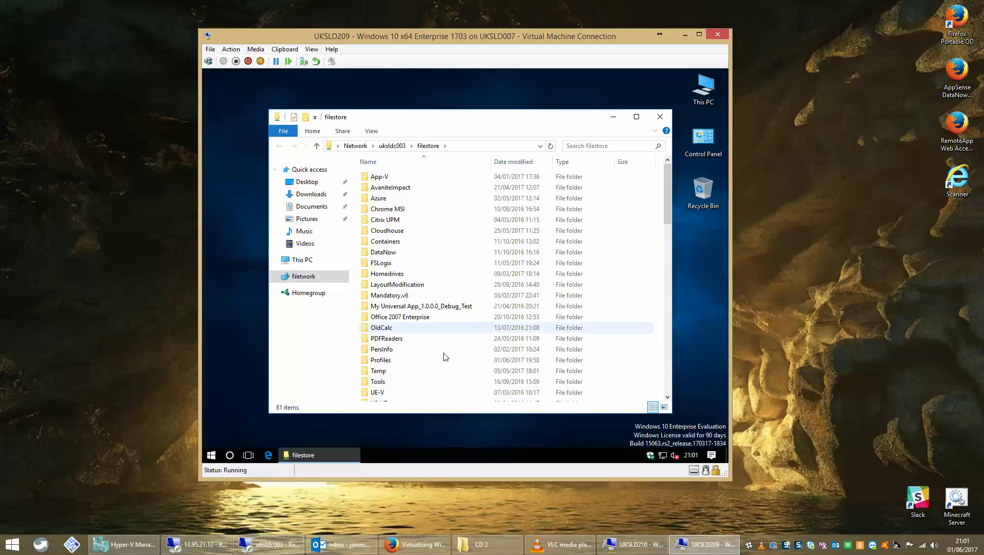
Copy the unattend file from the filestore share.
click(671, 377)
click(670, 376)
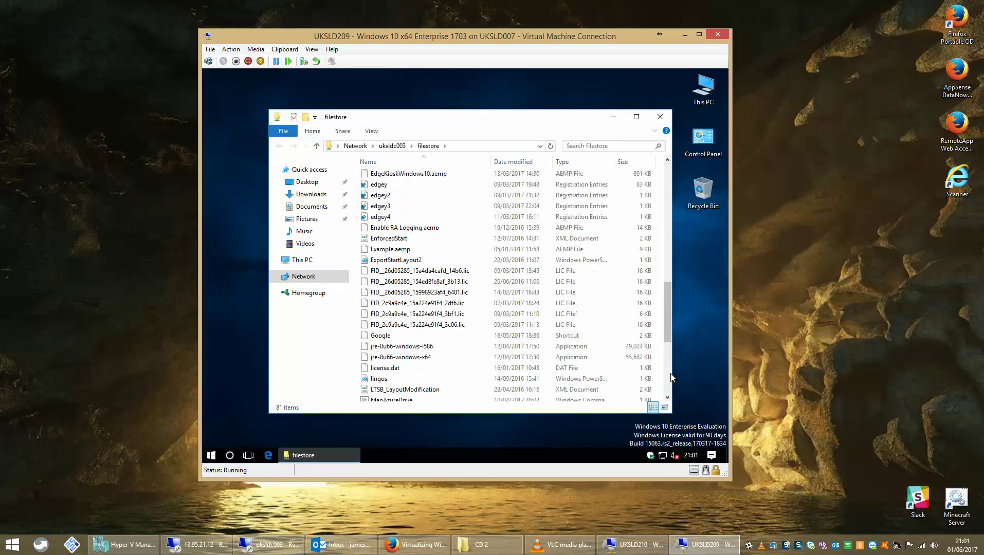
click(670, 375)
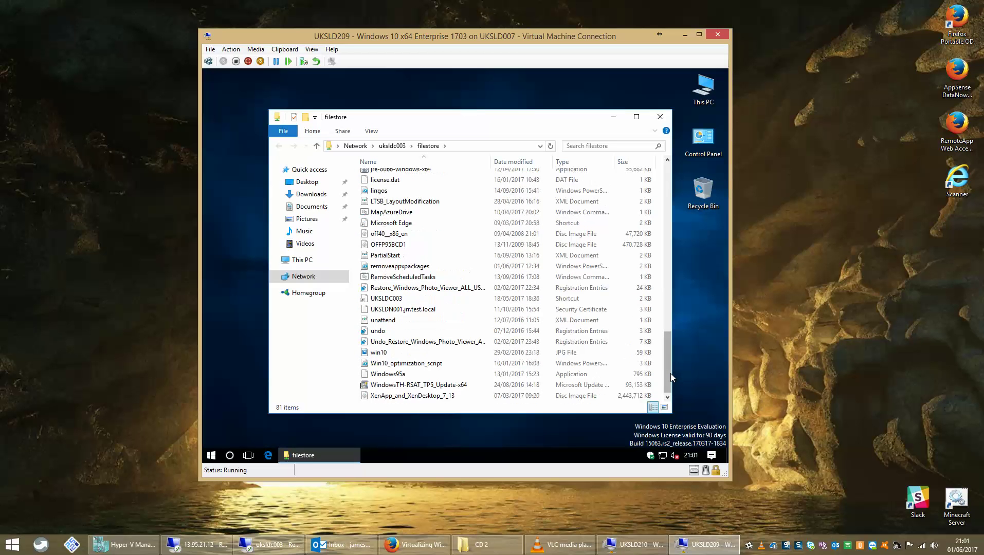
right_click(373, 322)
click(399, 261)
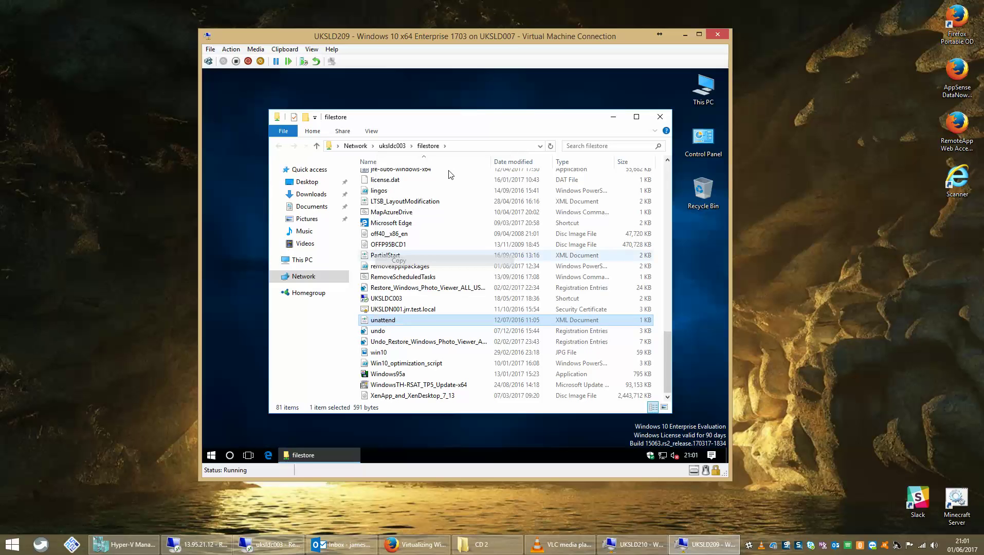
Go to the C: drive root and paste the unattend file there.
click(459, 146)
text(c:)
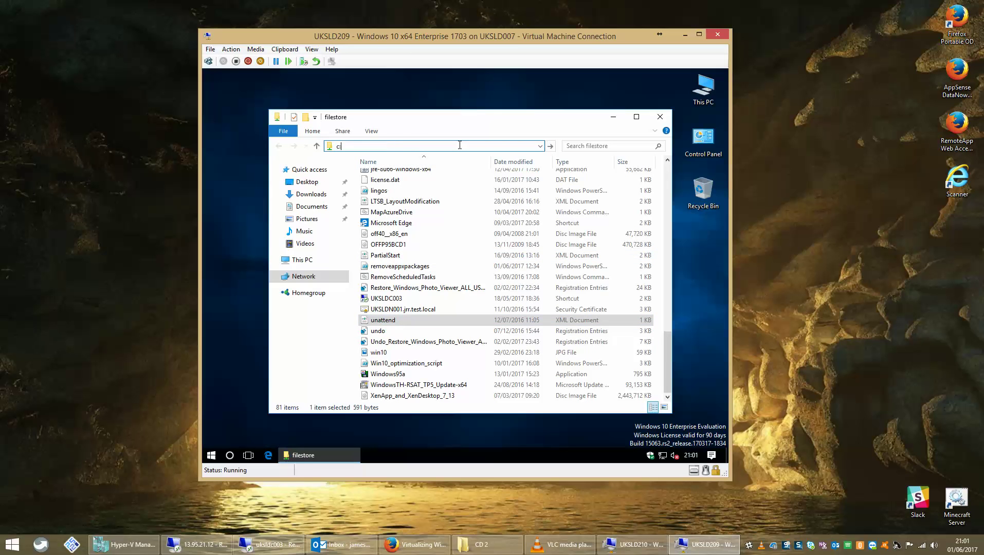
key(Return)
right_click(422, 244)
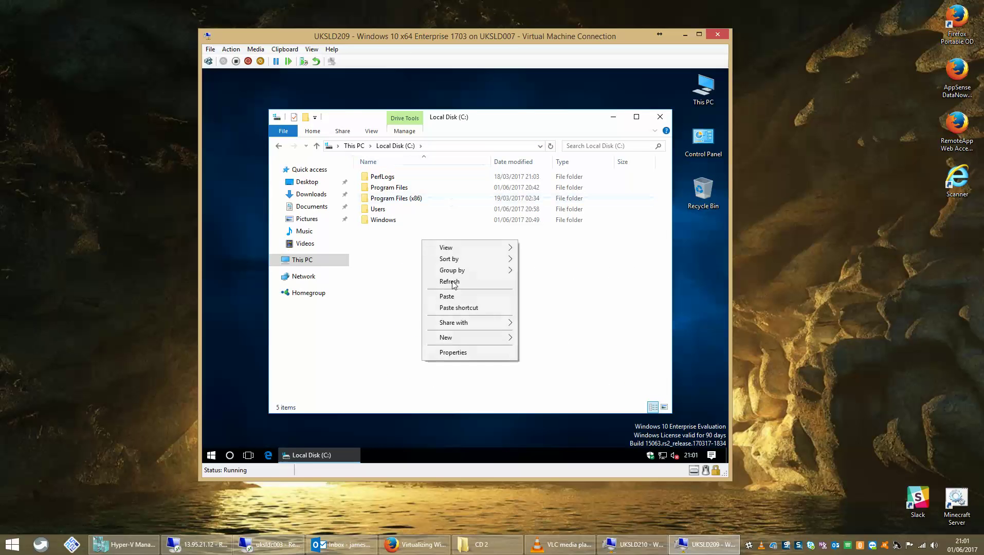
click(461, 297)
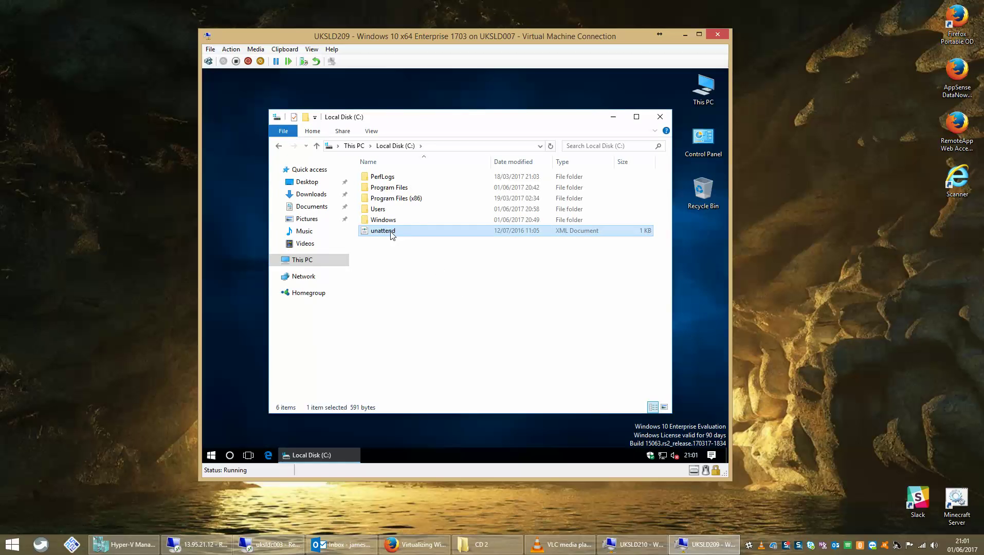
right_click(391, 231)
mouse_move(463, 274)
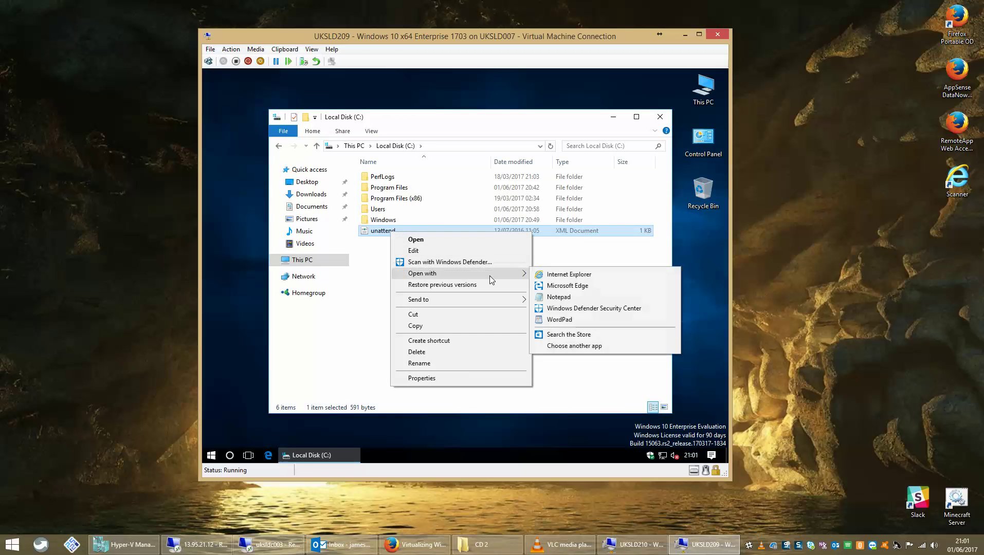
click(560, 297)
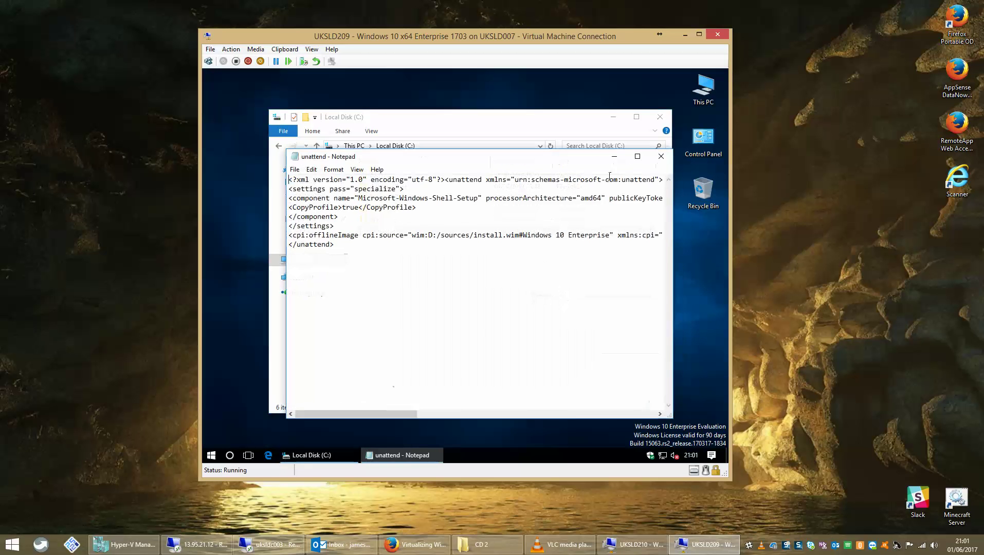
click(639, 153)
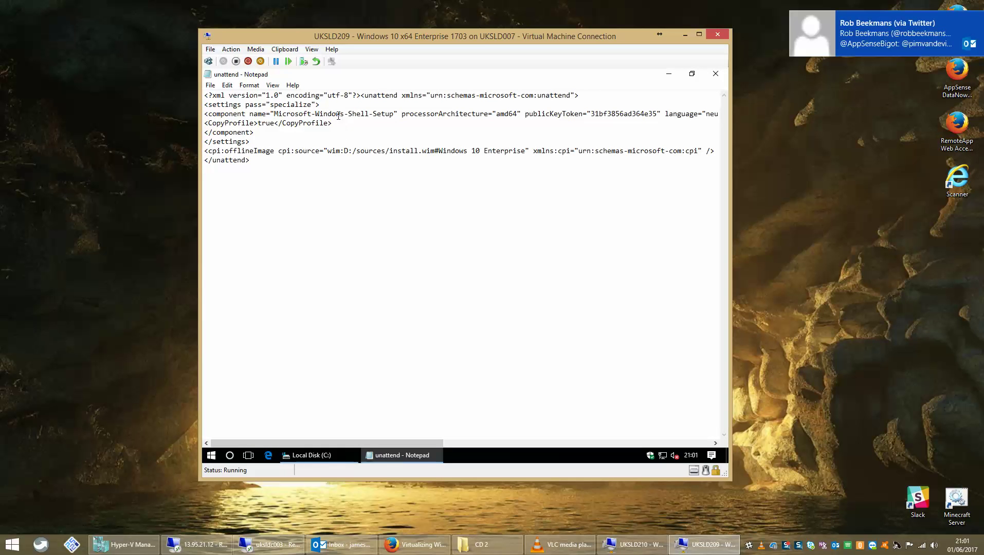
drag(334, 123, 196, 121)
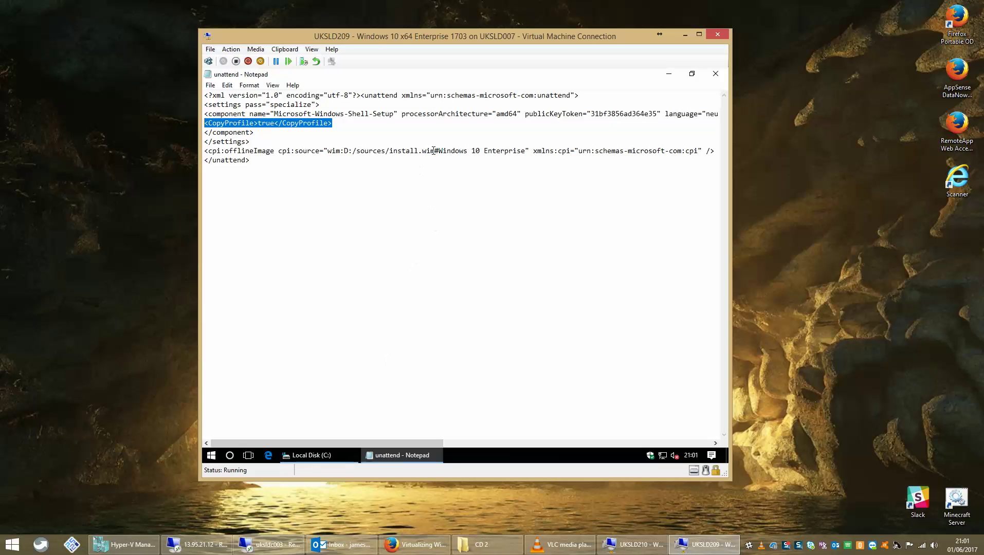
drag(343, 150, 413, 149)
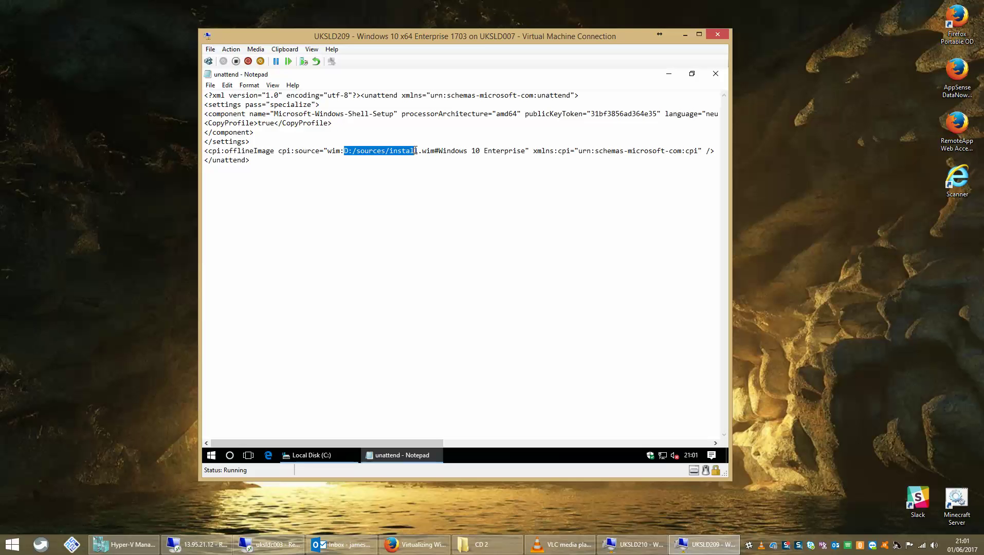
drag(440, 152, 525, 151)
click(249, 85)
click(258, 96)
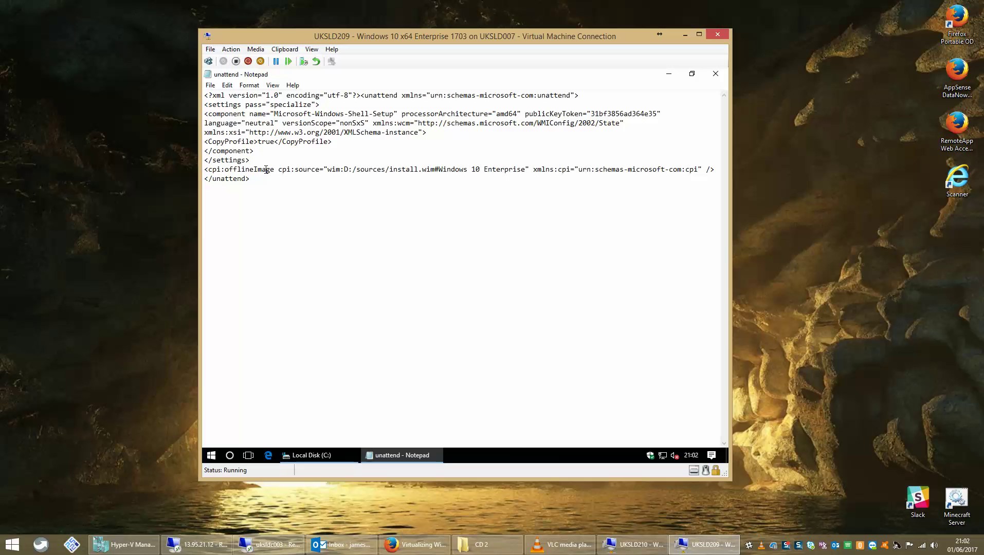
drag(496, 114, 518, 114)
click(507, 153)
click(715, 73)
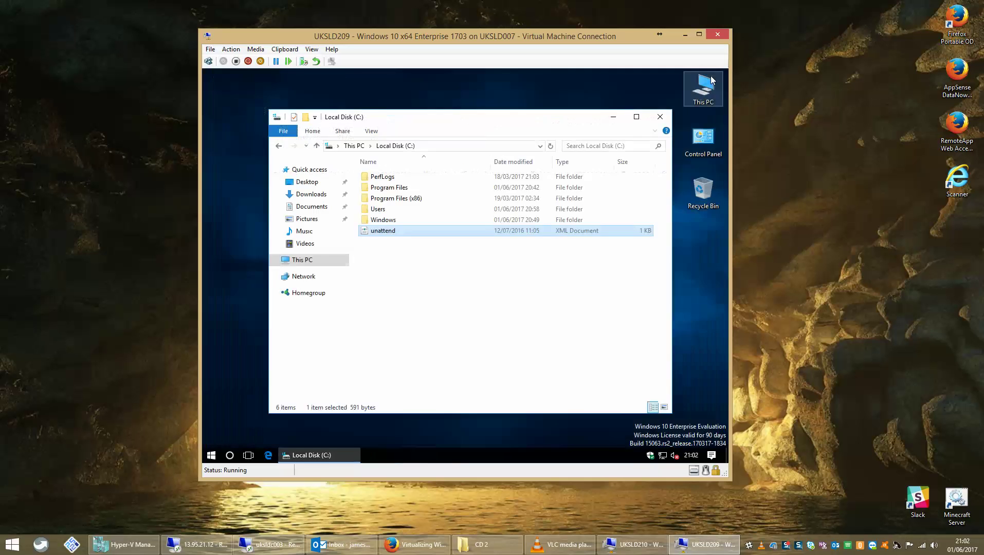
click(661, 117)
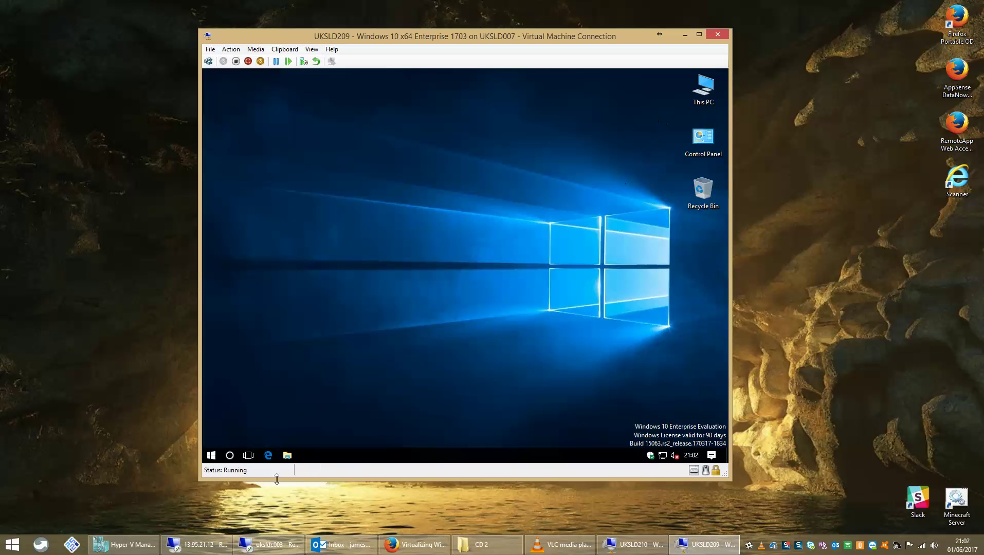
In an admin PowerShell, run sysprep.exe /generalize /oobe /reboot with the c:\unattend.xml answer file.
right_click(211, 455)
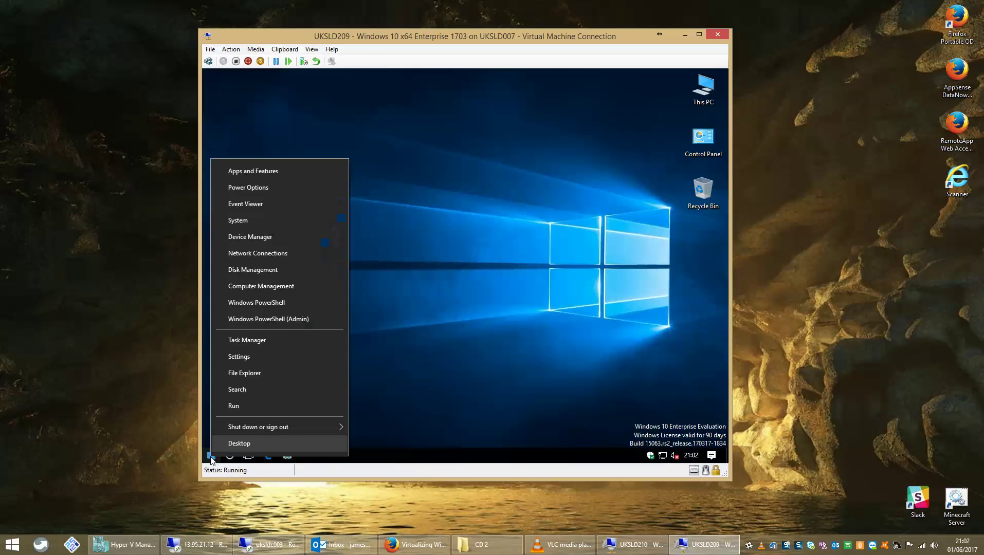
click(264, 305)
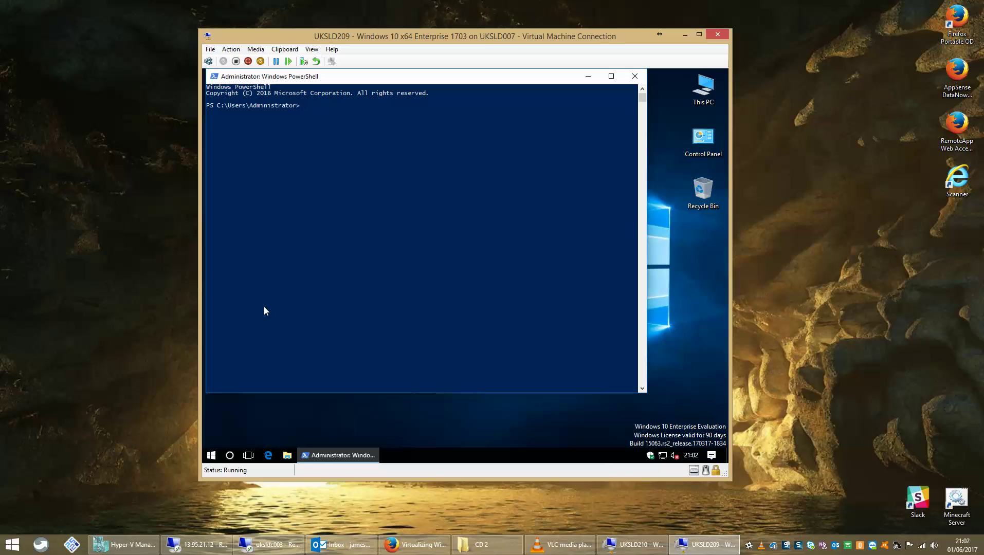
text(c:\windows\system32\sysprep\sysprep.exe )
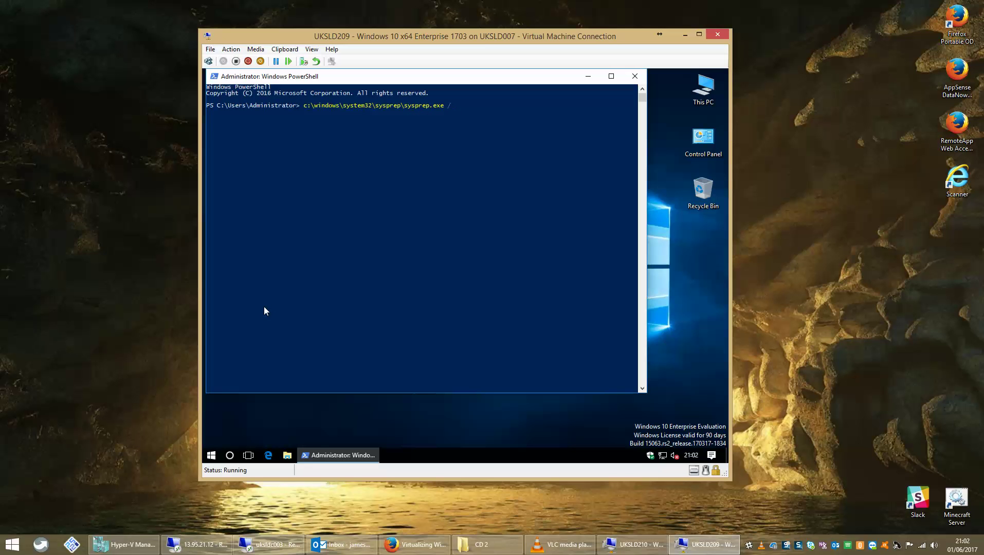
text(/generalize /oobe /reboot /unattend:c:\a)
text(nattend.x)
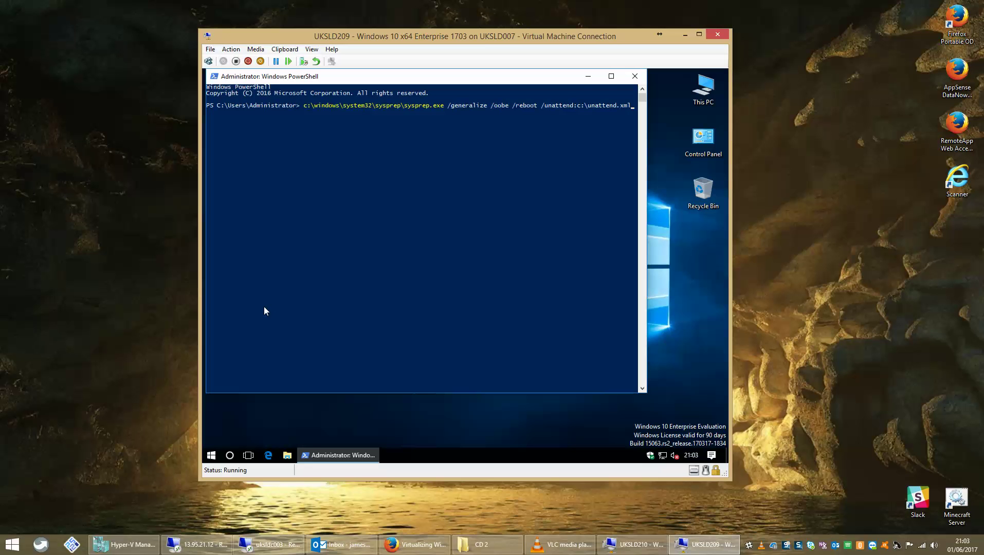
text(ml)
key(Return)
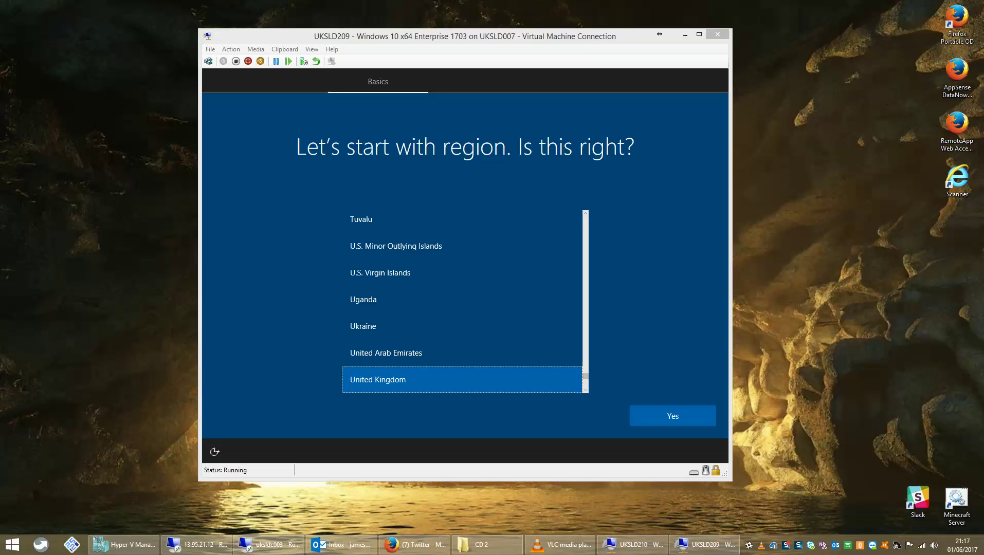
Confirm United Kingdom region and keyboard, skip a second layout, and accept the licence terms.
click(620, 384)
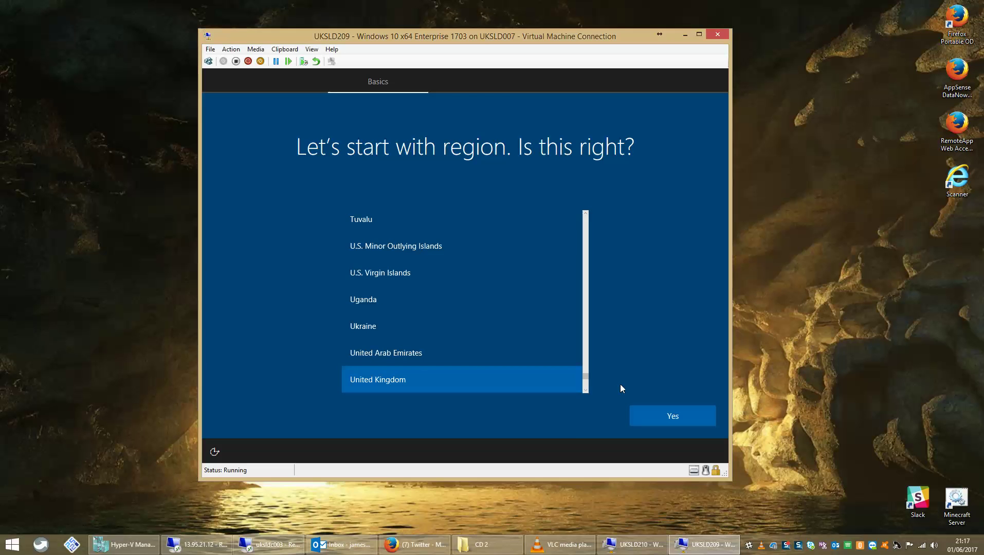
click(653, 416)
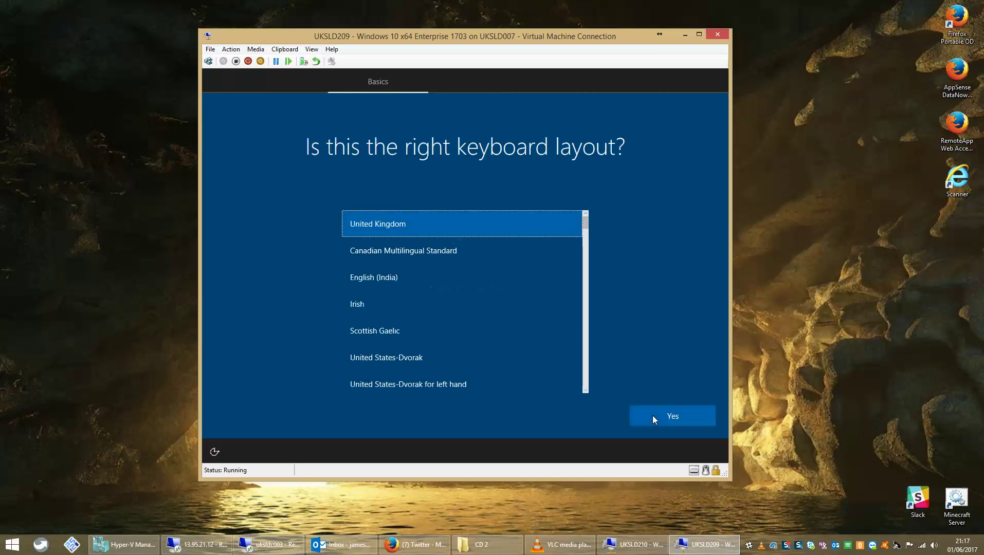
click(669, 422)
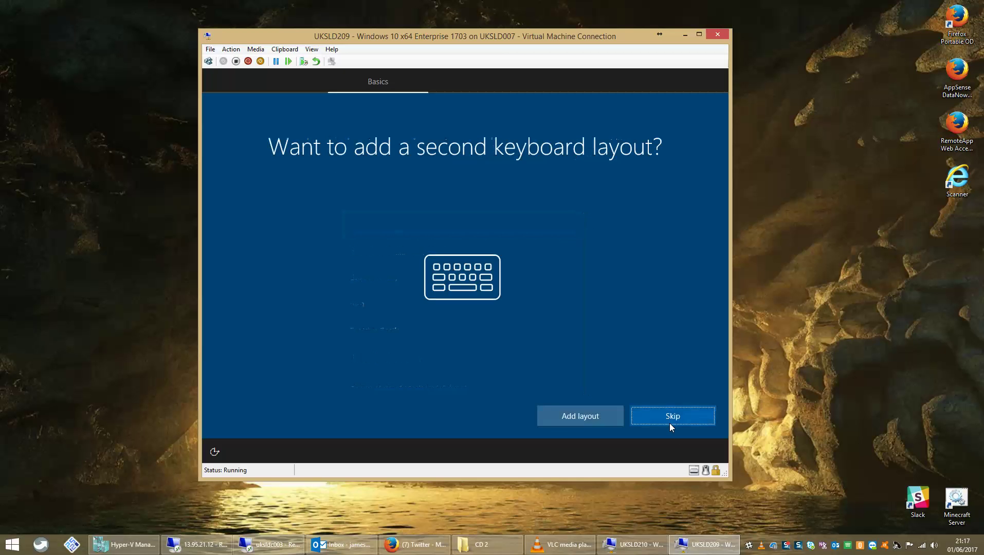
click(668, 424)
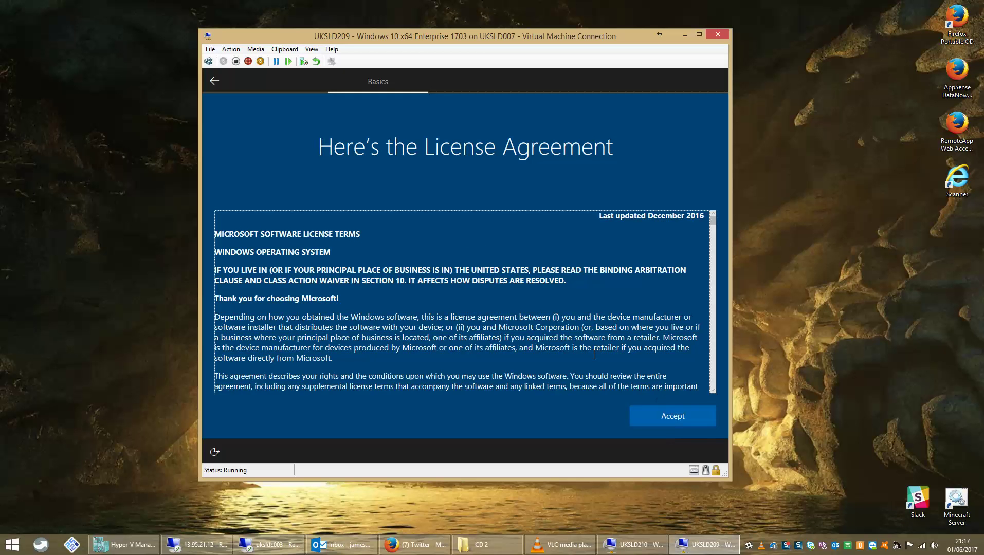
click(659, 412)
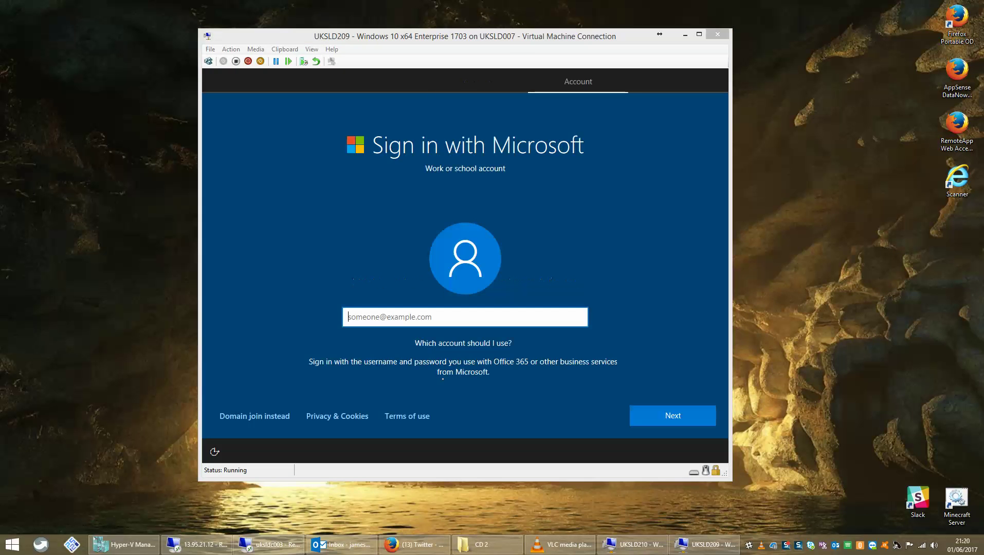
Choose a local account, enter its user name, and enter a password and confirmation.
click(252, 416)
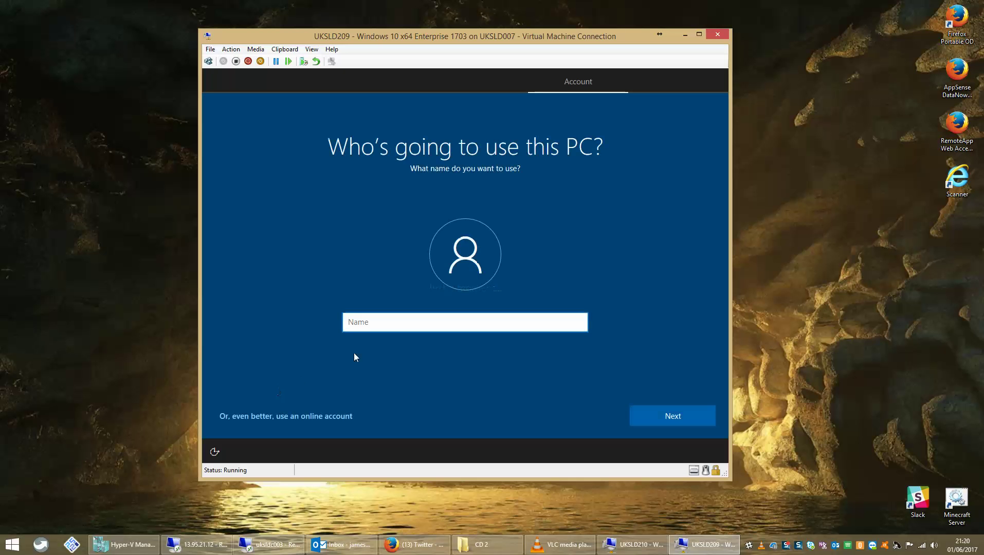
text(admin)
key(Return)
text(••)
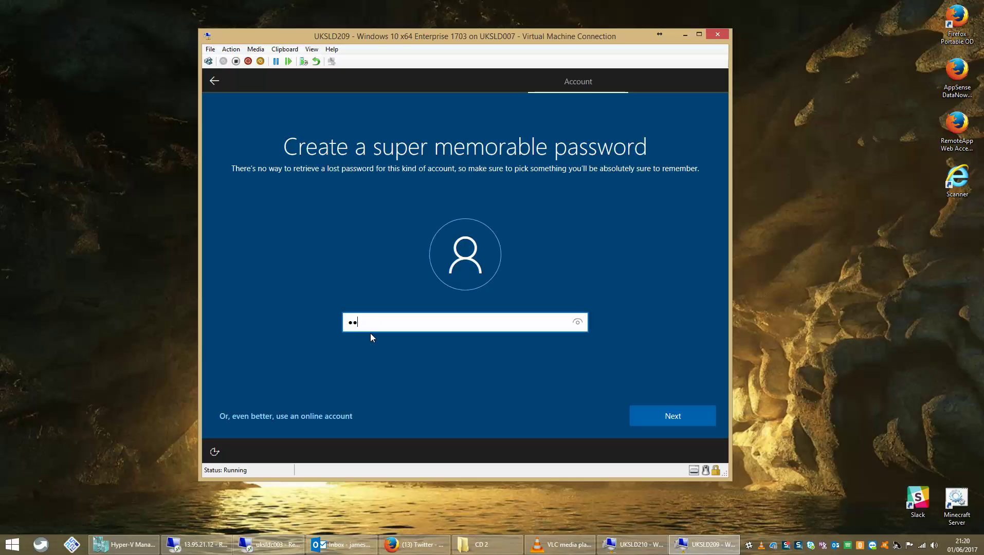
key(Return)
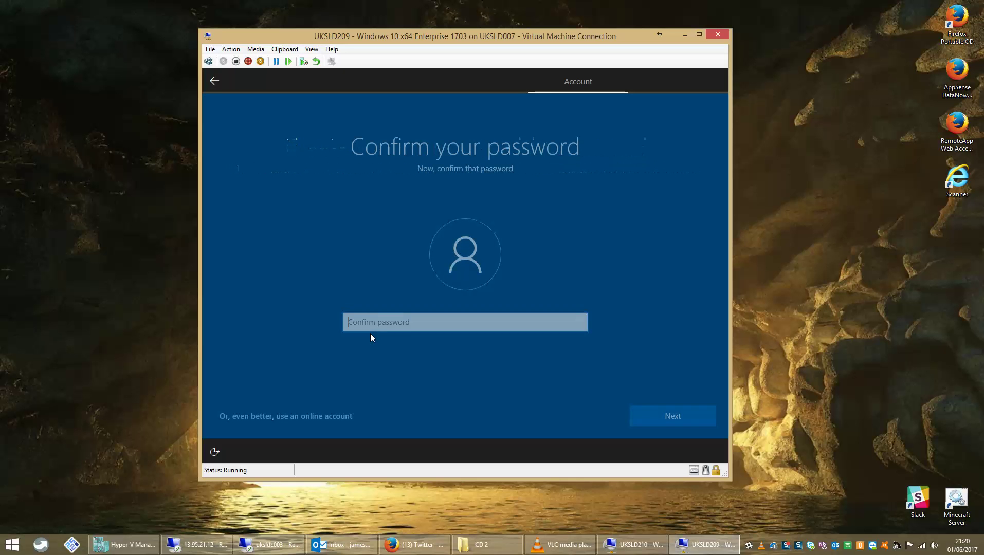
text(•••••••••)
key(Return)
Re-enter the password with a matching confirmation and submit a password hint.
text(••••••••••)
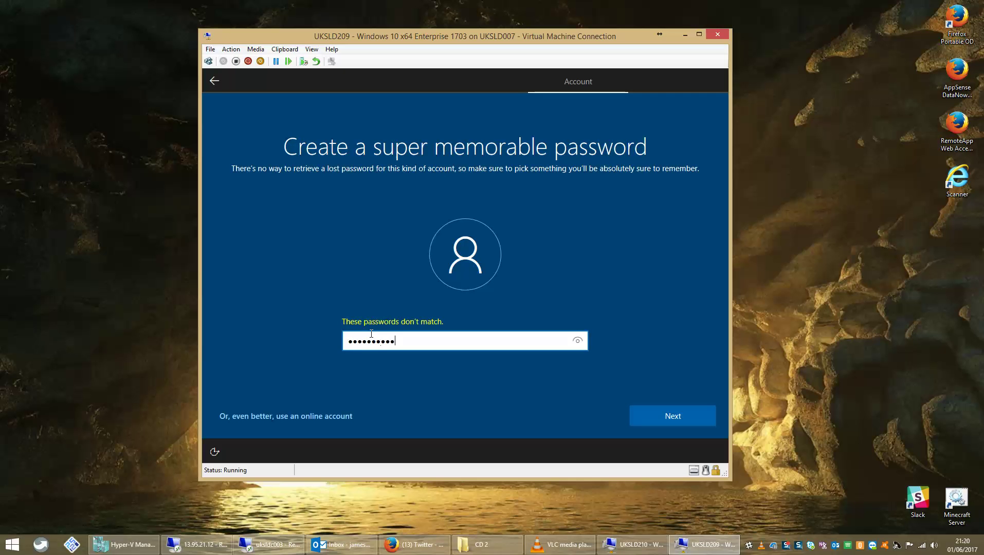
key(Return)
text(••)
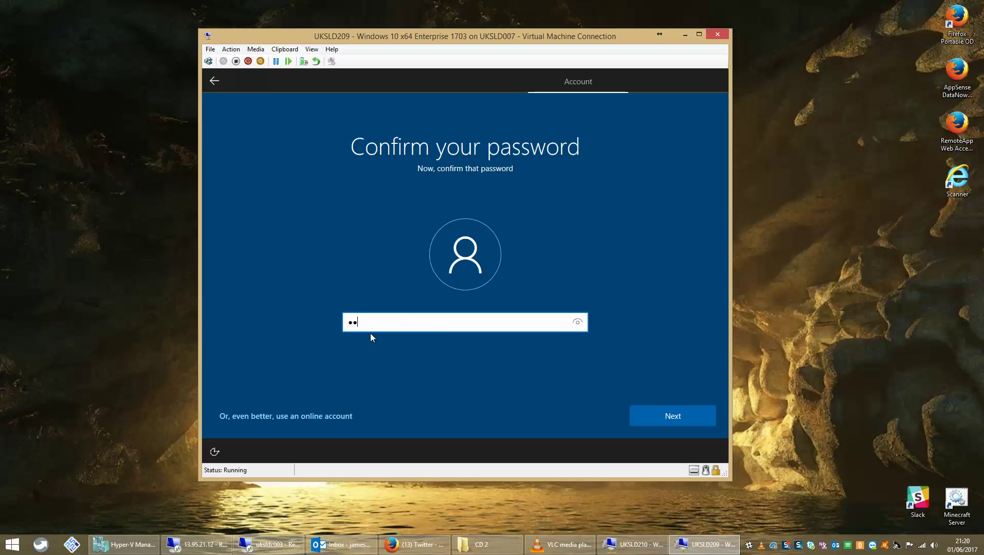
text(••••••••)
key(Return)
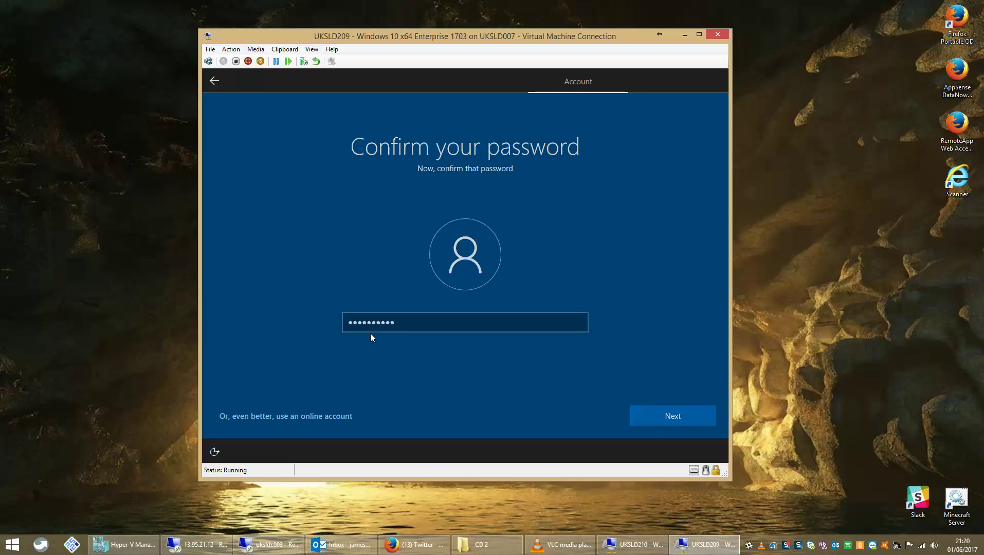
text(1)
click(665, 419)
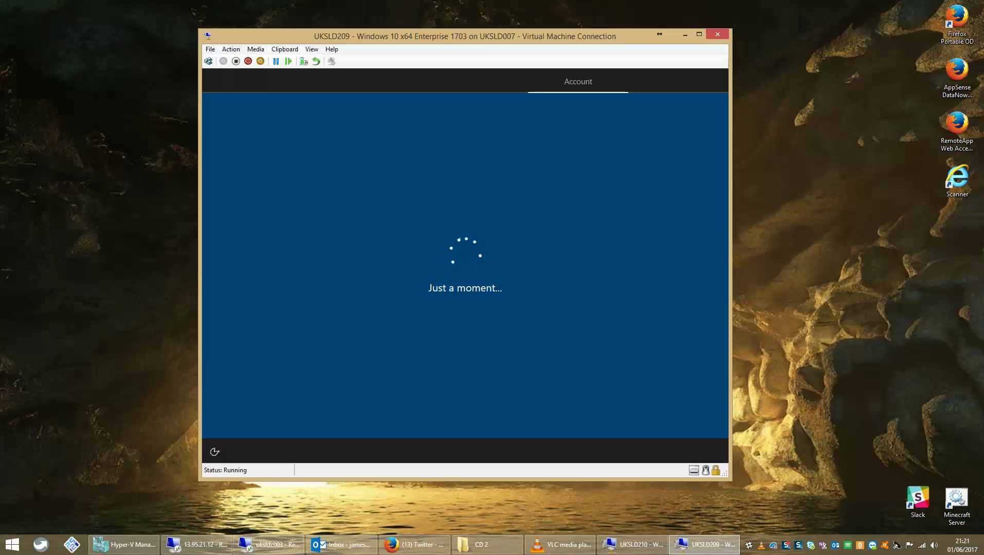
Decline Cortana, turn off location, ads, tailored experiences and speech, set diagnostics to Basic, and accept.
click(563, 416)
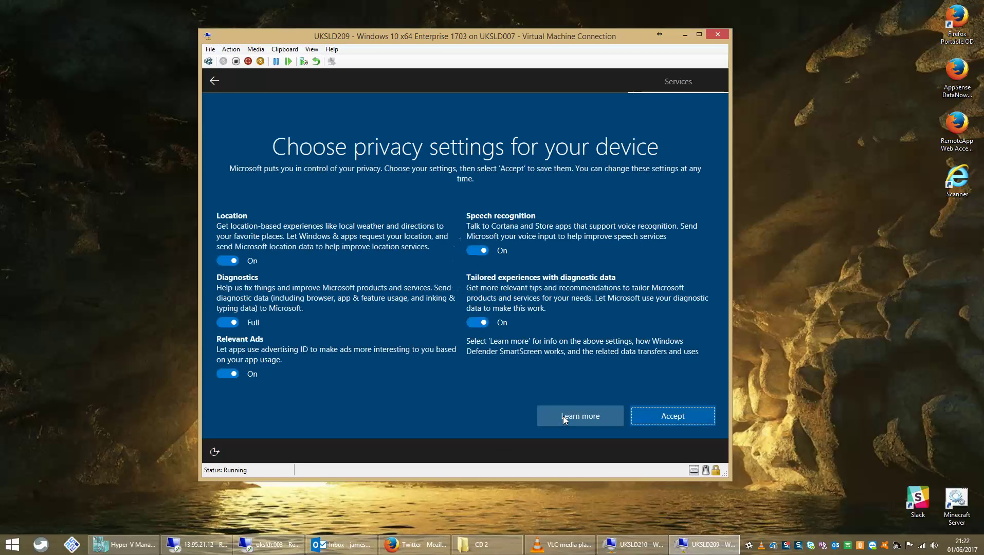
click(224, 254)
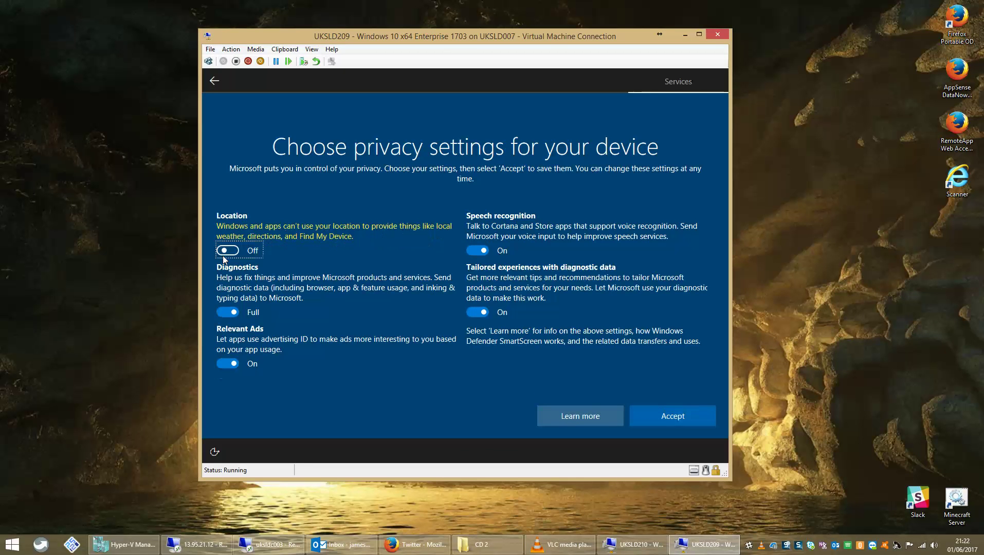
click(225, 309)
click(230, 364)
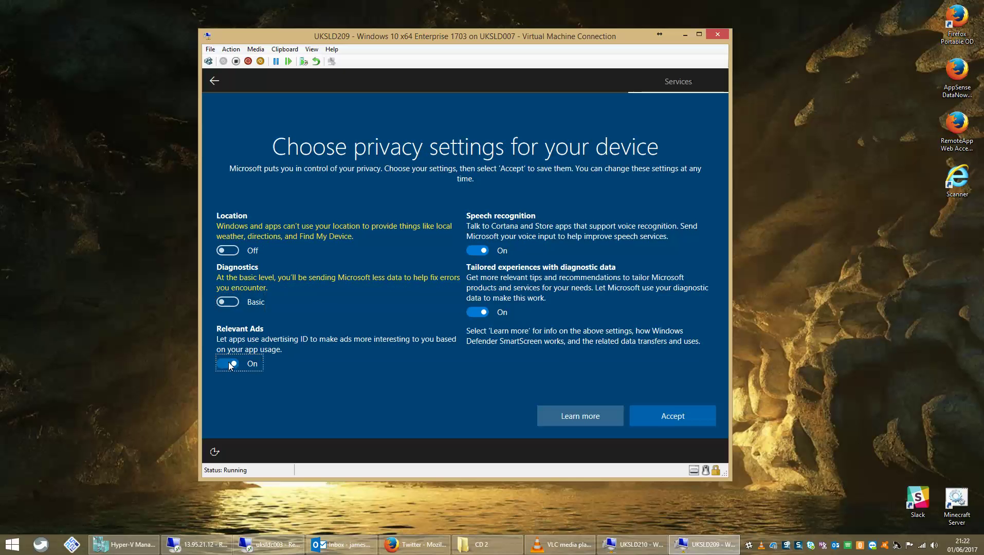
click(477, 312)
click(477, 251)
click(668, 411)
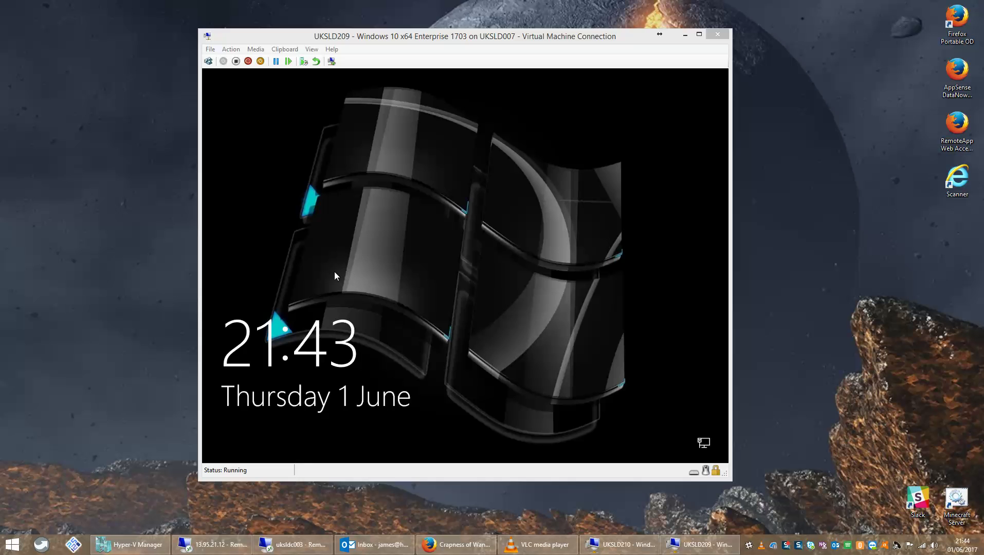
Sign in to the VM as the domain administrator through Other user, entering the user name and password.
click(334, 271)
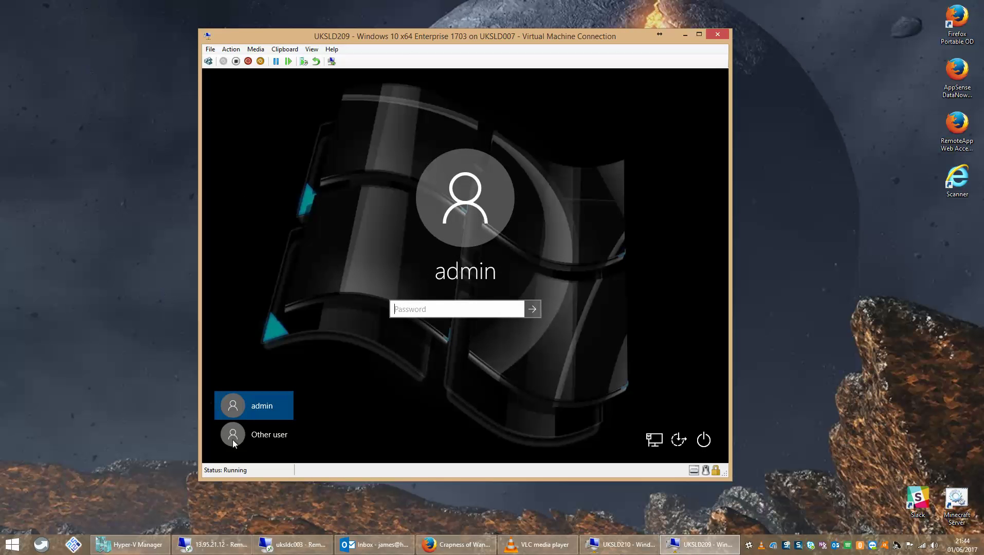
click(262, 435)
key(Tab)
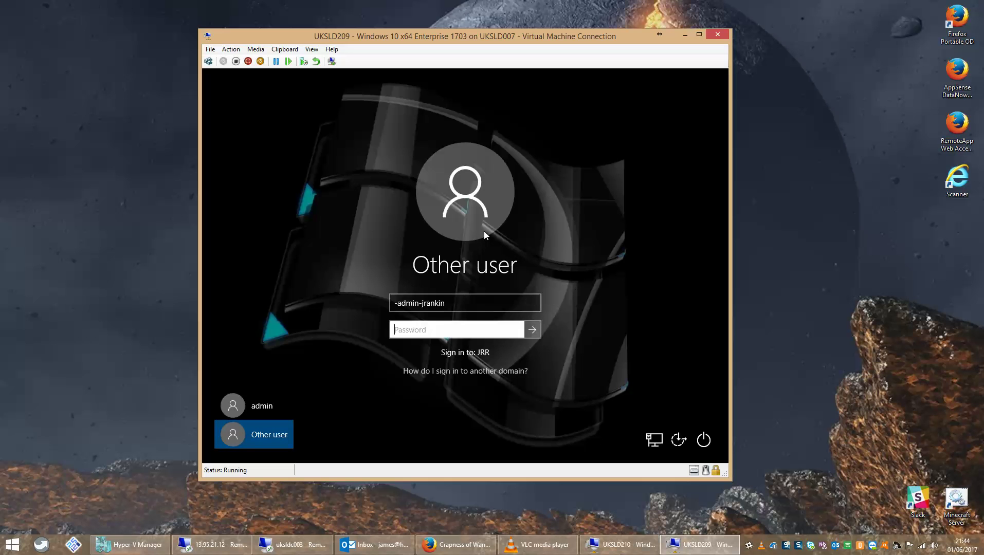
text(************)
key(Return)
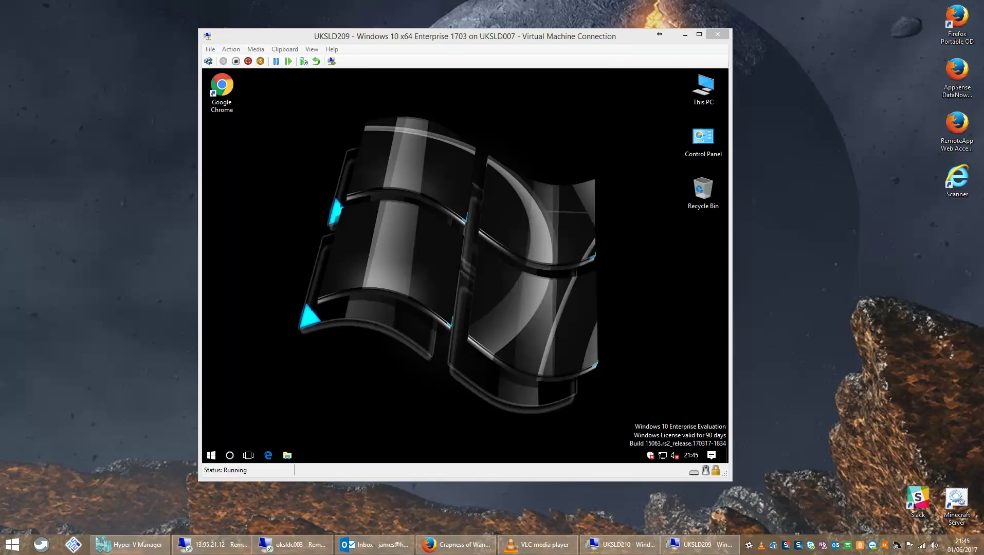
Launch Calculator from Start and close it, then open the Run box from the Start context menu.
click(484, 366)
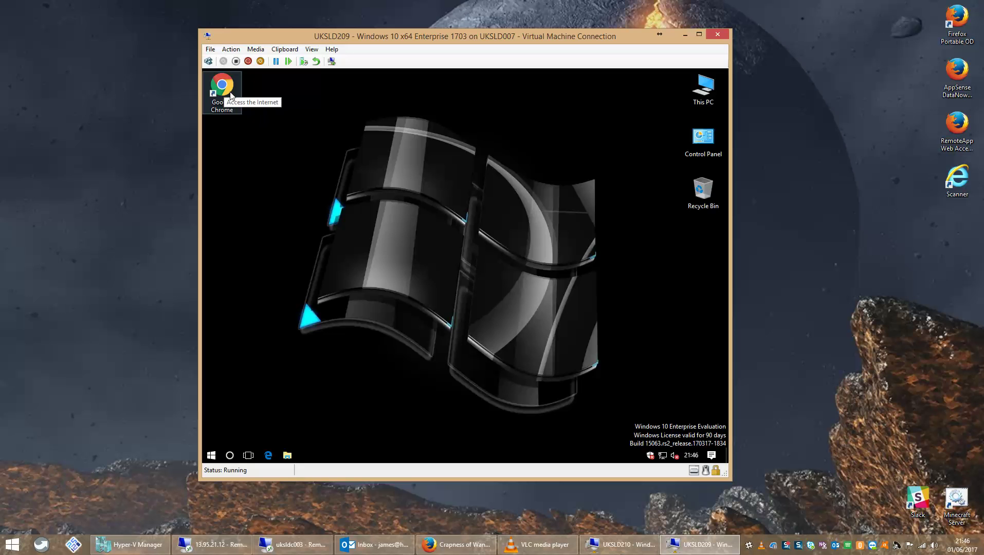
click(211, 456)
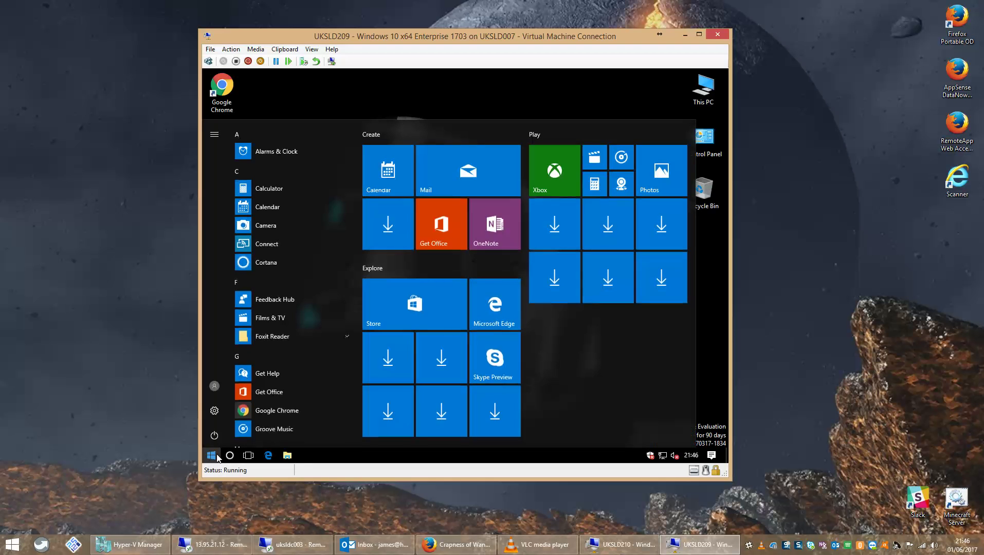
click(271, 194)
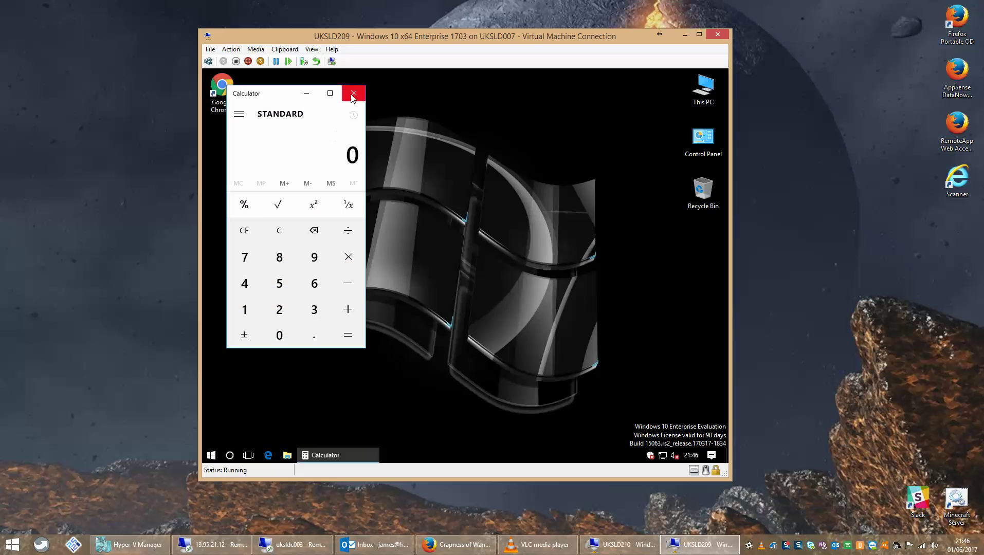
click(352, 94)
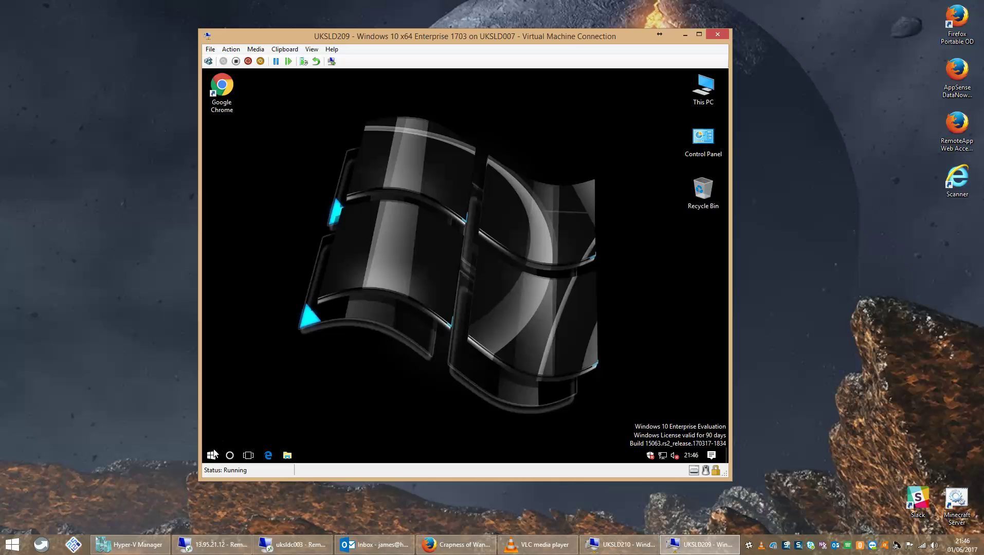
right_click(212, 454)
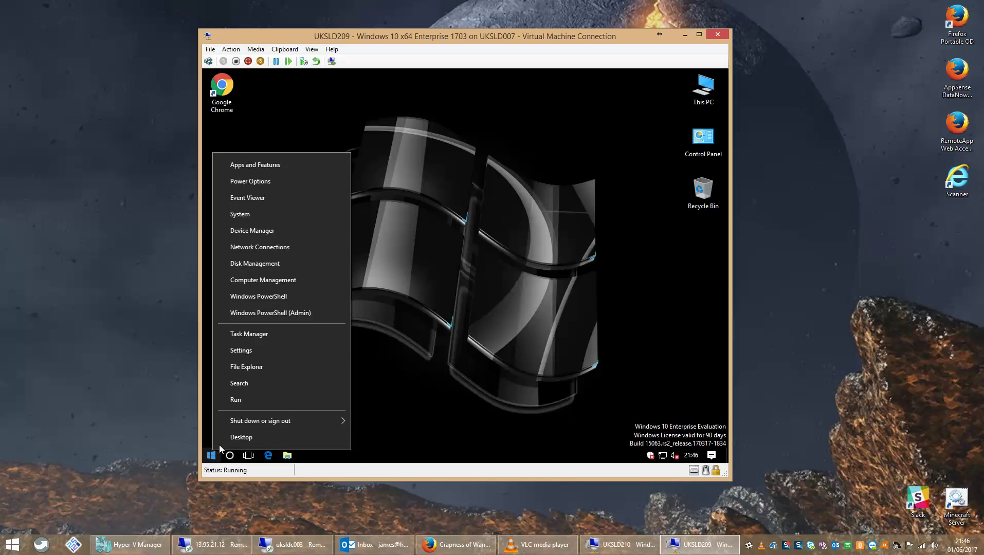
click(247, 398)
Run sysdm.cpl and open User Profiles settings from the Advanced tab.
text(sysdm,)
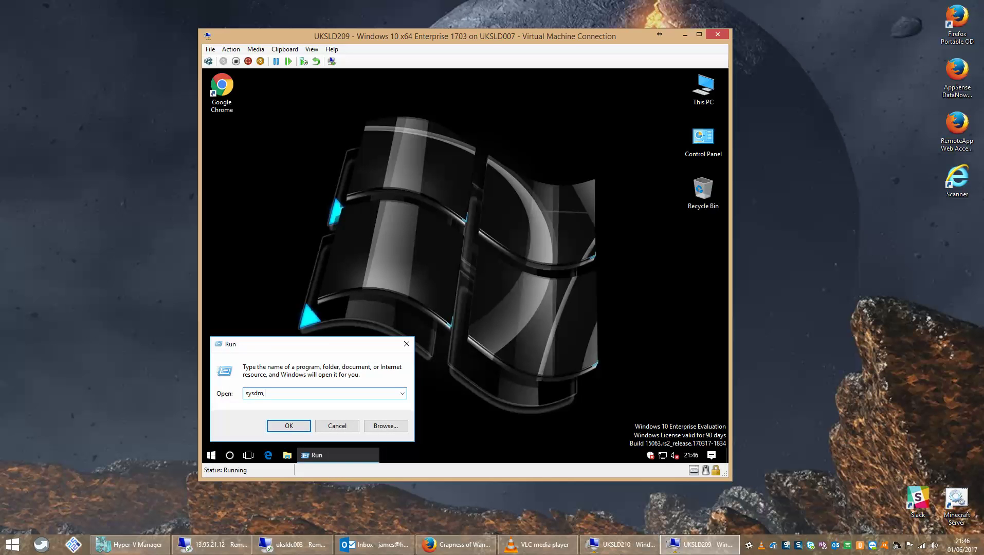
text(.cpl)
key(Return)
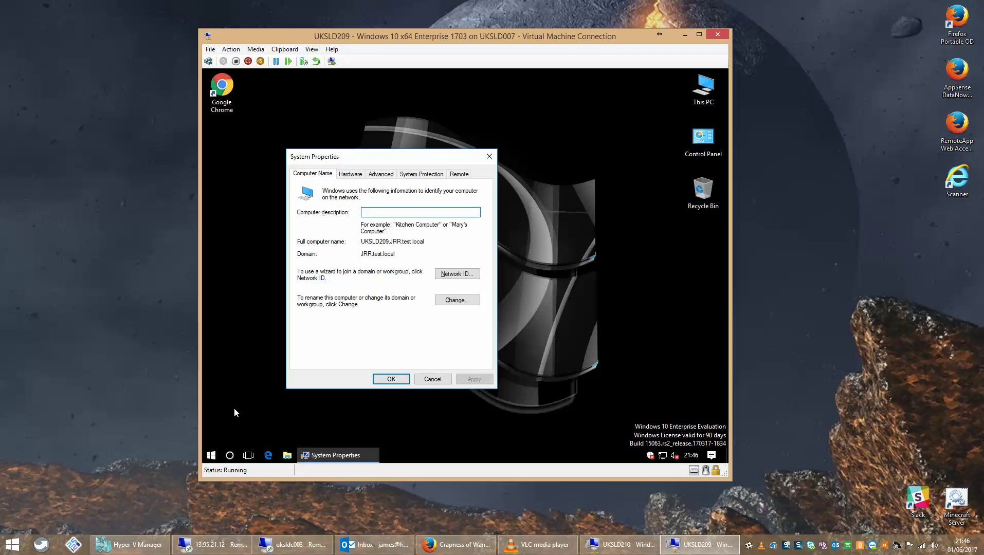
click(380, 174)
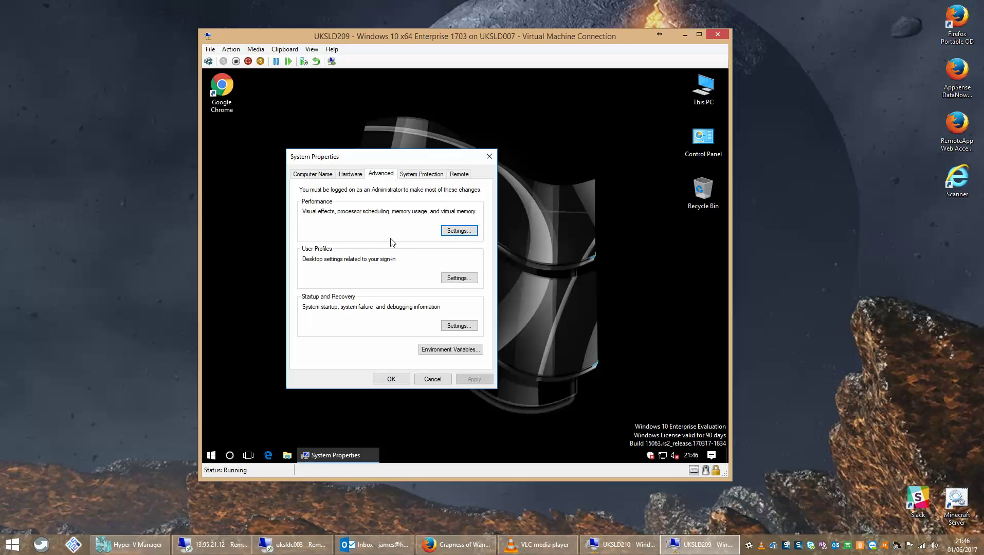
click(450, 278)
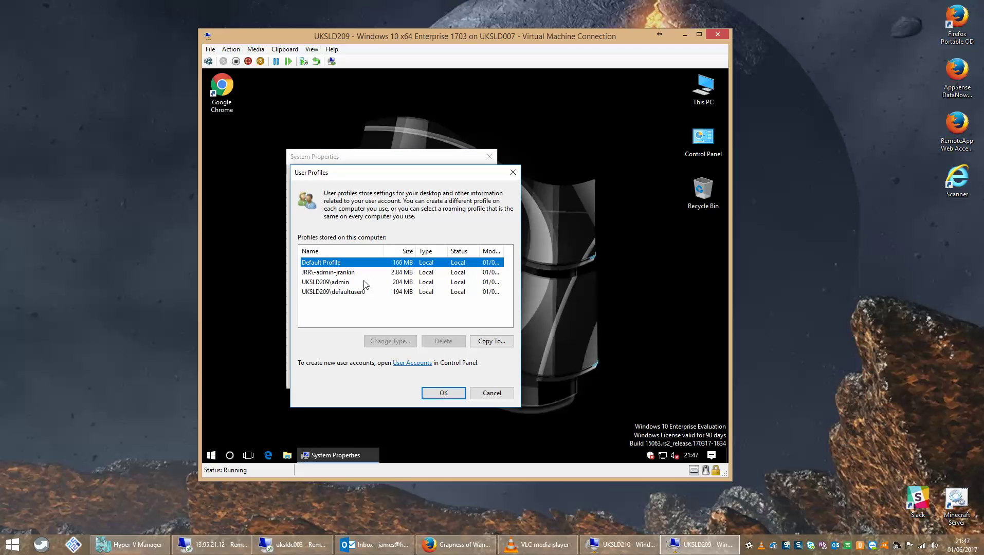
Select Default Profile in the profiles list and open its Copy To dialog.
click(365, 283)
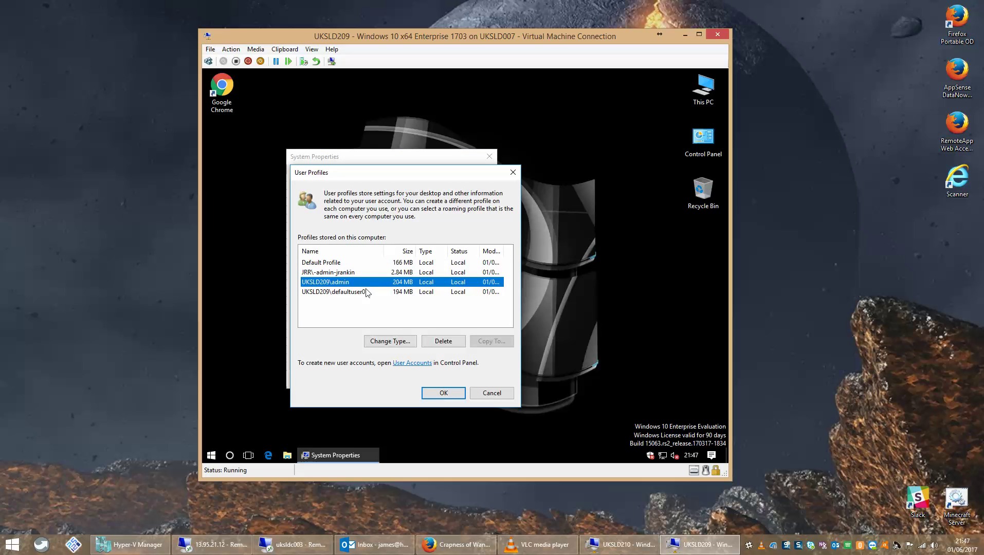
click(367, 291)
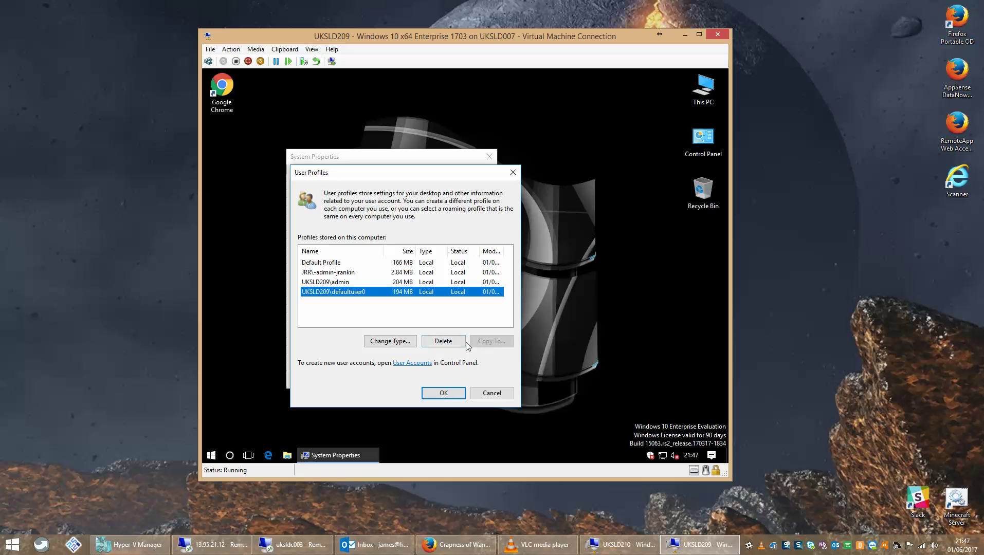
click(352, 280)
click(352, 272)
click(351, 266)
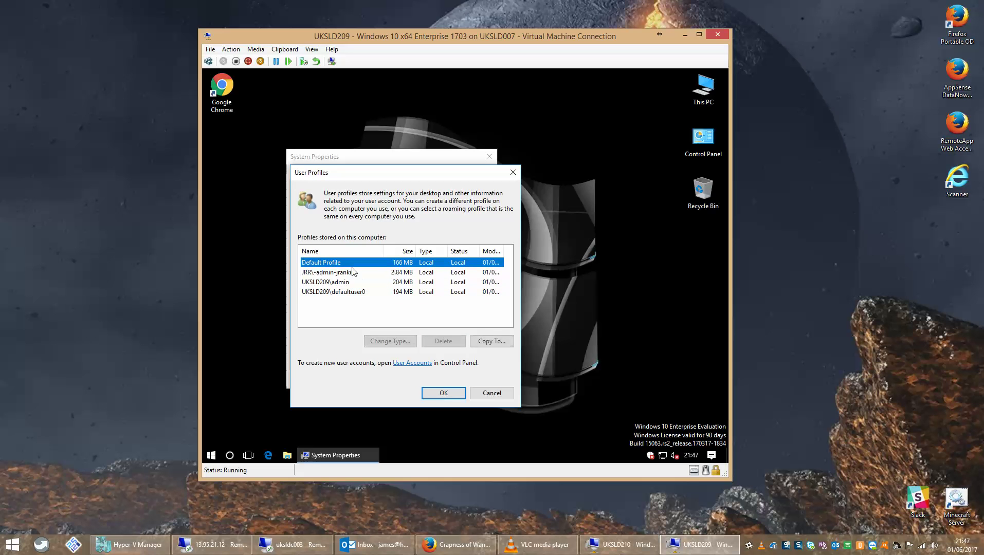
click(483, 343)
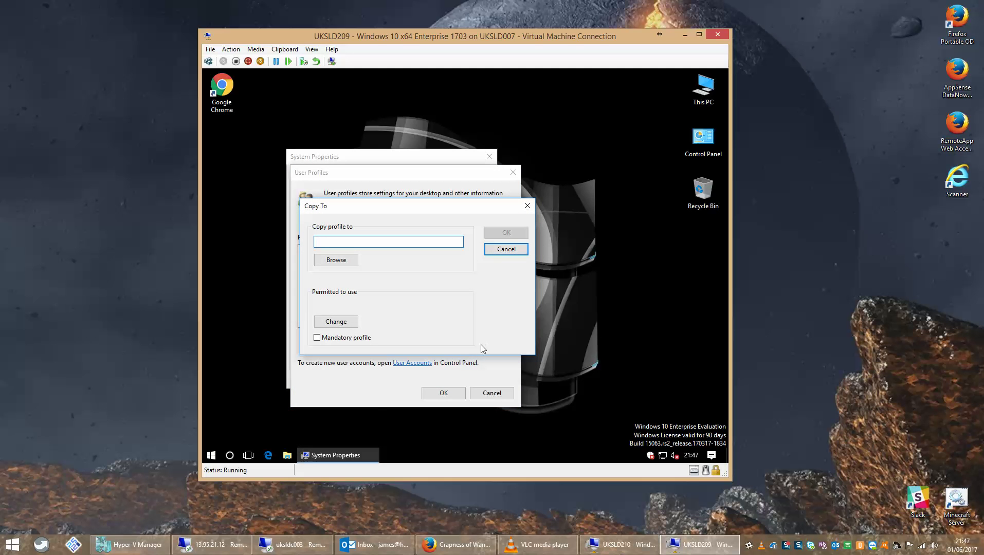
On uksldc003, permanently delete everything inside mandatory.v6, confirming for all items, and return to Profiles.
click(283, 546)
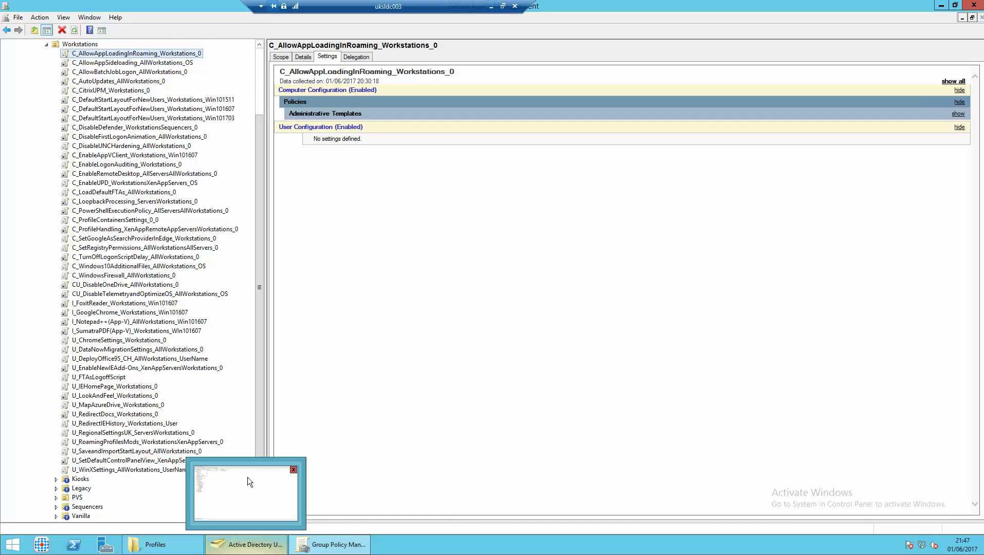
click(161, 537)
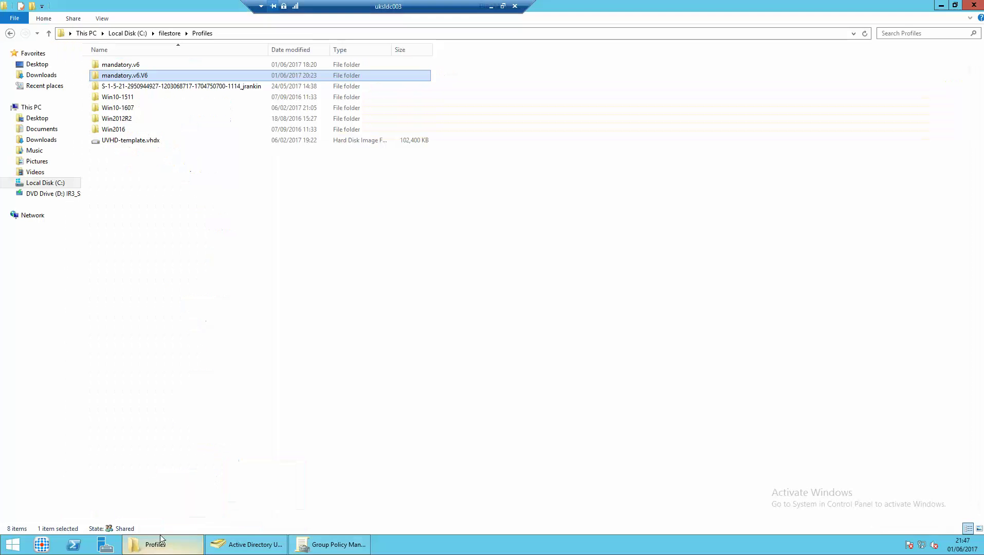
double_click(135, 65)
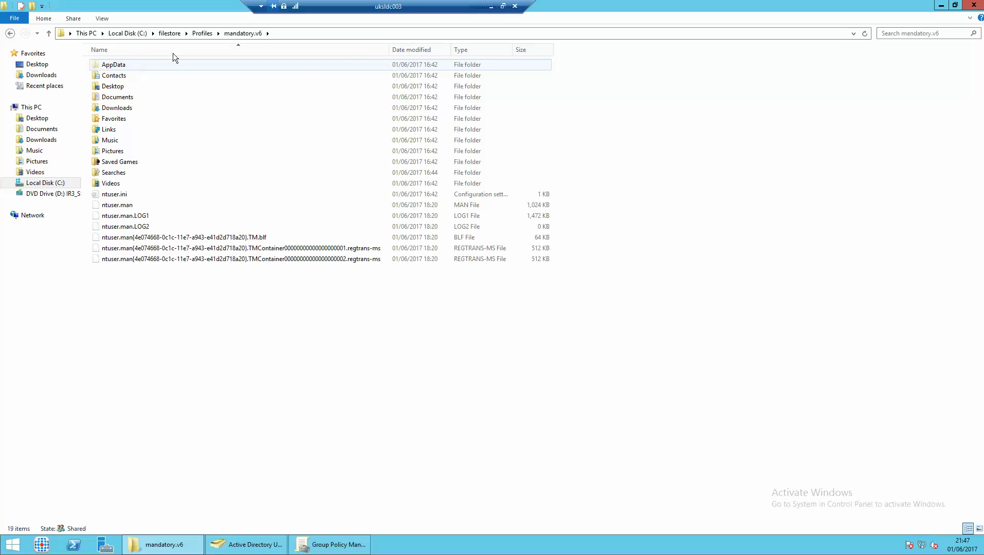
key(ctrl+a)
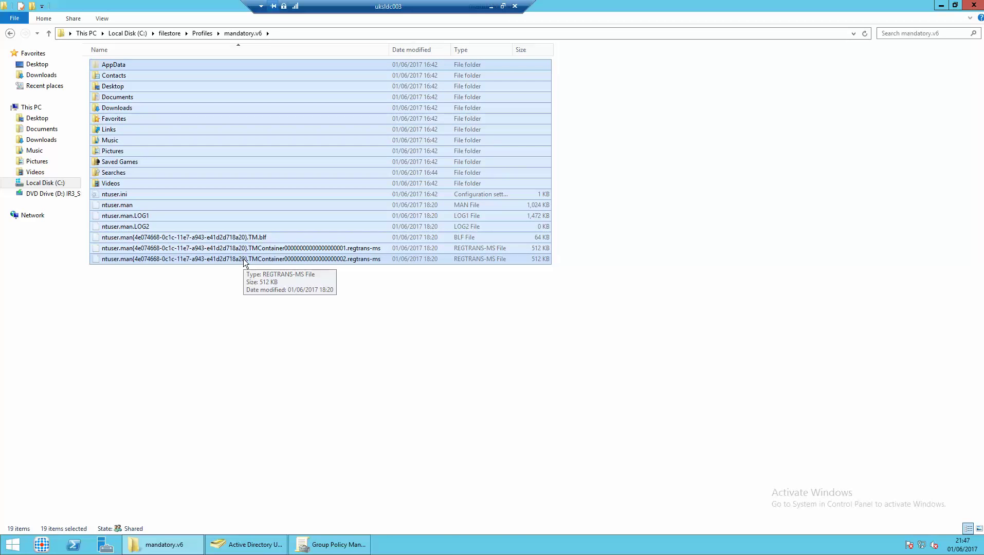
key(shift+Delete)
click(521, 281)
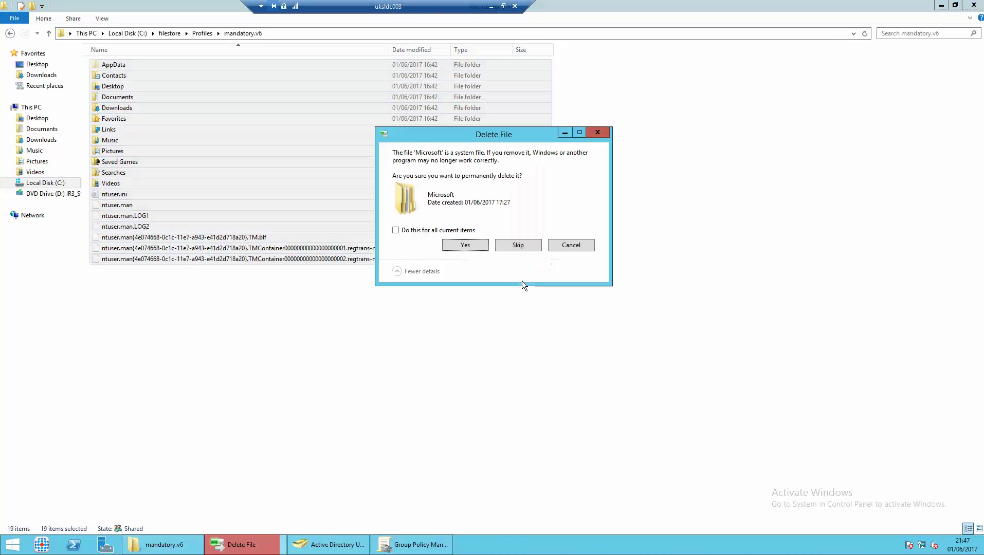
click(451, 230)
click(465, 245)
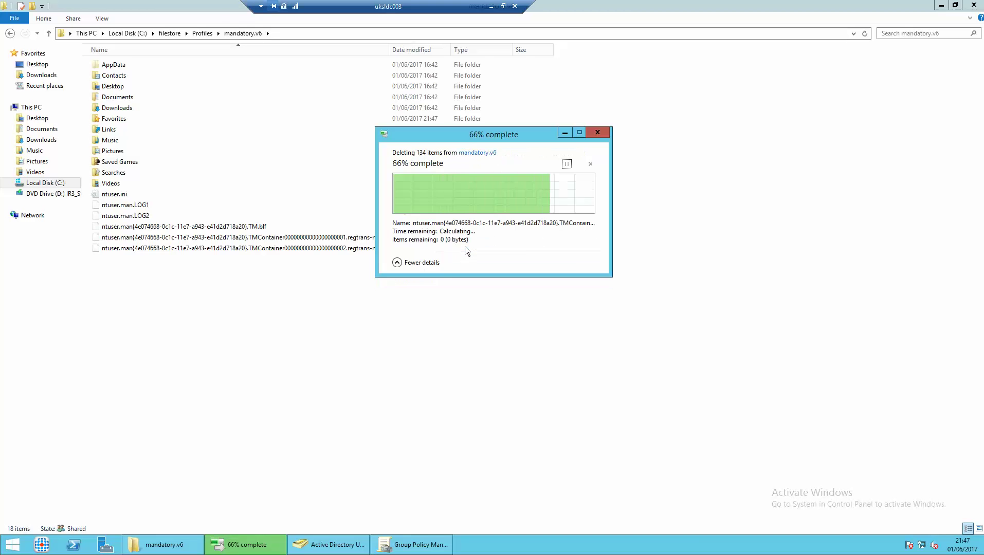
click(207, 36)
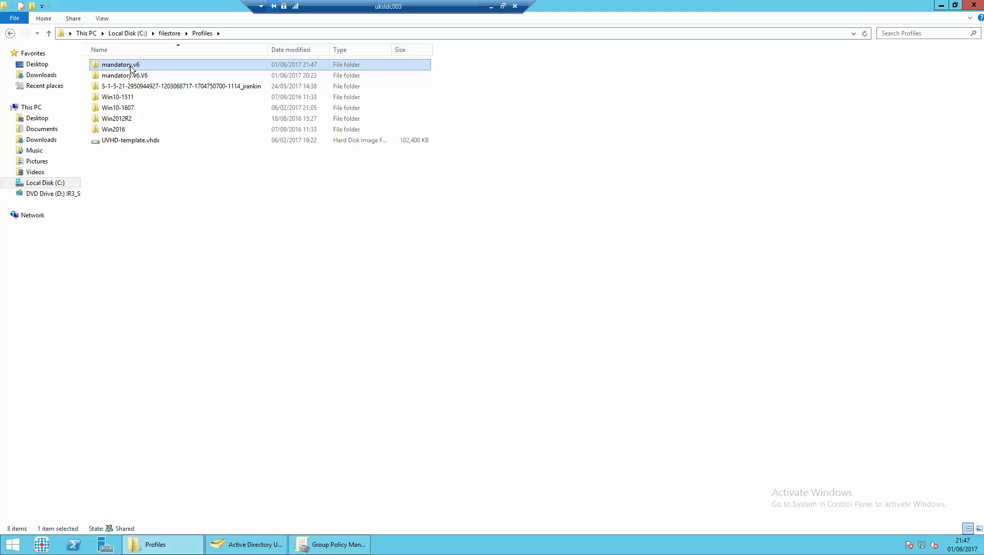
Enter \\UKSLDC003\FileStore\Profiles\Mandatory.v6 as the VM's Copy profile to destination.
click(490, 6)
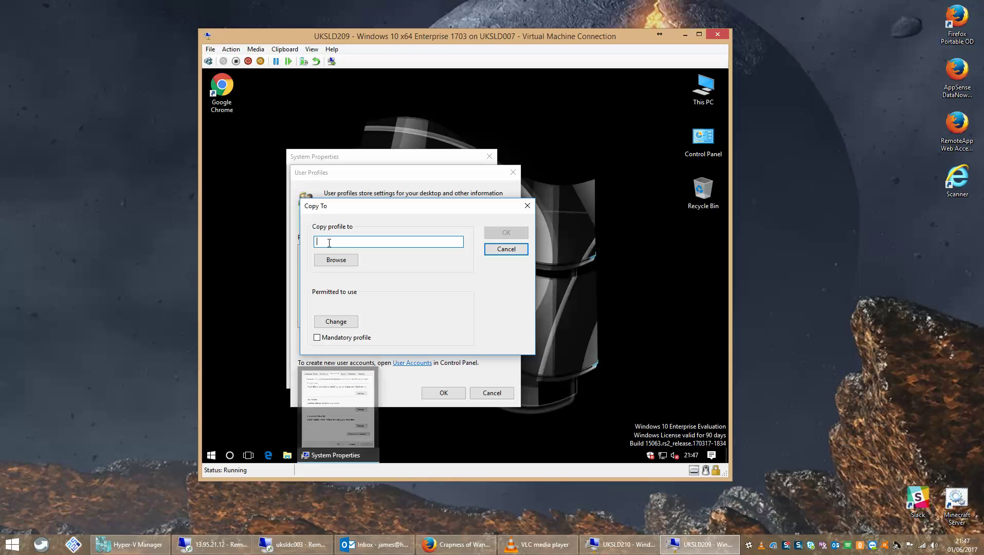
text(\\UKS)
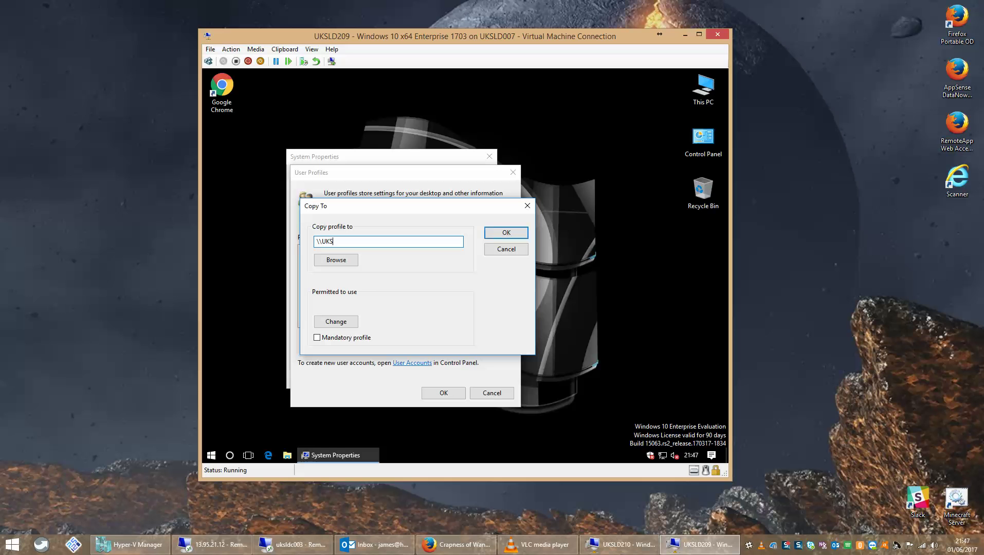
text(LDC003\FileStore\Profiles\Mandatory.v)
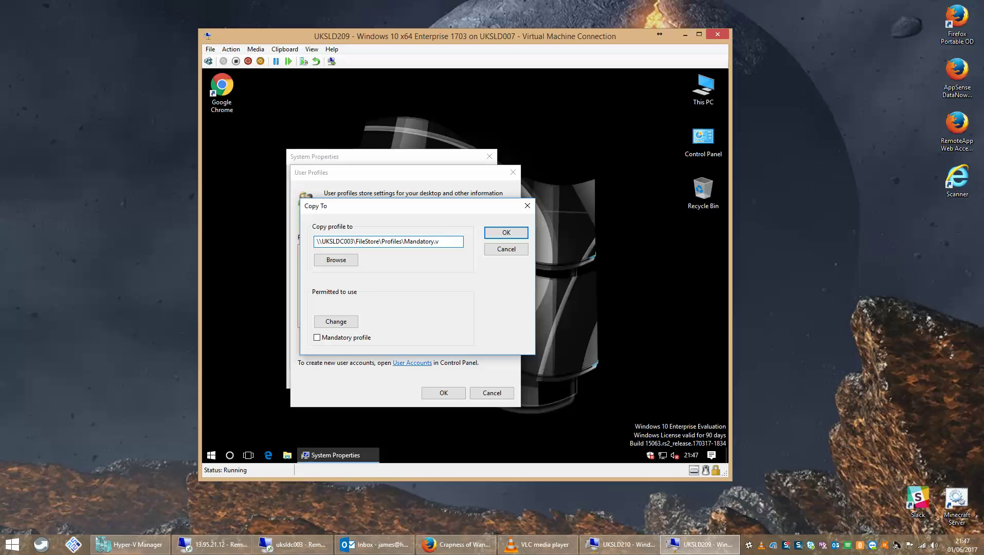
text(6)
Permit Authenticated Users, tick Mandatory profile, and copy over Mandatory.v6, confirming the overwrite.
click(330, 322)
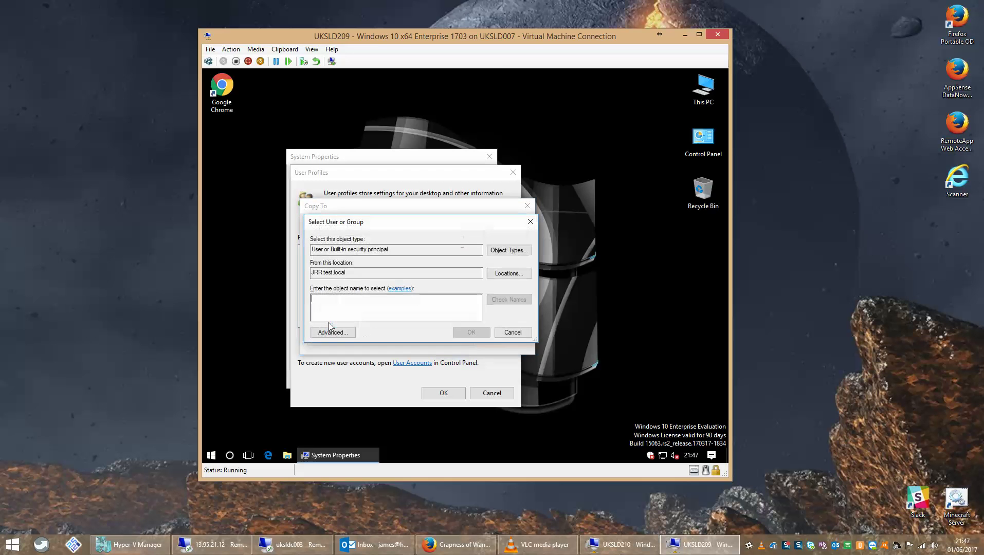
text(authenticated)
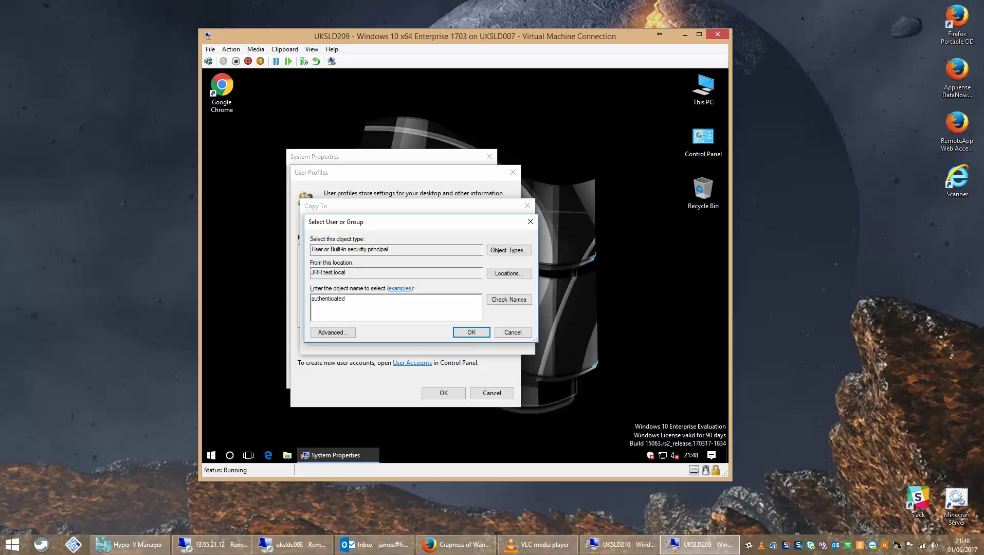
key(alt+k)
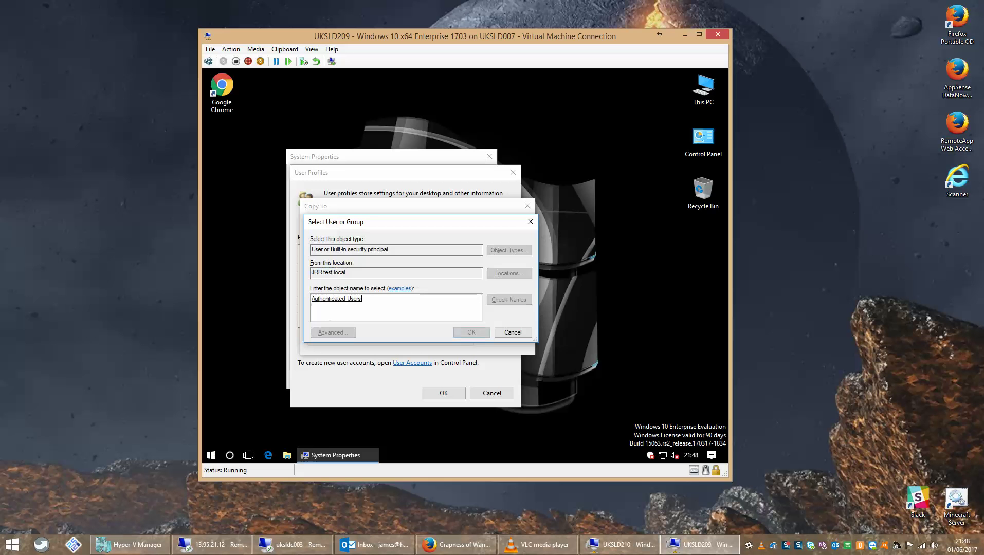
click(456, 335)
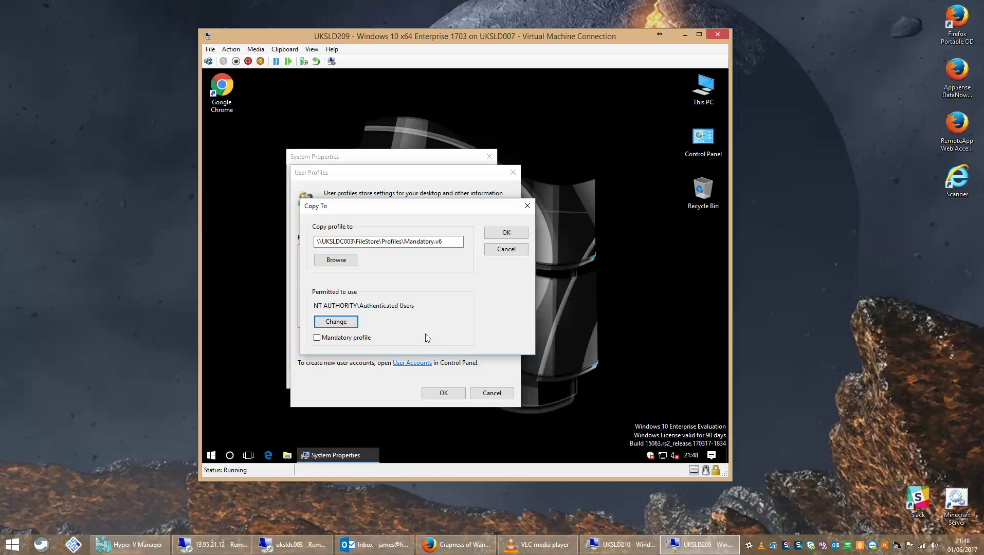
click(341, 339)
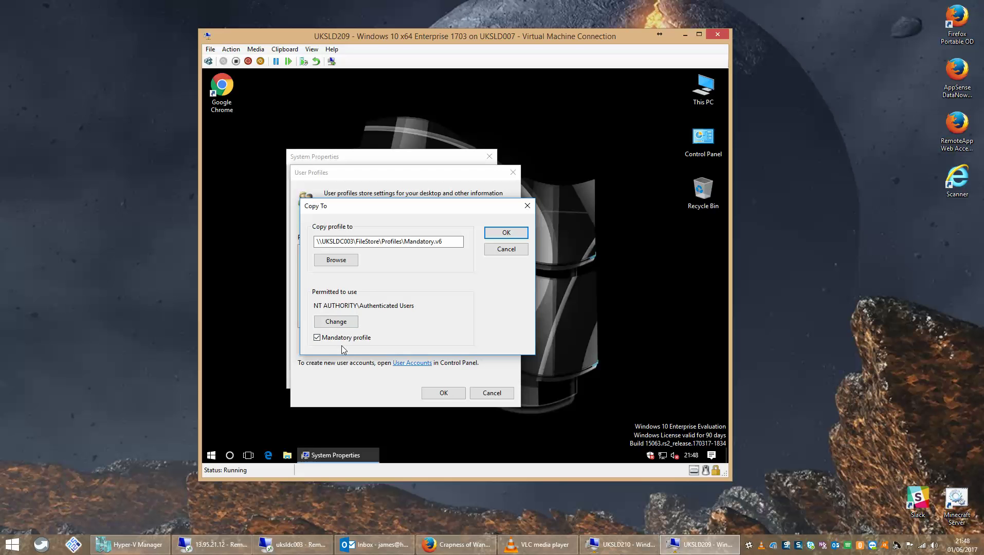
click(494, 233)
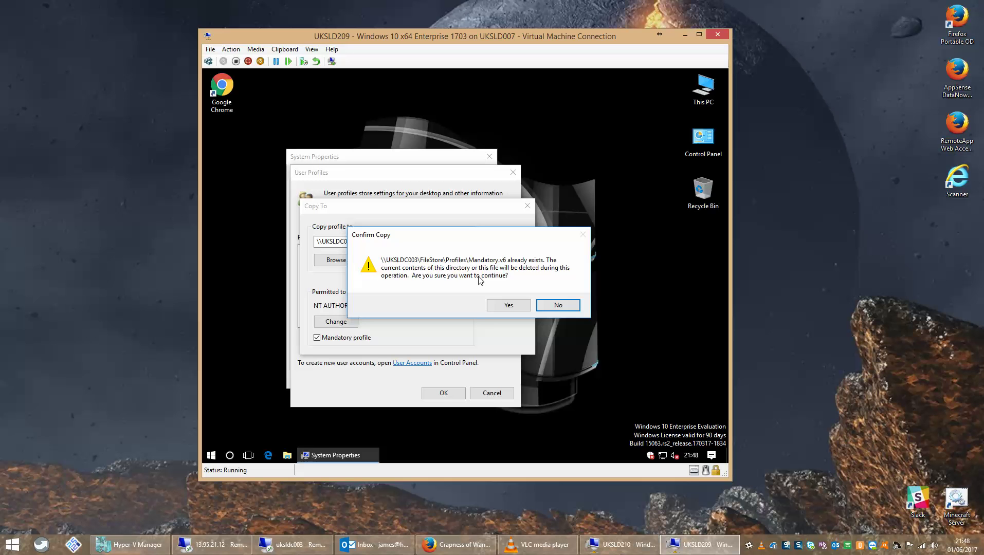
click(499, 309)
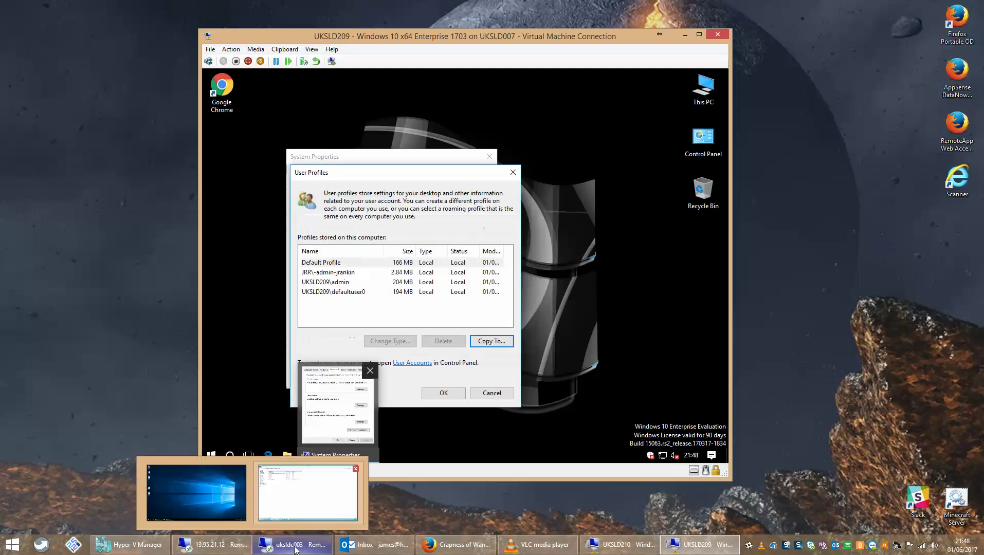
click(442, 395)
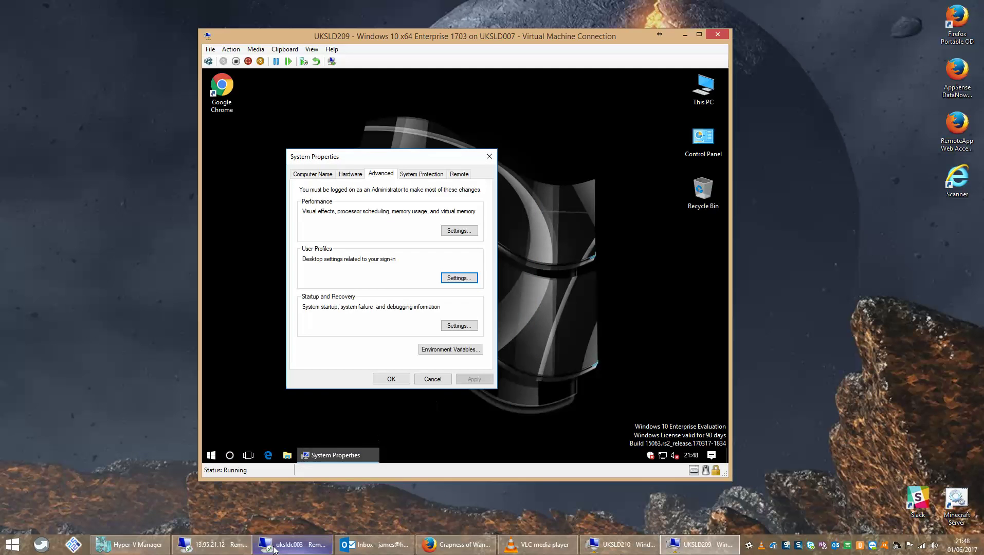
click(274, 547)
Verify Mandatory.v6's AppData holds only Roaming, then return to the Mandatory.v6 folder.
double_click(131, 64)
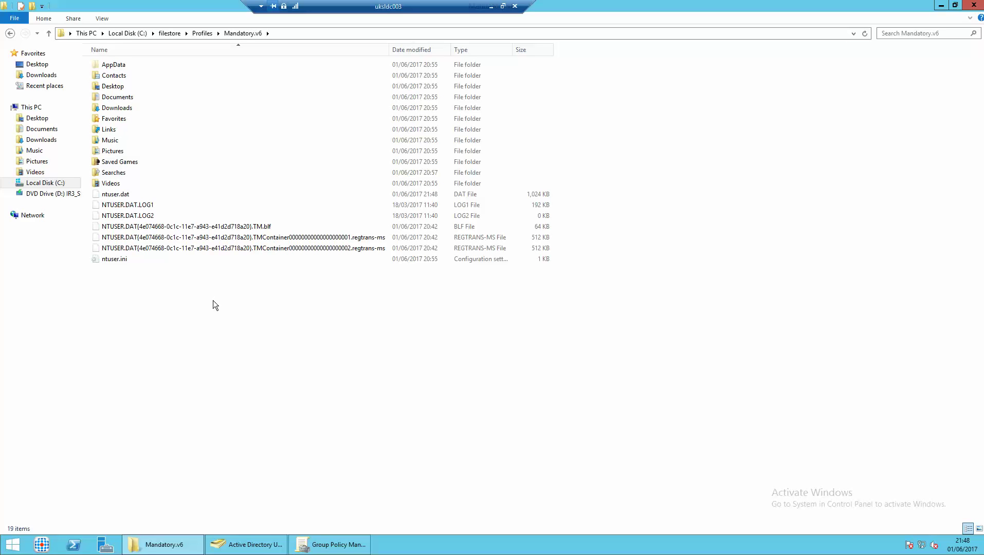
double_click(120, 66)
click(122, 67)
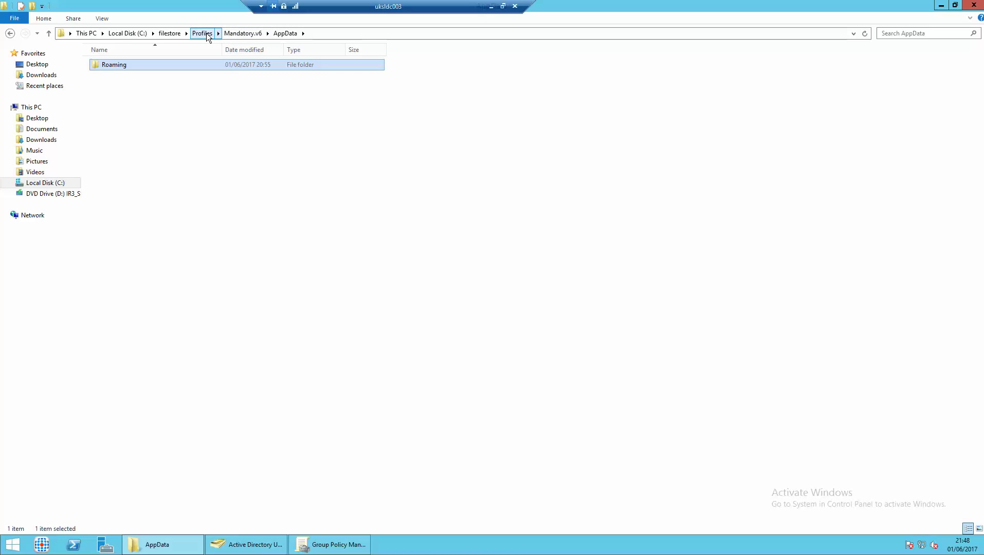
click(240, 33)
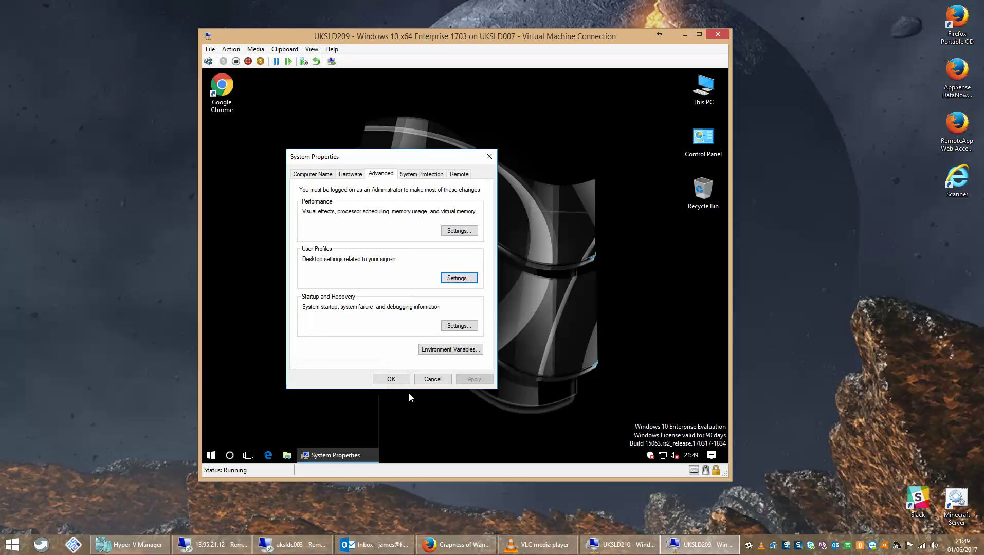
Close System Properties and sign out of the VM, returning to the uksldc003 session.
click(430, 379)
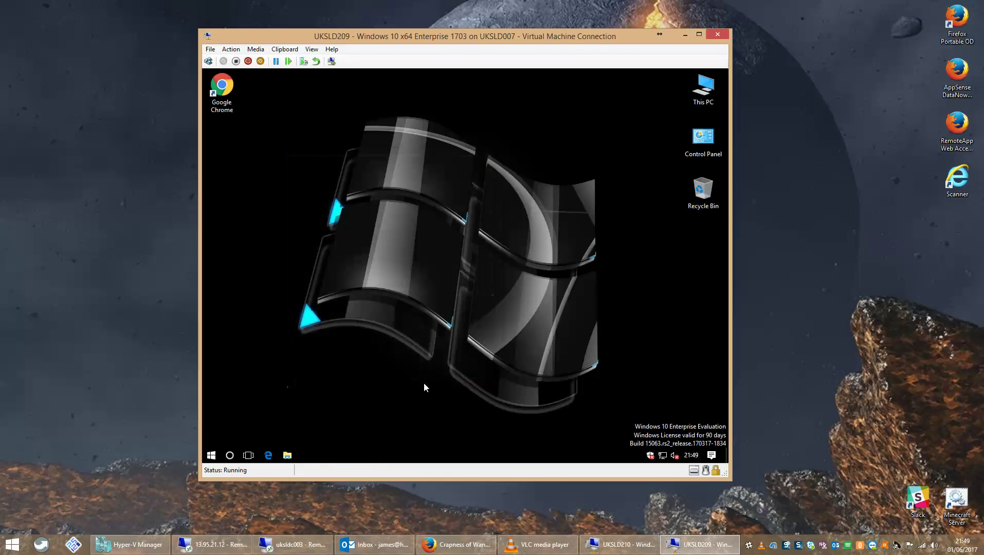
right_click(211, 456)
mouse_move(279, 426)
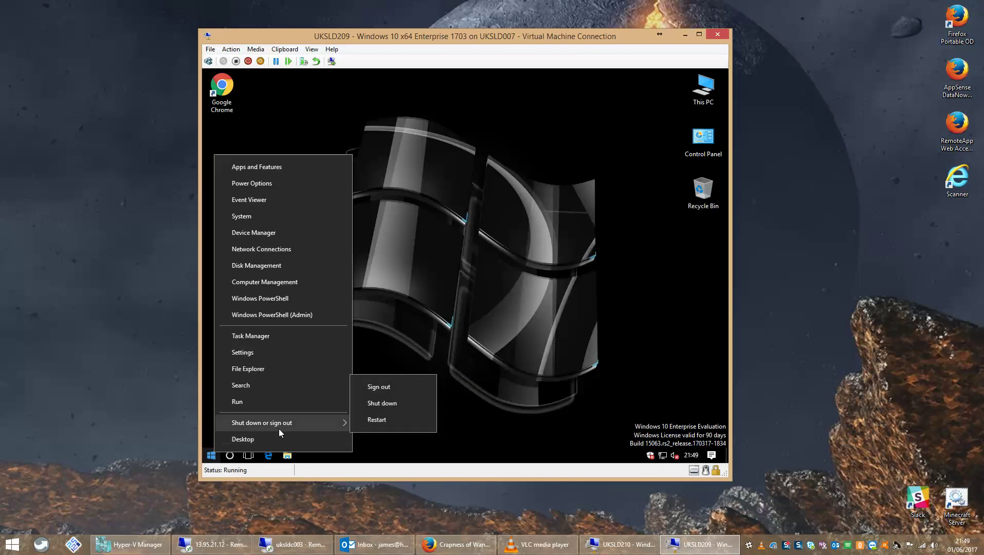
click(374, 388)
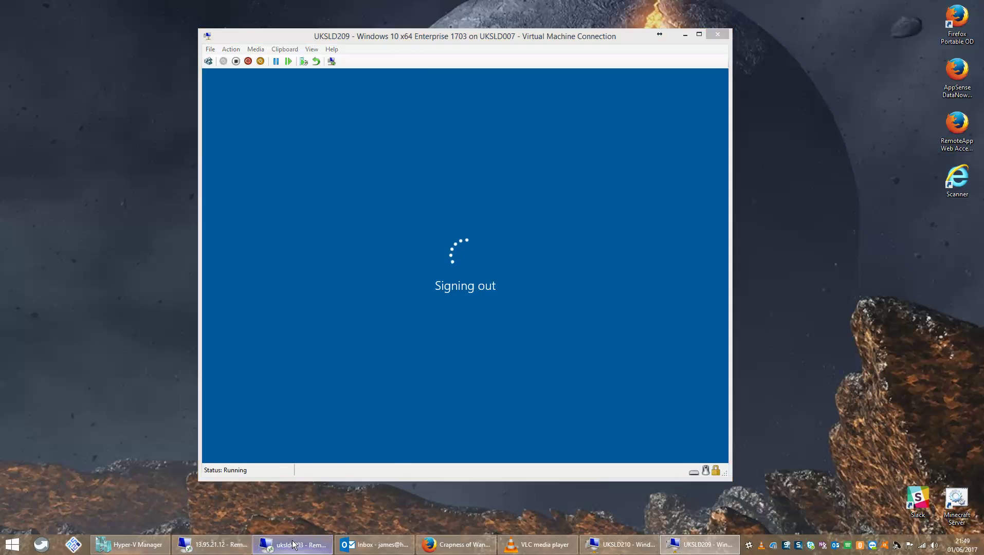
click(294, 545)
mouse_move(294, 544)
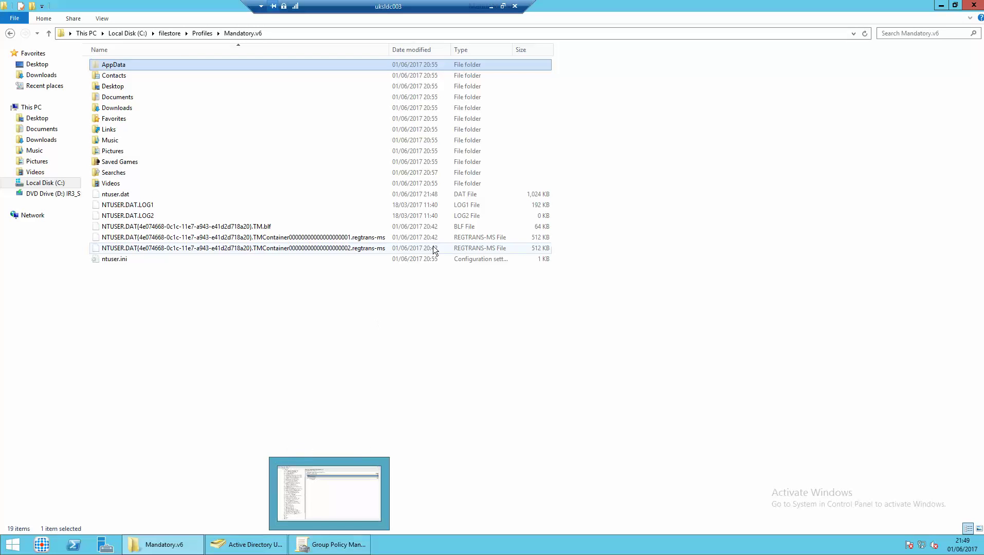
Go up to Profiles and open Mandatory.v6's Security permissions for editing.
click(383, 343)
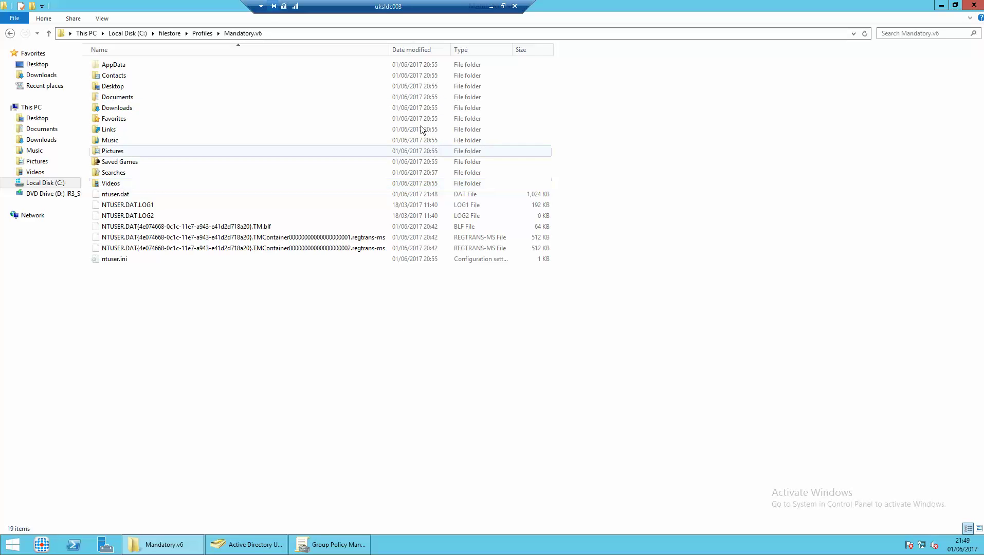
click(199, 33)
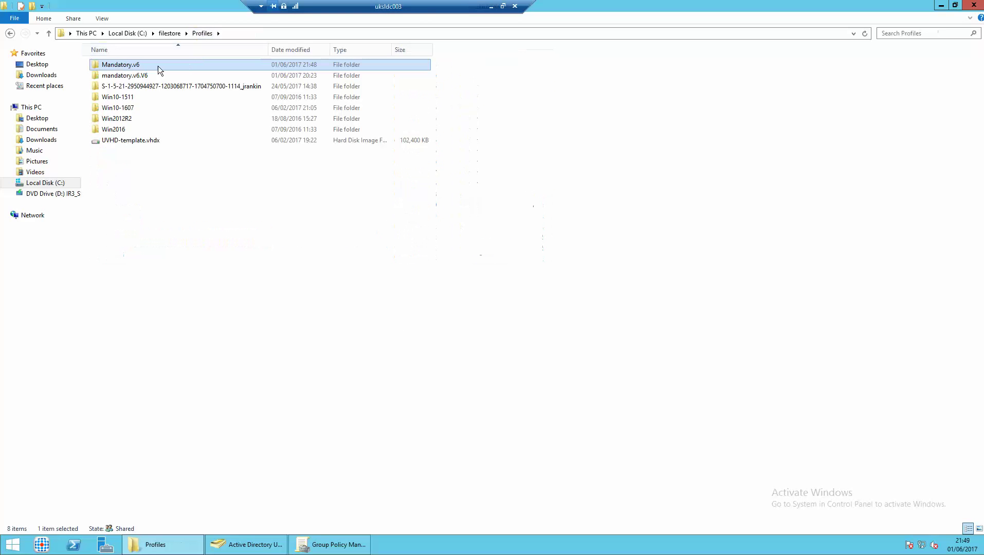
right_click(120, 64)
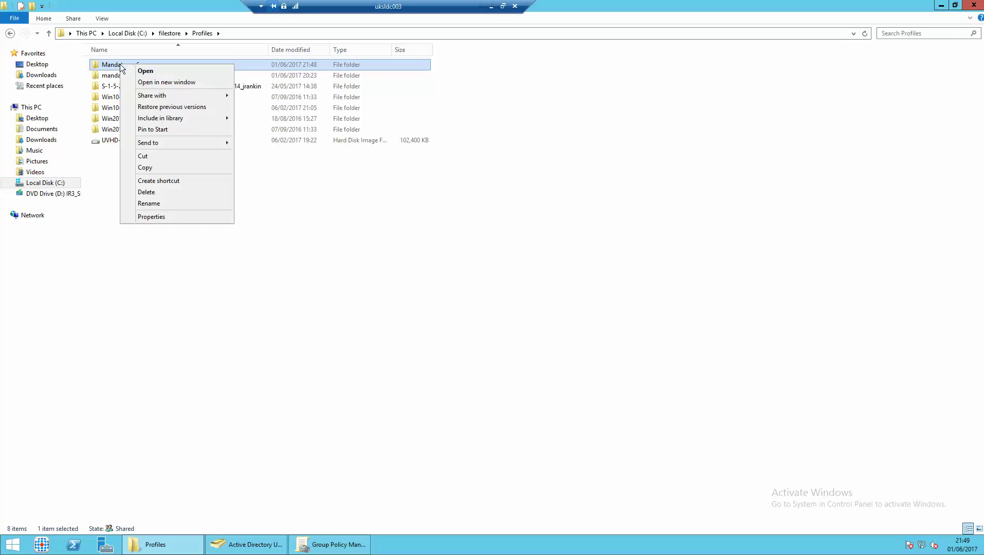
click(162, 217)
click(201, 89)
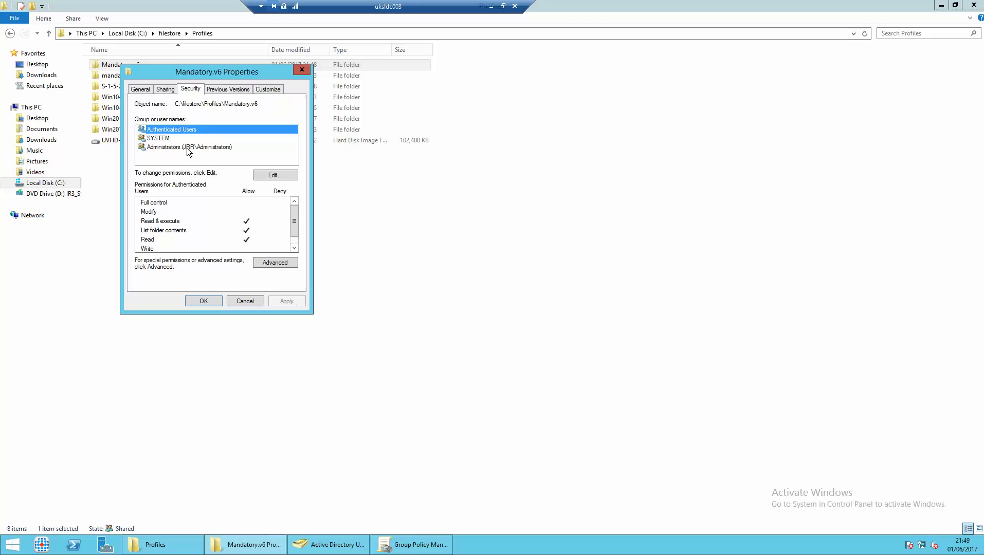
click(263, 174)
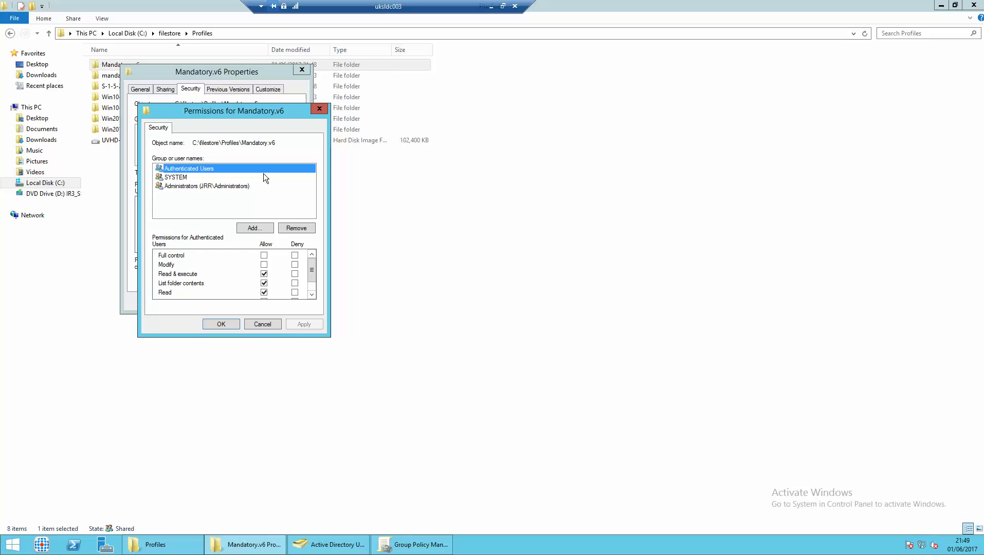
Add ALL APPLICATION PACKAGES from UKSLDC003 with Full control and save the permissions.
click(253, 227)
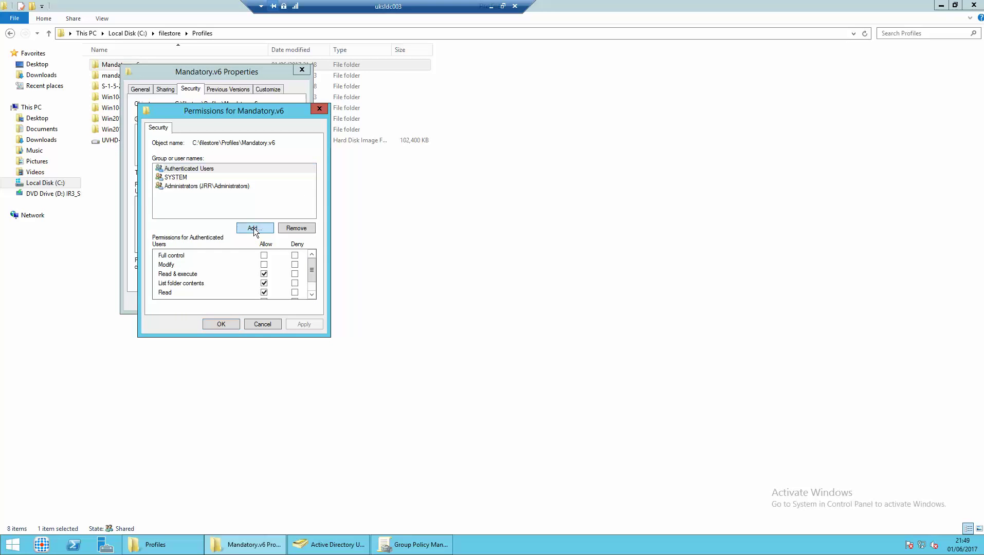
click(365, 180)
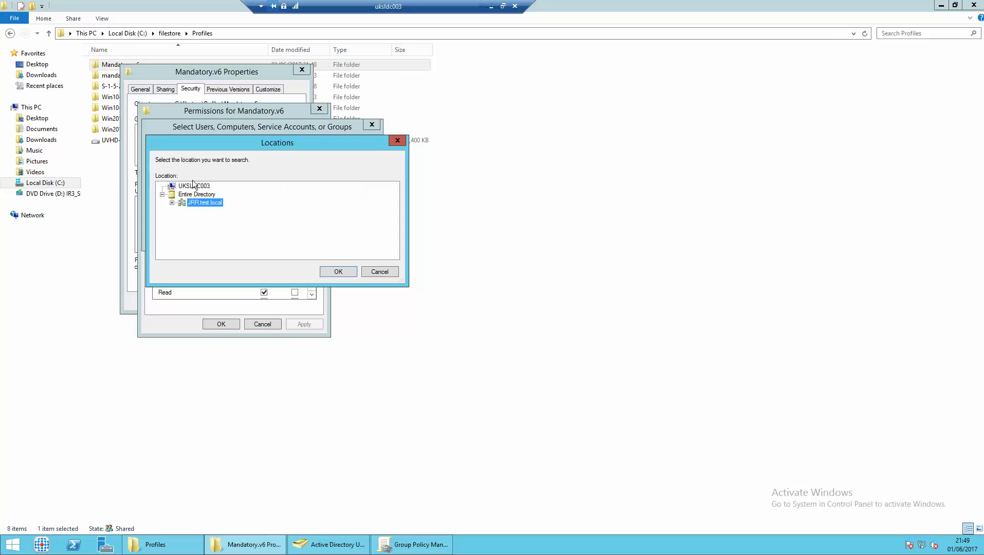
click(339, 271)
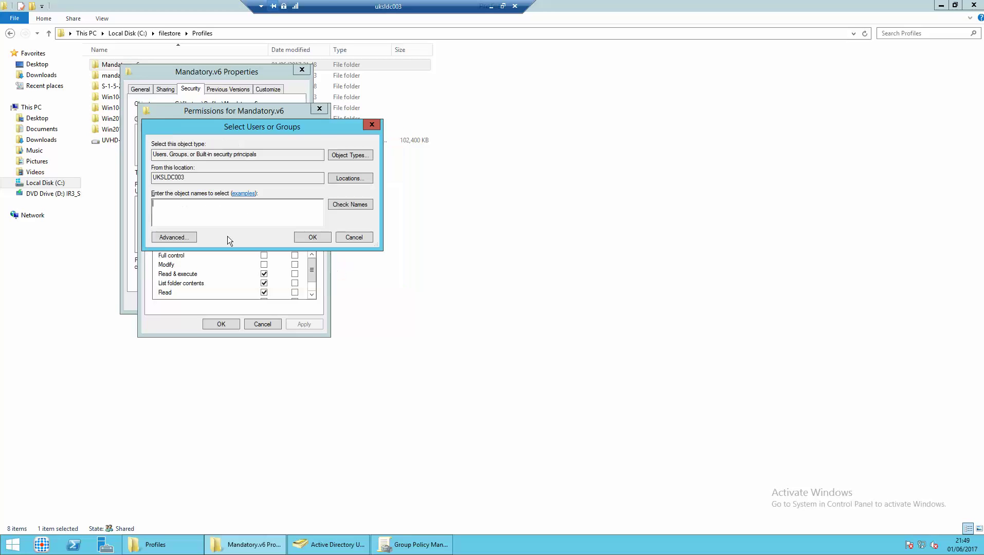
text(all app)
key(alt+c)
key(Return)
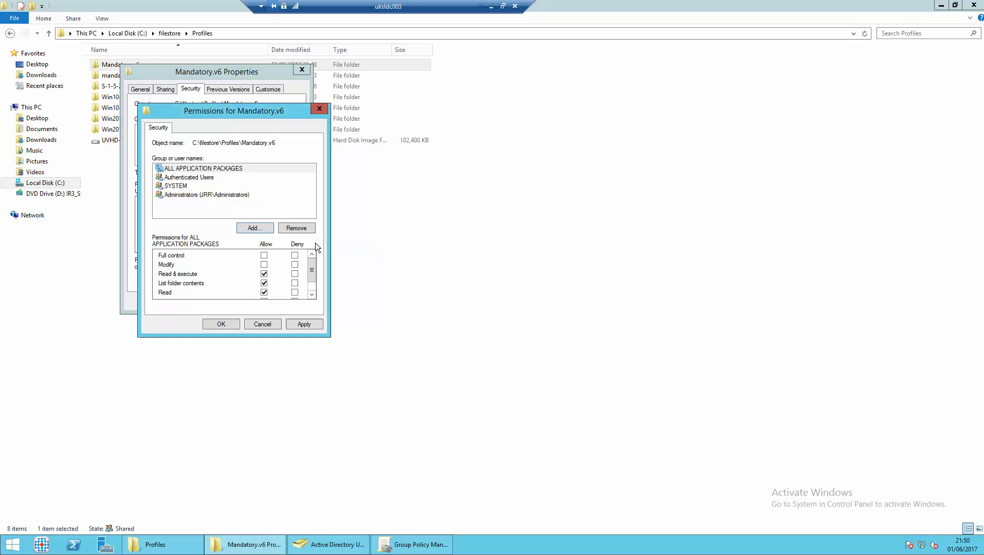
click(264, 255)
click(217, 177)
click(217, 187)
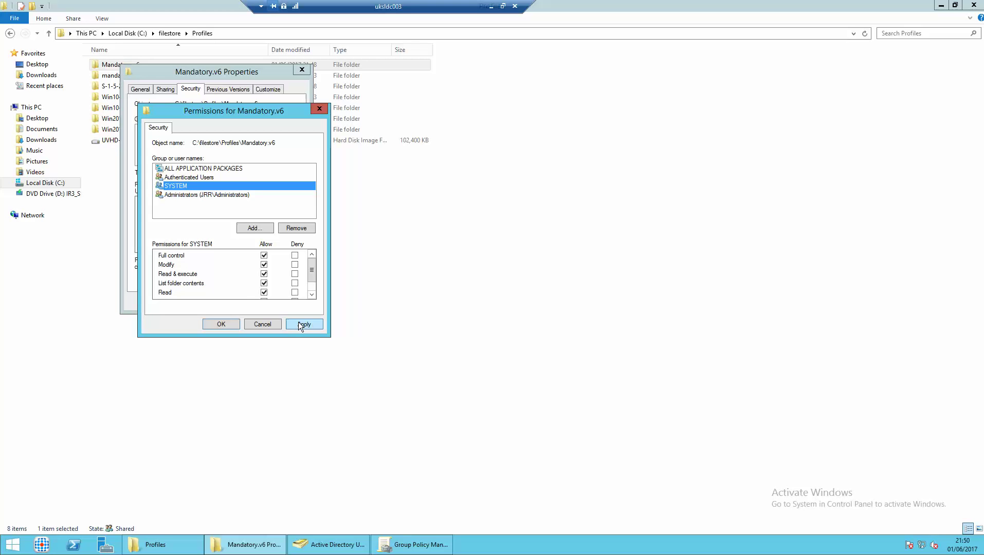
click(223, 323)
Replace all child object permission entries with Mandatory.v6's permissions and close Properties.
click(274, 262)
click(330, 369)
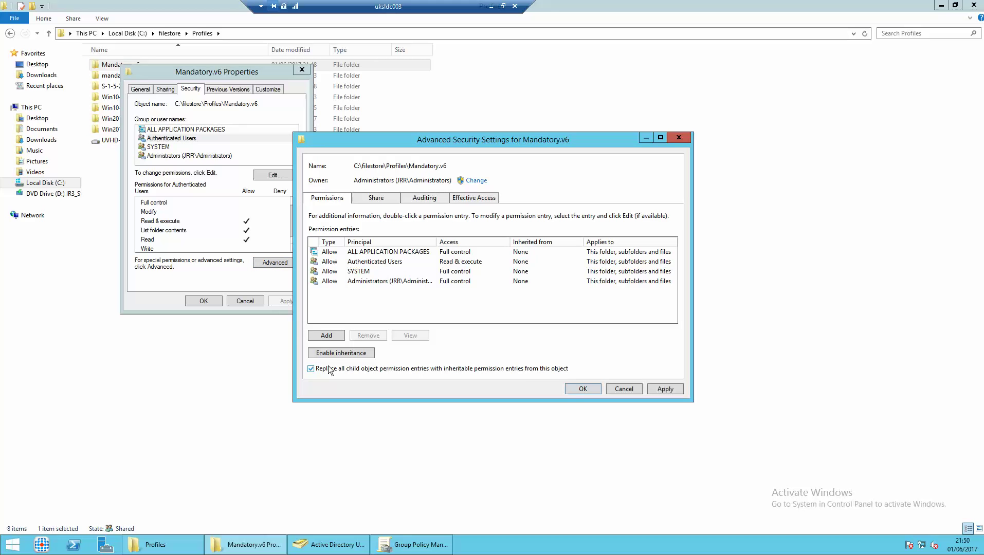
click(584, 389)
click(540, 323)
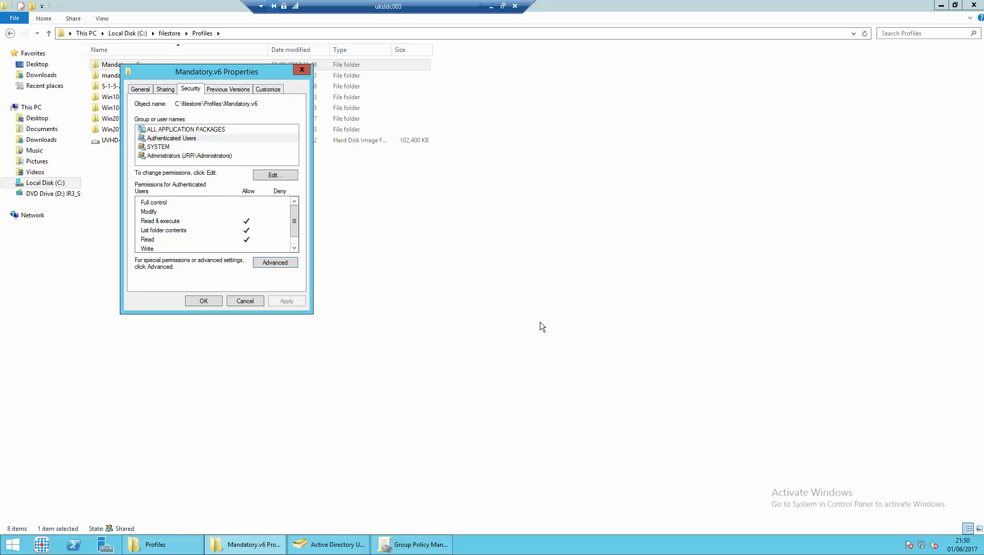
click(197, 301)
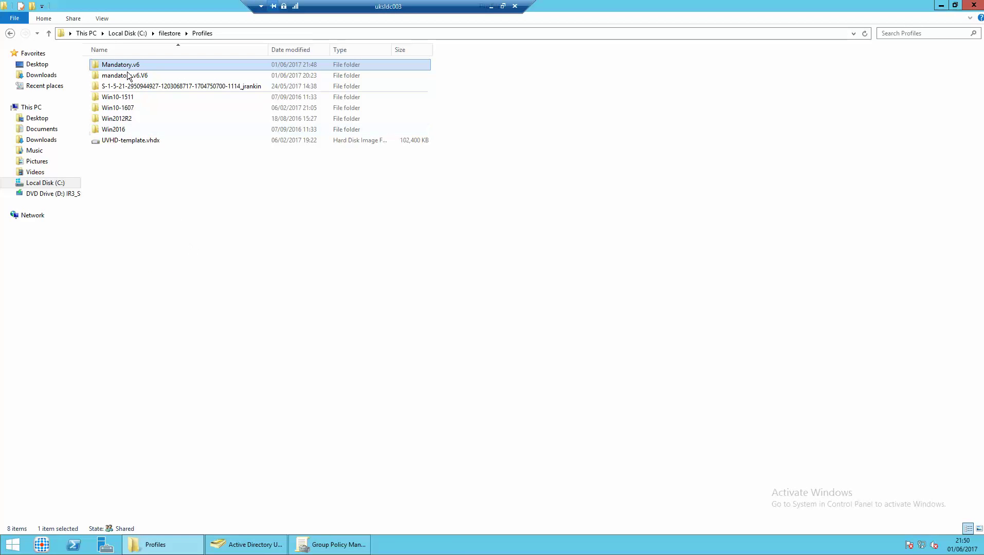
Reopen Mandatory.v6's Properties and its Advanced Security Settings.
right_click(127, 68)
click(182, 220)
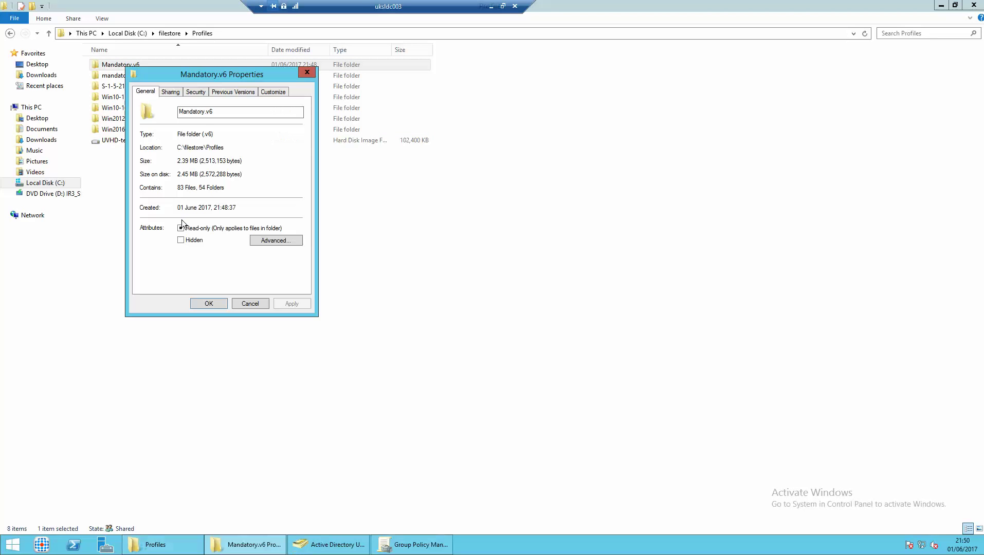
click(193, 93)
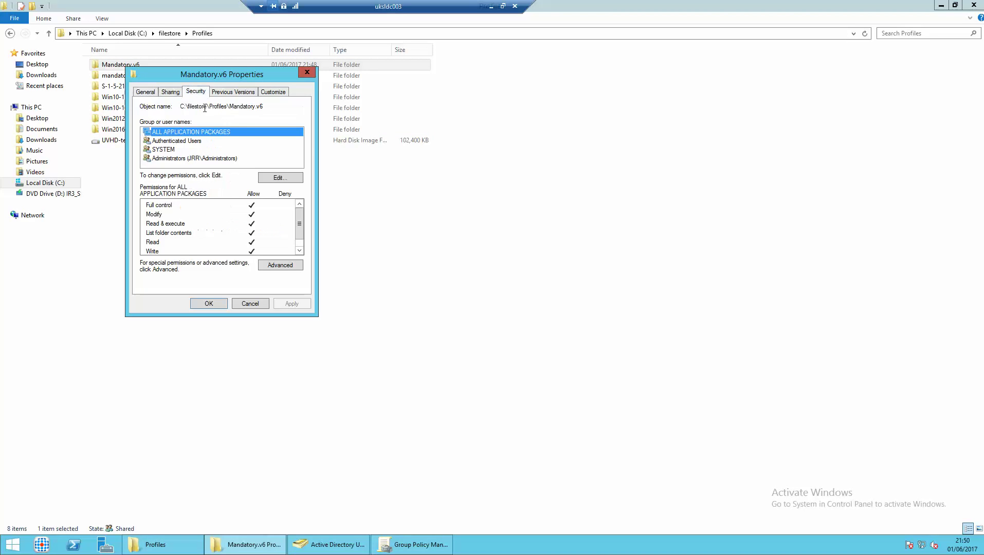
click(296, 265)
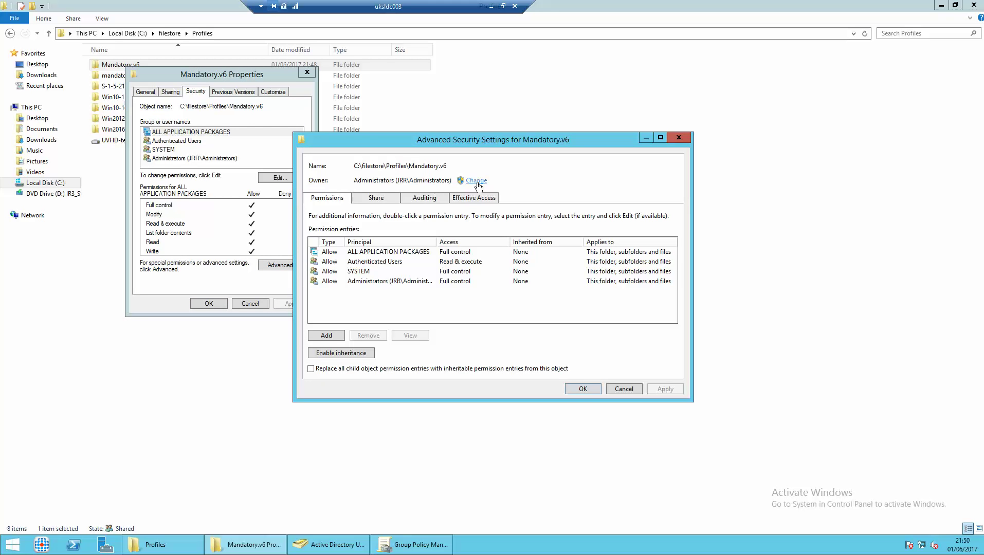
Change the owner to Administrators on UKSLDC003, replacing owner on subcontainers and objects.
click(476, 181)
click(503, 211)
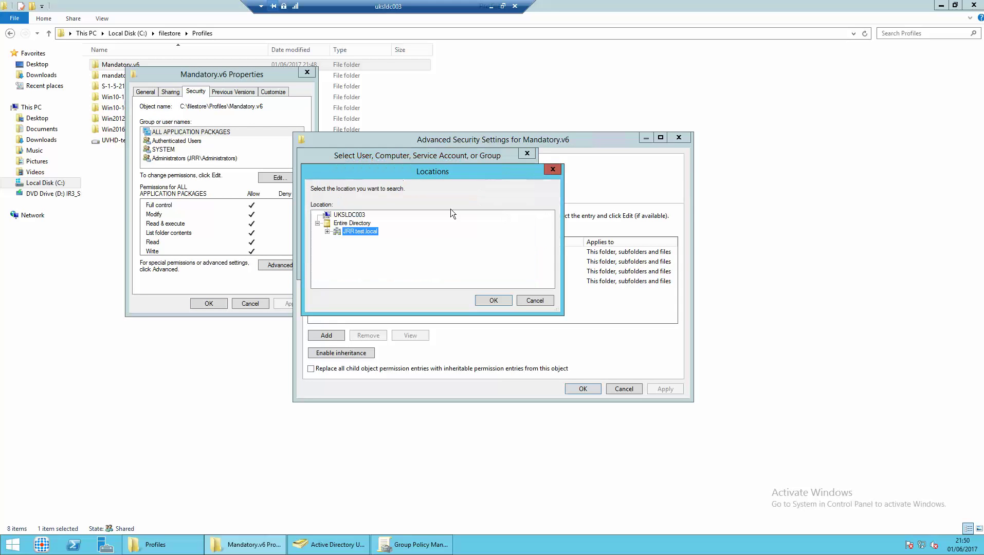
click(347, 223)
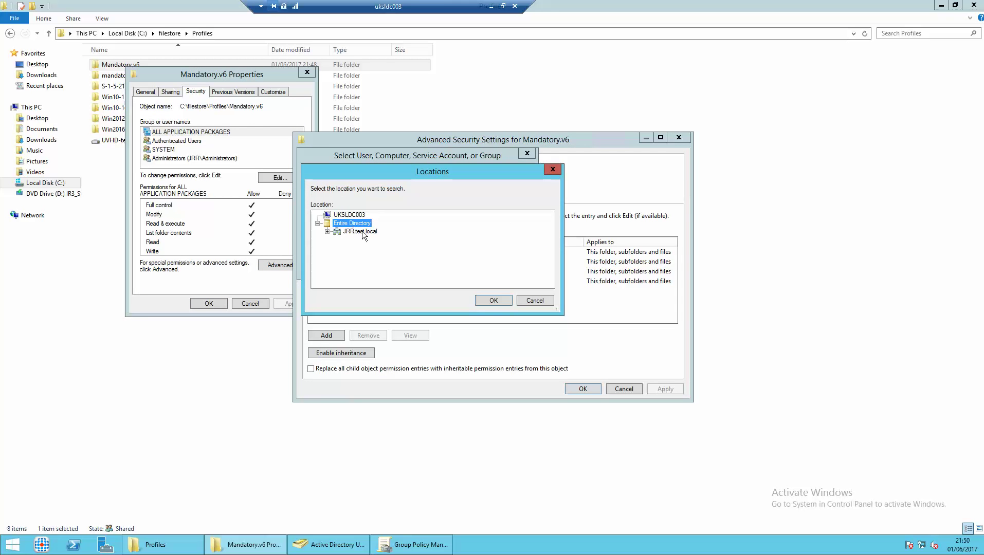
key(Up)
key(Up)
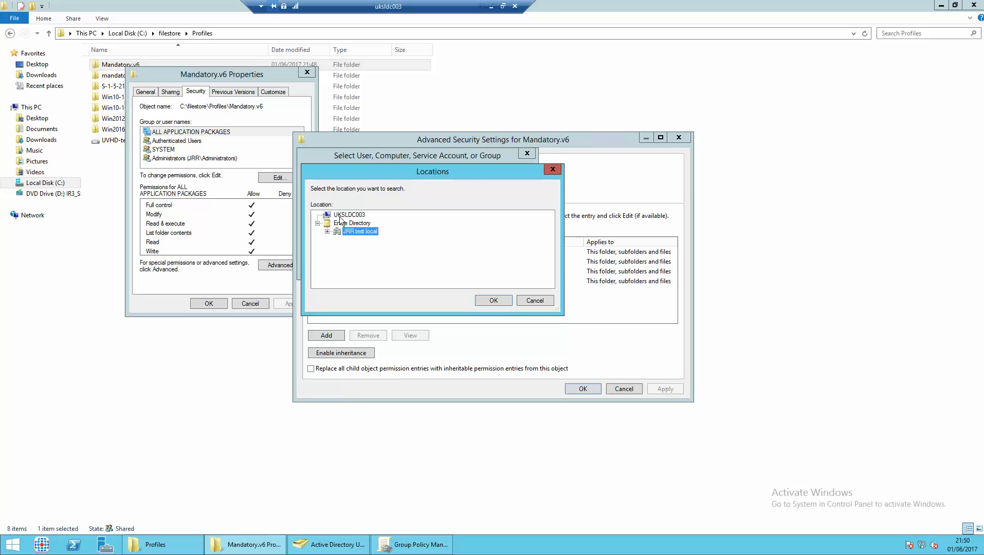
click(487, 299)
text(administrators)
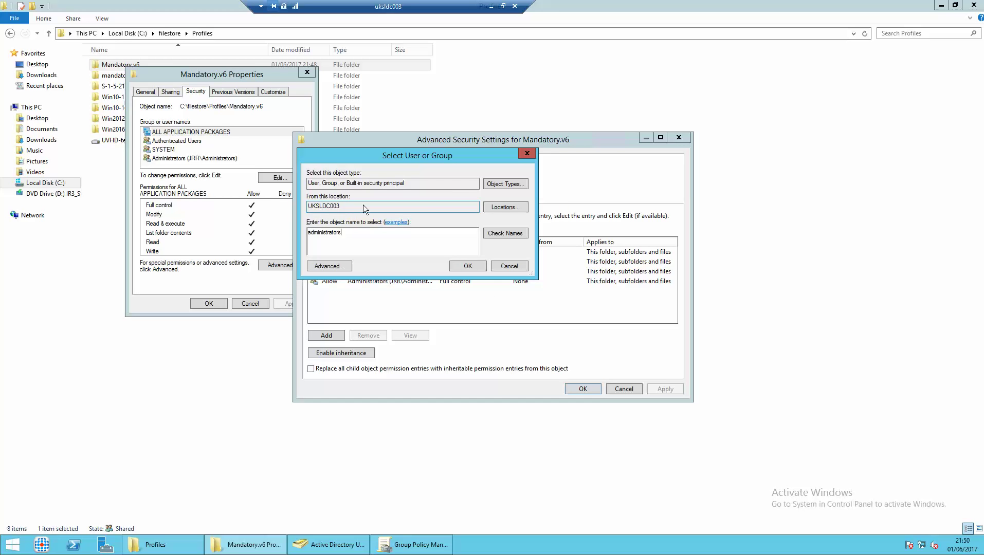
key(Return)
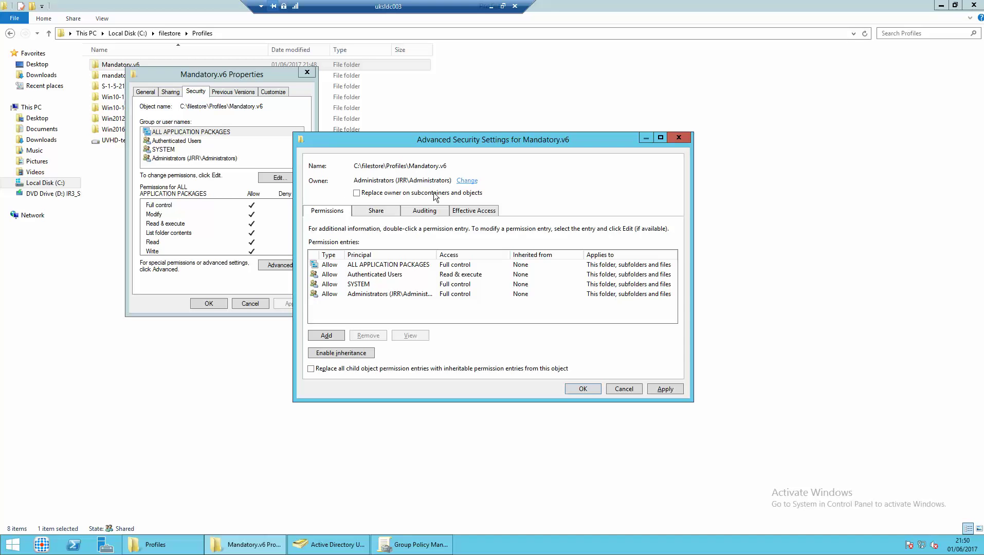
click(357, 194)
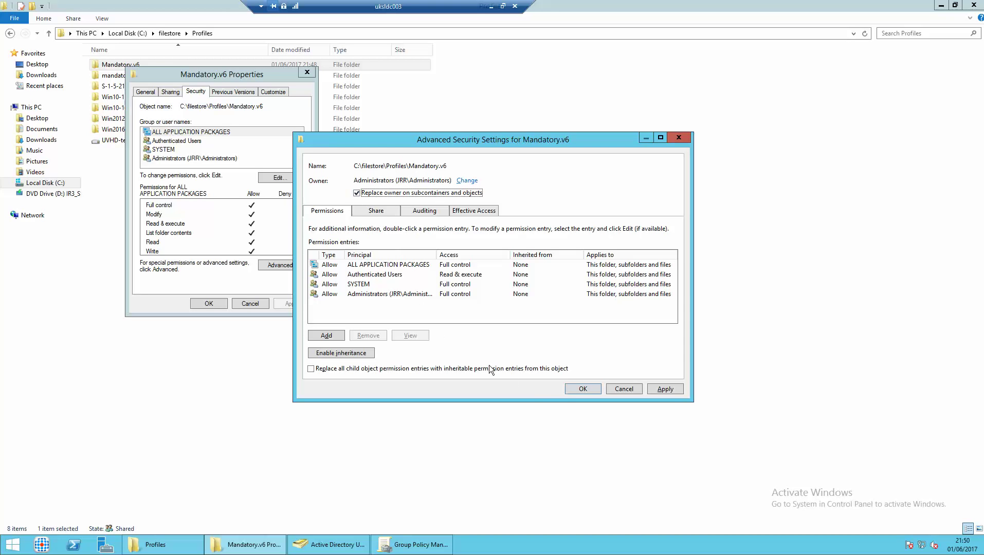
click(569, 389)
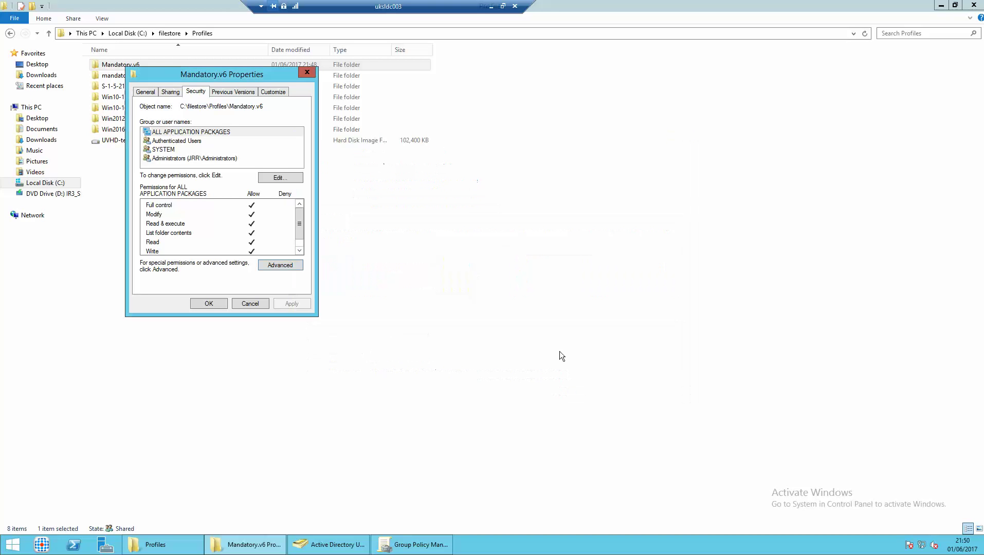
Close the Mandatory.v6 properties, open the folder and select ntuser.dat.
click(222, 302)
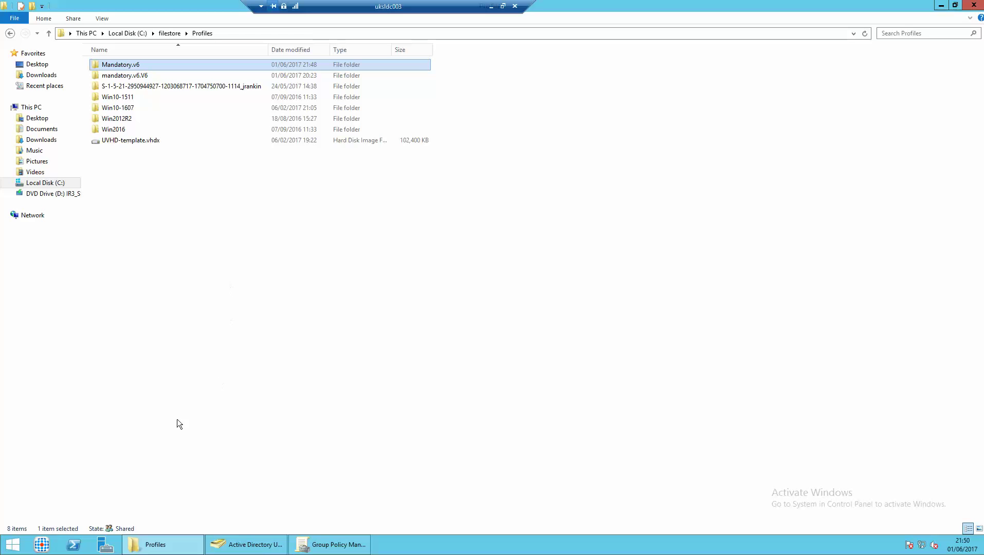
double_click(119, 64)
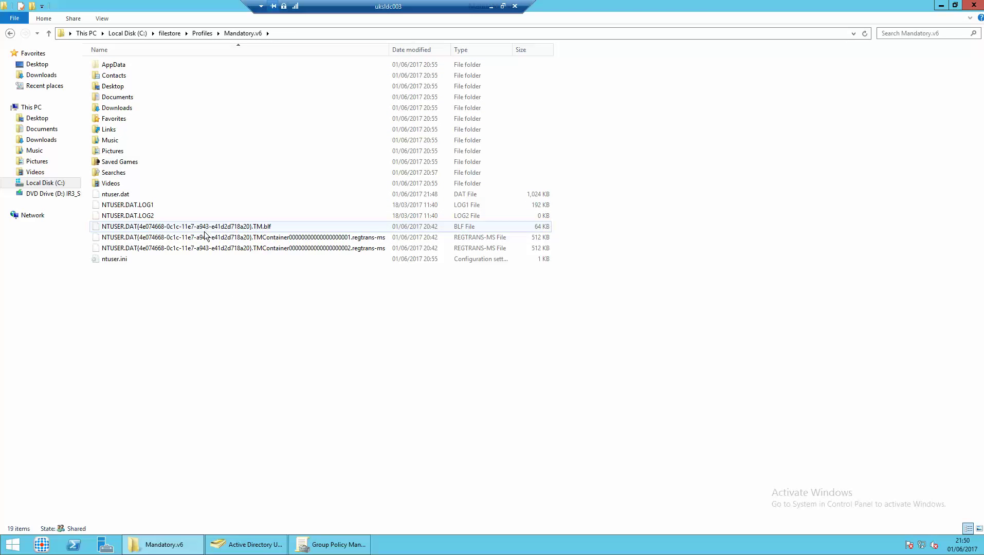
click(109, 195)
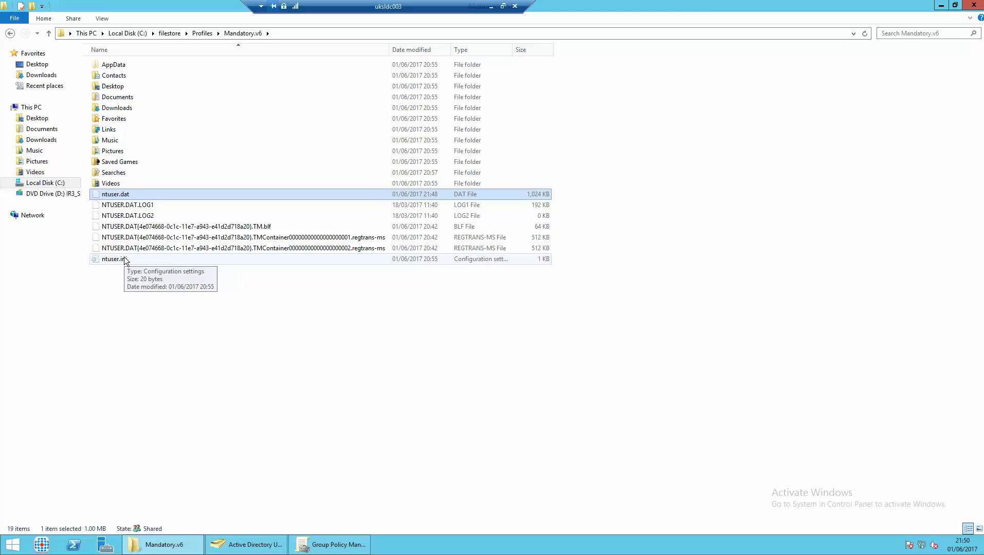
Launch Registry Editor by running regedit from the Run prompt.
right_click(11, 544)
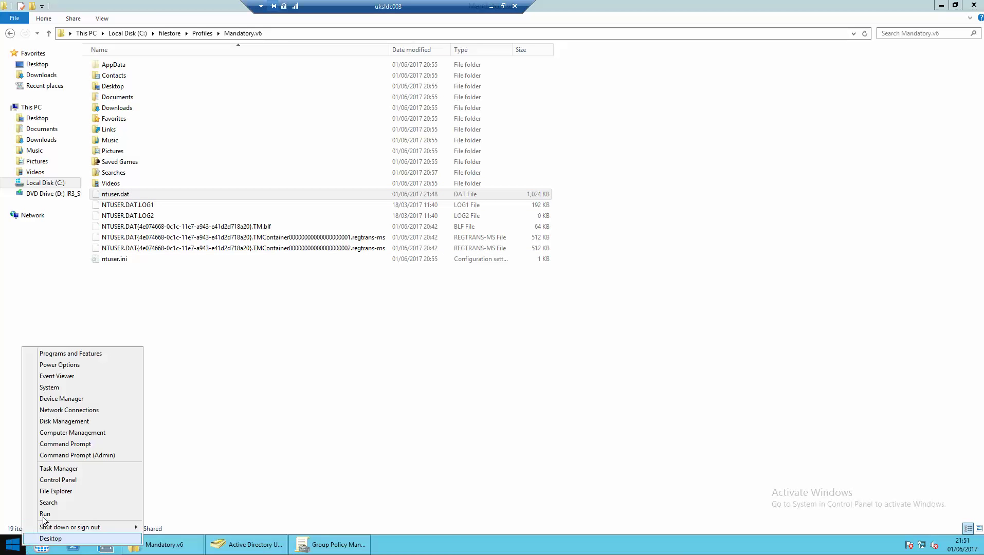
click(42, 513)
key(Return)
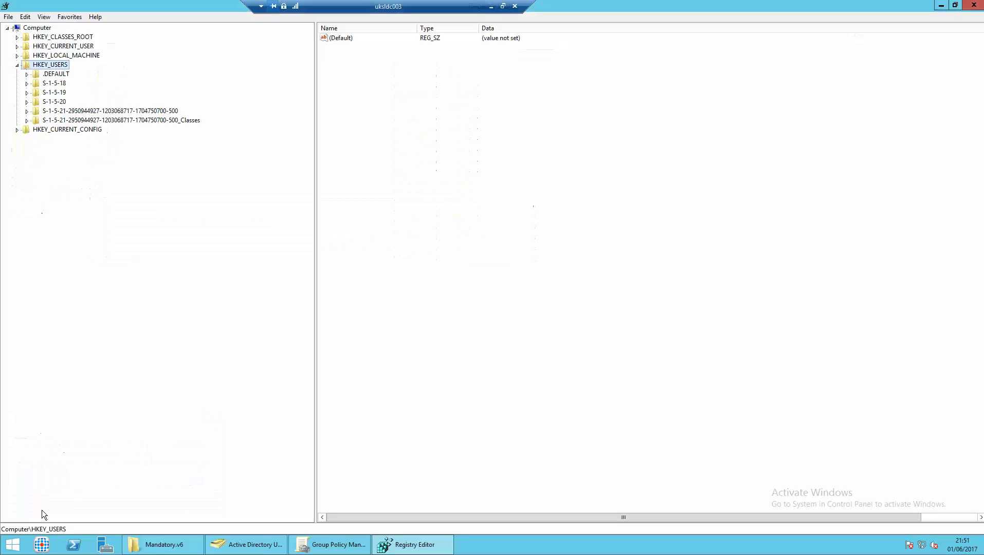
Load Mandatory.v6's ntuser.dat into HKEY_USERS under the key name 'Mandatory'.
click(7, 19)
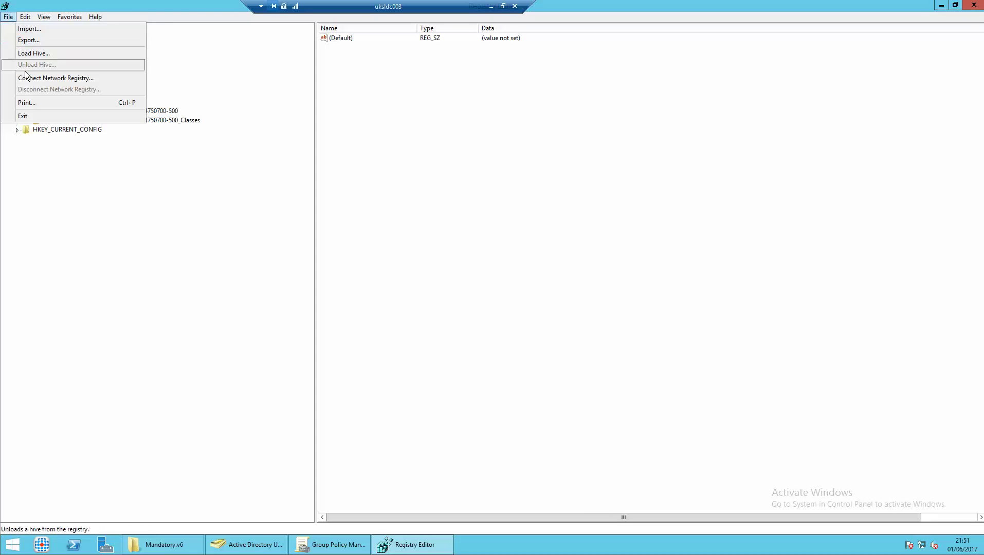
click(28, 53)
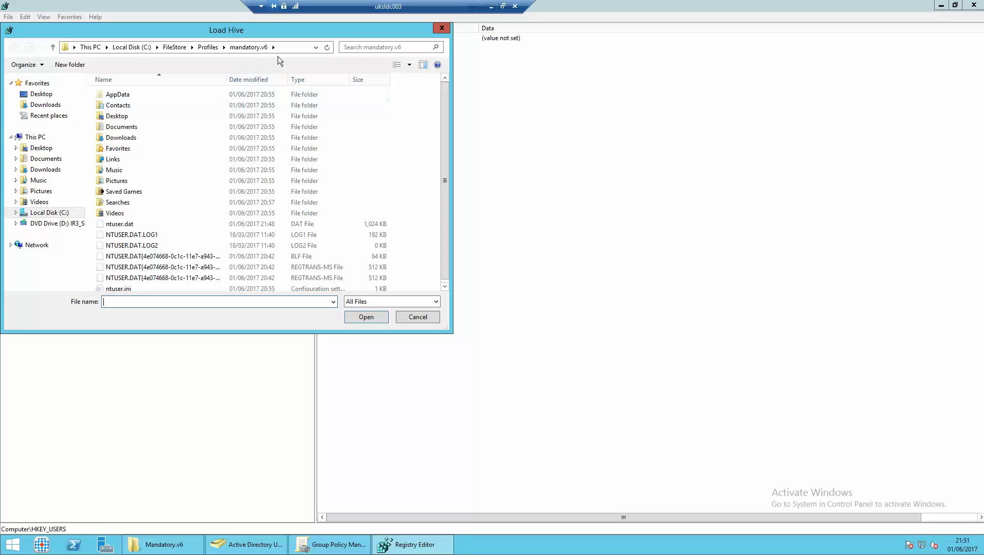
click(285, 48)
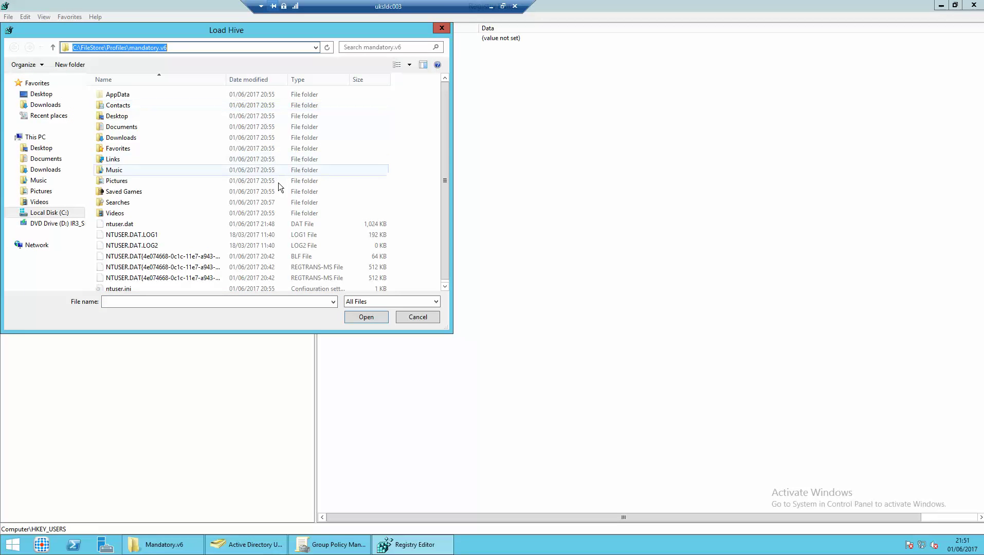
click(125, 225)
click(366, 317)
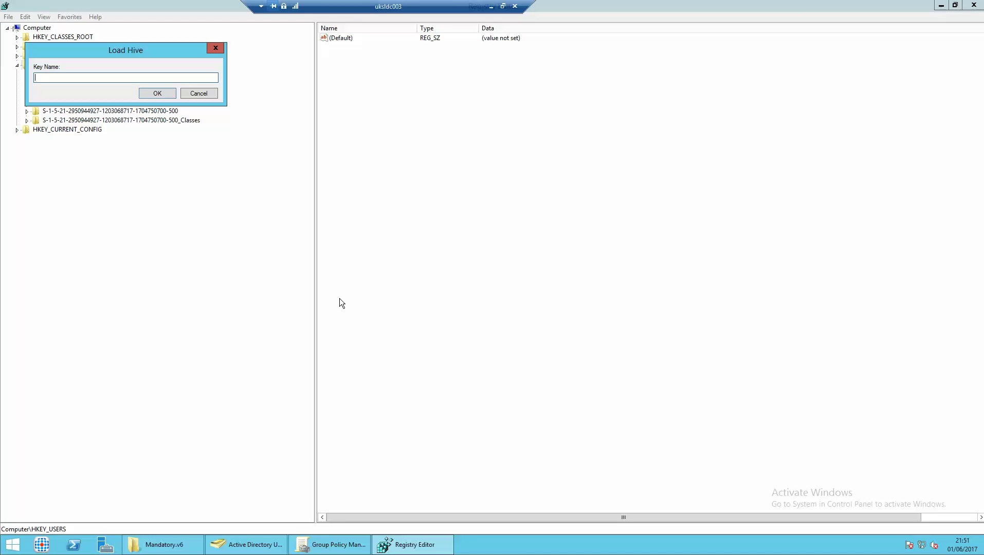
text(Mandatory)
key(Return)
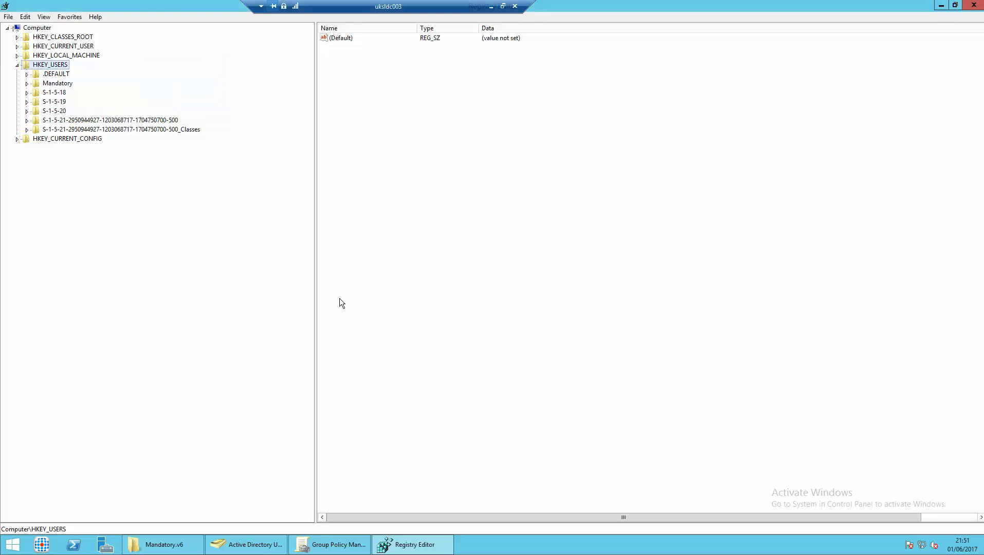
Open the Mandatory key's permissions and review the SYSTEM and Administrators entries.
click(56, 84)
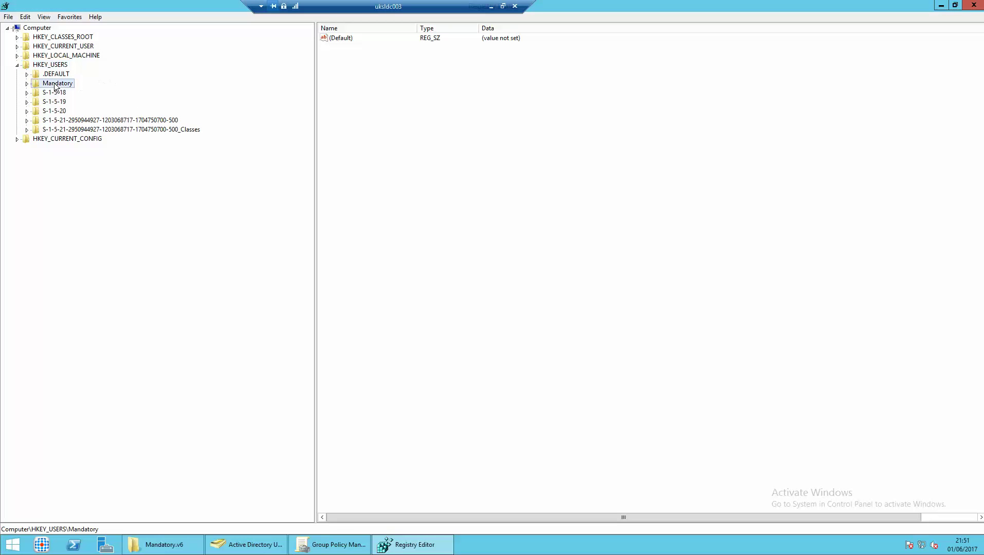
click(28, 83)
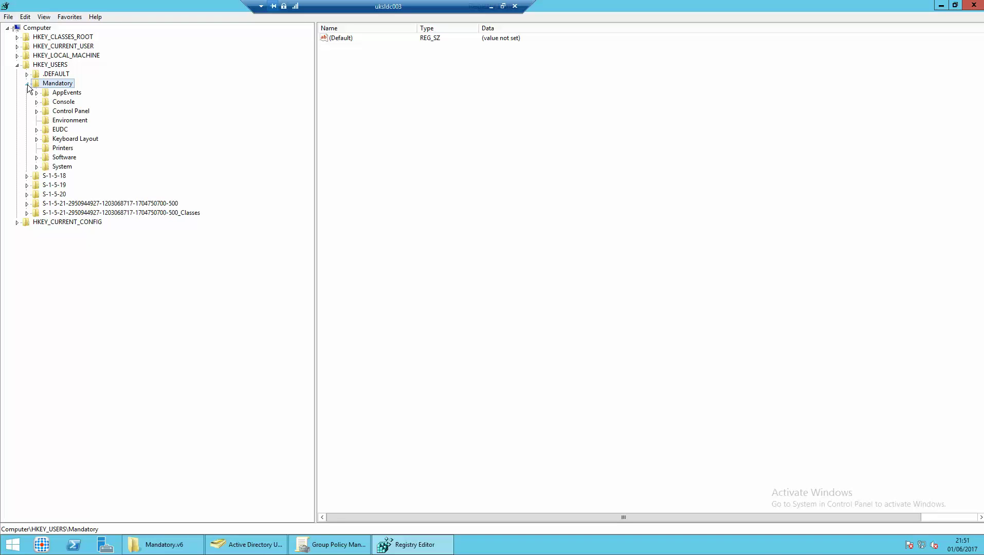
right_click(54, 83)
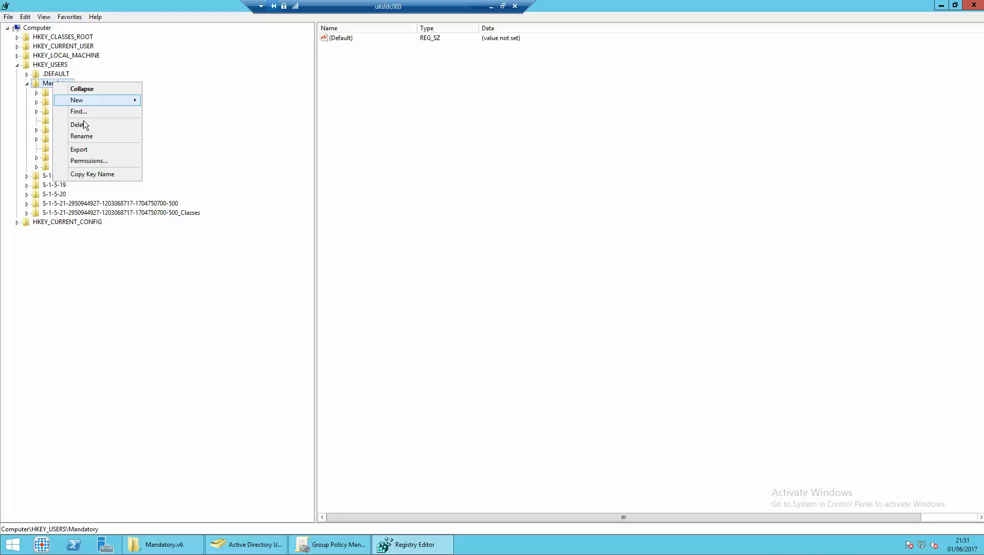
click(85, 160)
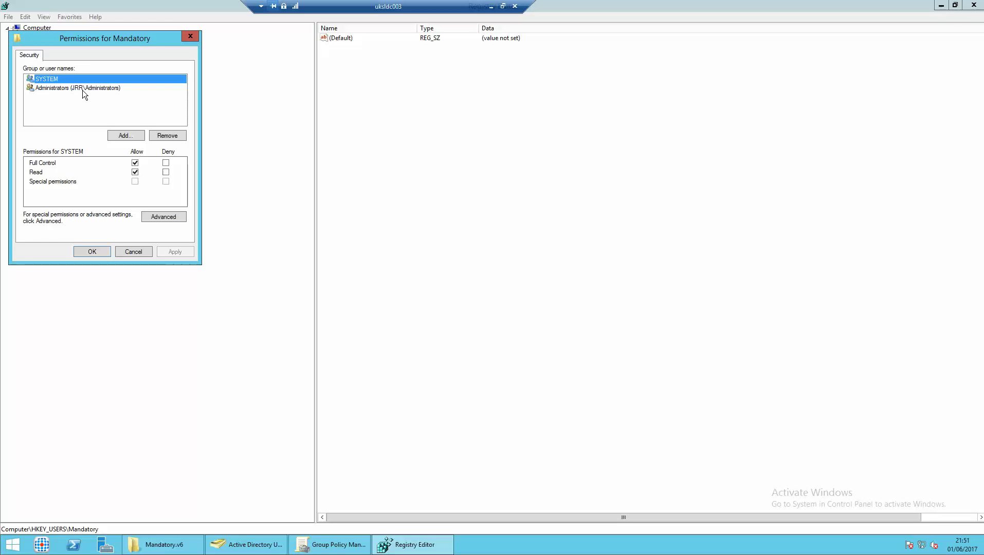
click(83, 89)
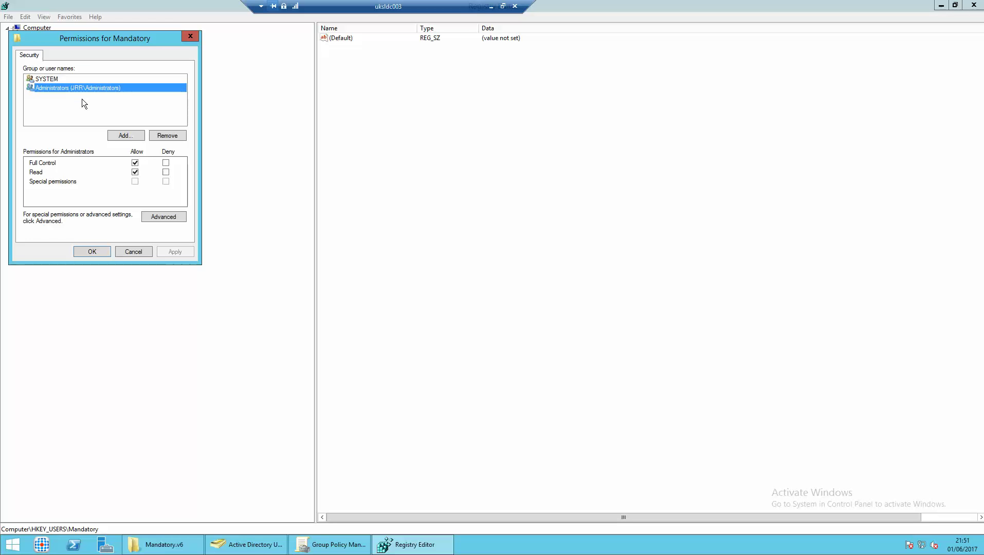
click(78, 80)
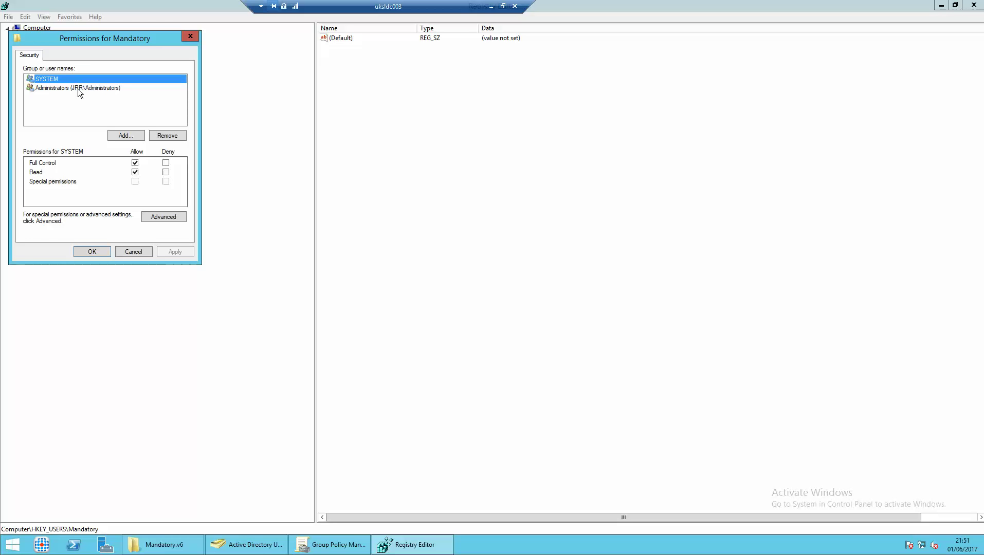
click(78, 88)
Add Authenticated Users to the Mandatory key's permissions.
click(118, 136)
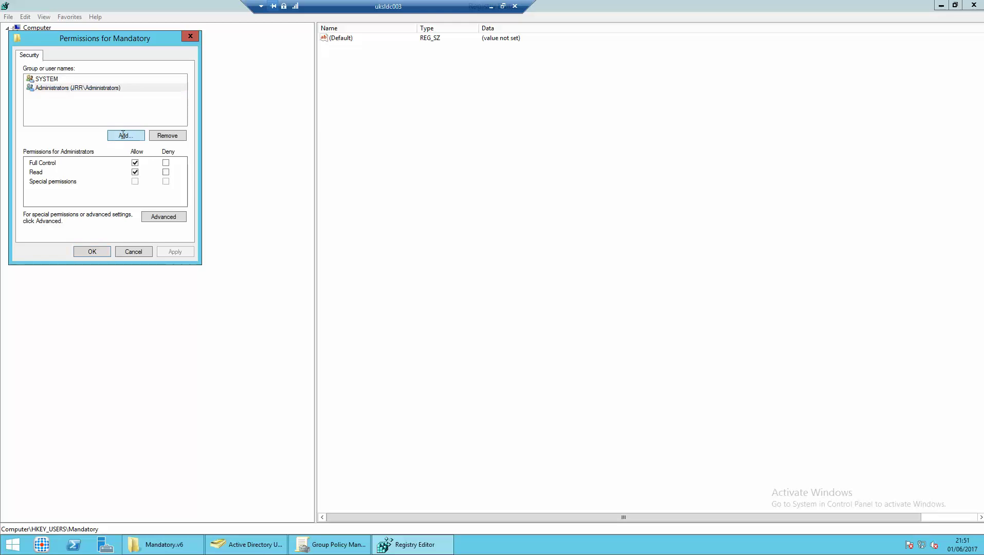
text(auth)
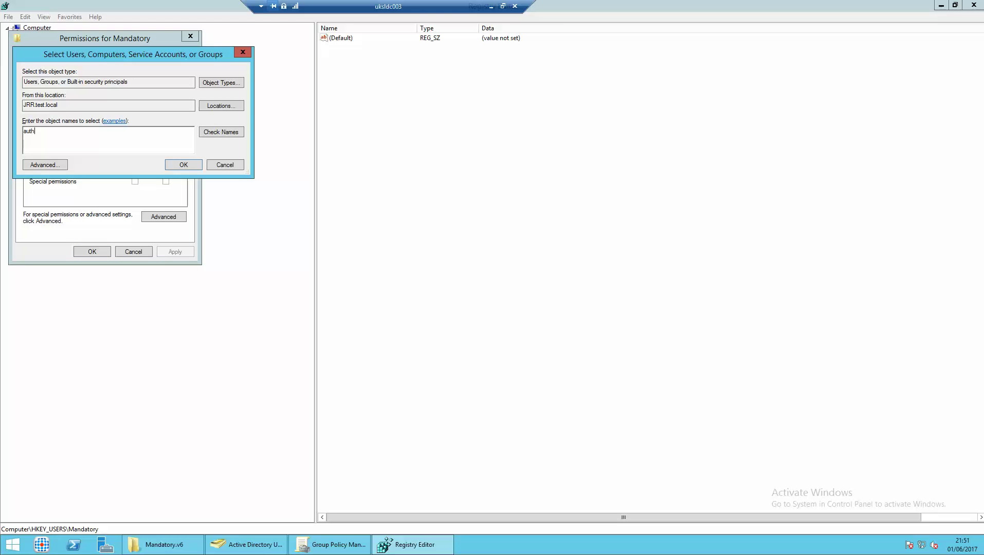
key(alt+c)
click(188, 165)
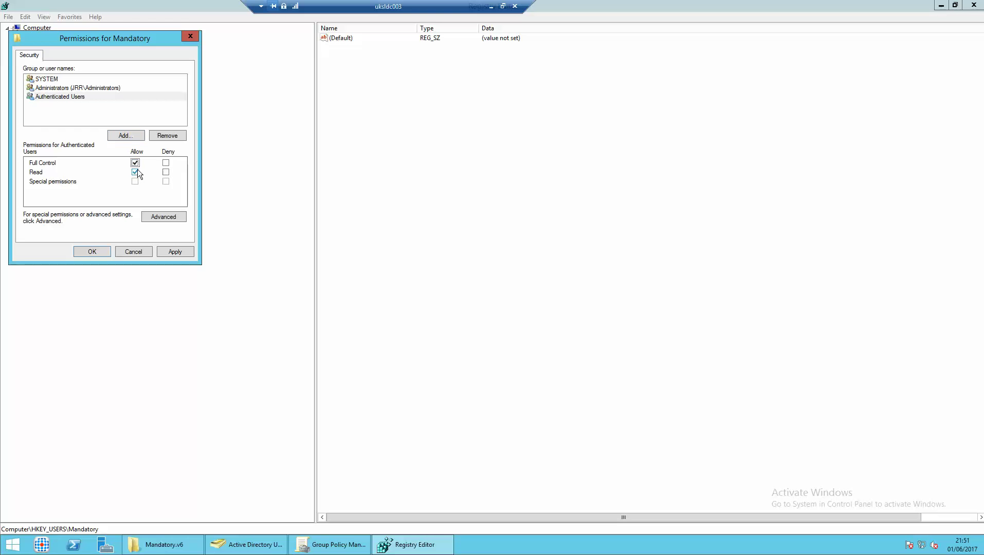
Add ALL APPLICATION PACKAGES from location UKSLDC003 and apply the permissions.
click(125, 136)
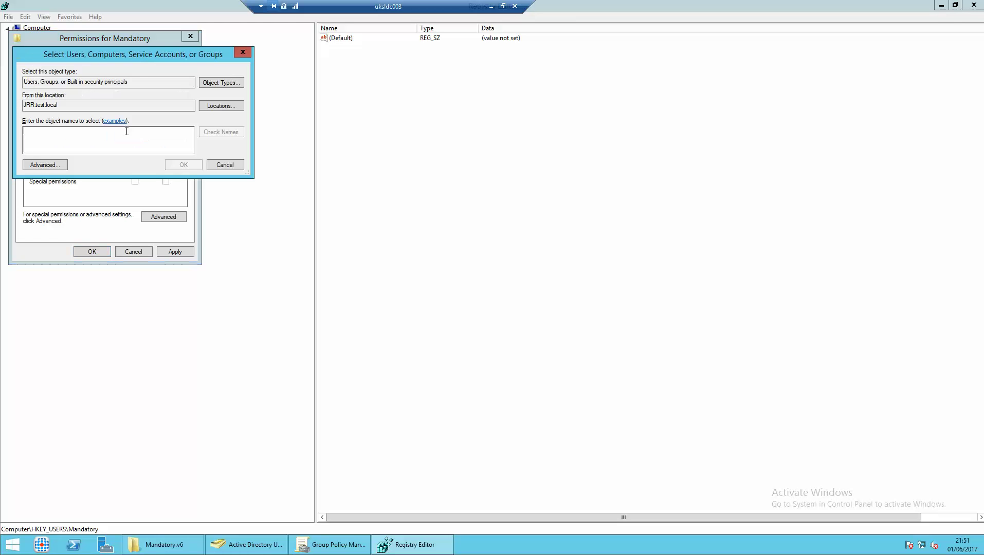
click(226, 106)
click(65, 115)
click(200, 200)
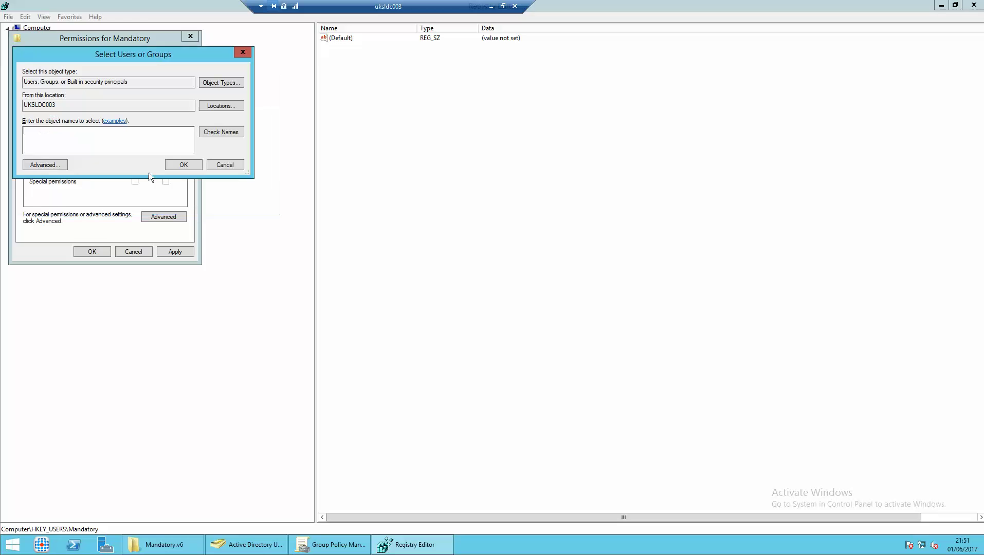
text(all apo)
key(BackSpace)
text(p)
key(ctrl+k)
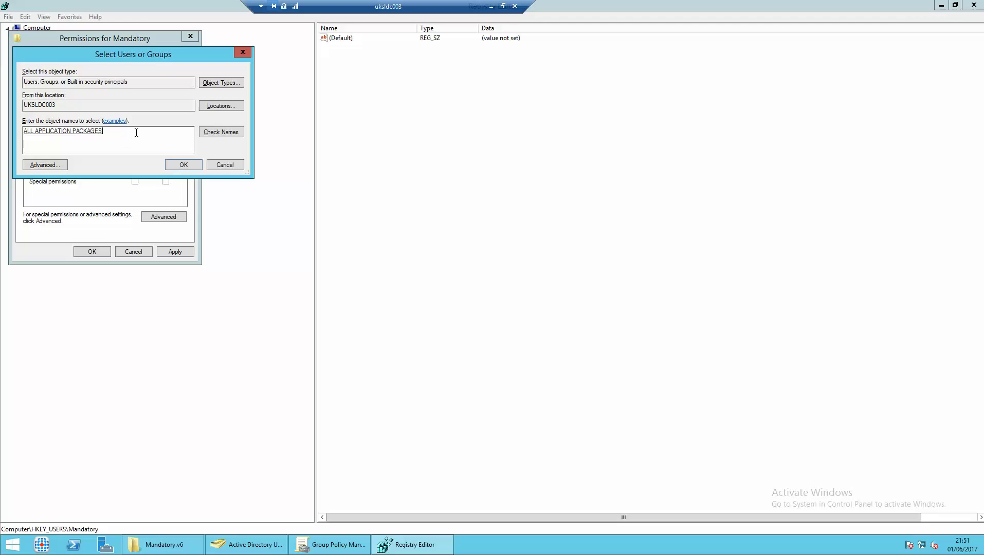
click(180, 165)
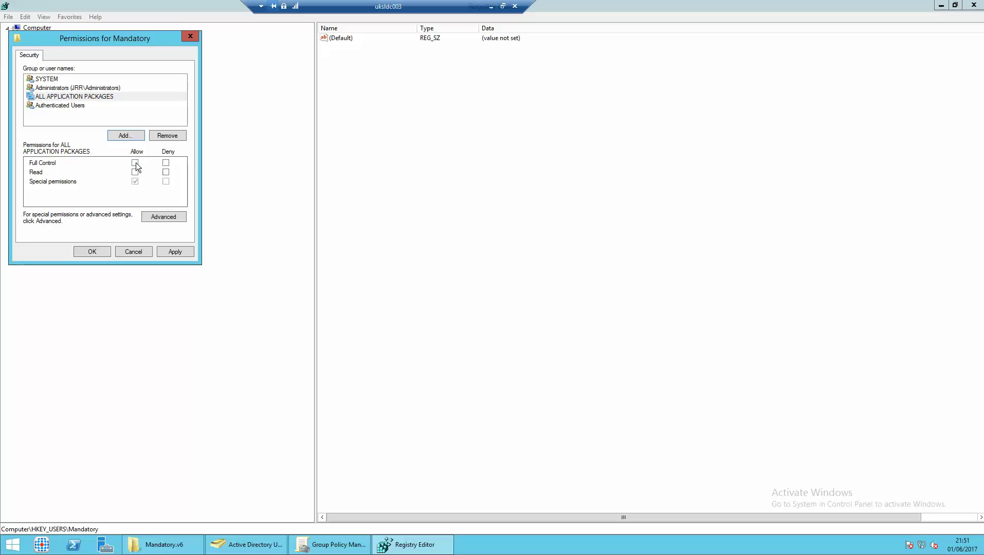
click(164, 250)
Replace permissions on all Mandatory subkeys, dismiss the security error, and close the dialogs.
click(157, 219)
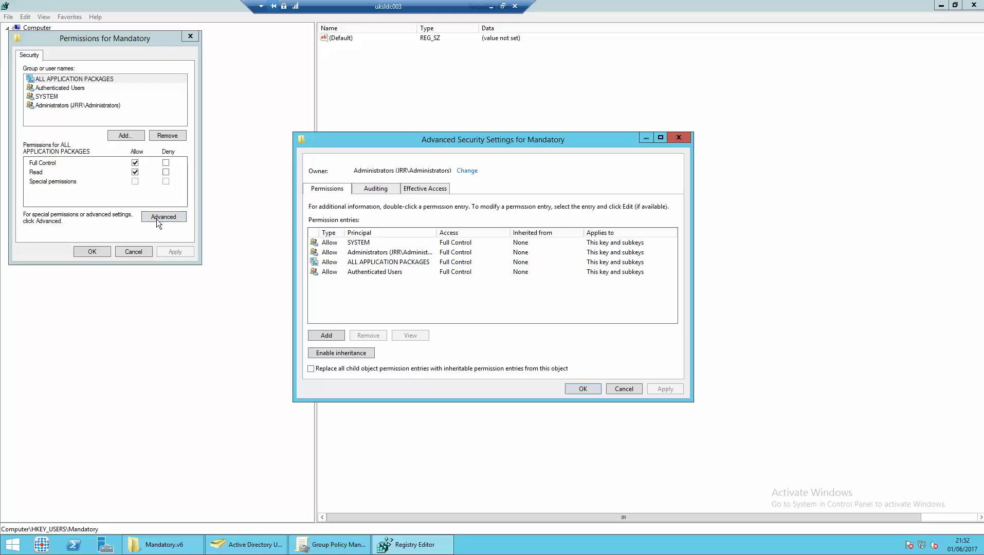
click(360, 368)
click(587, 390)
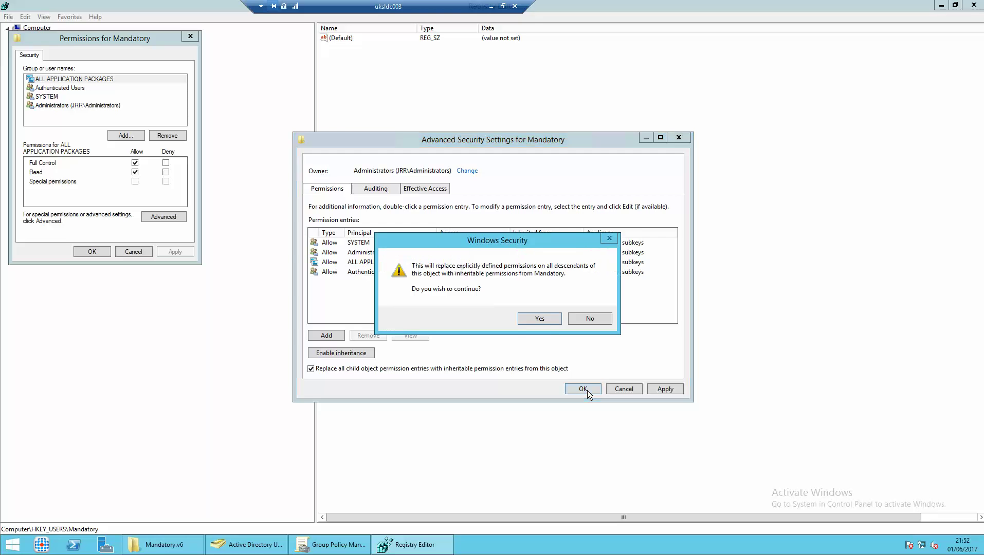
click(539, 319)
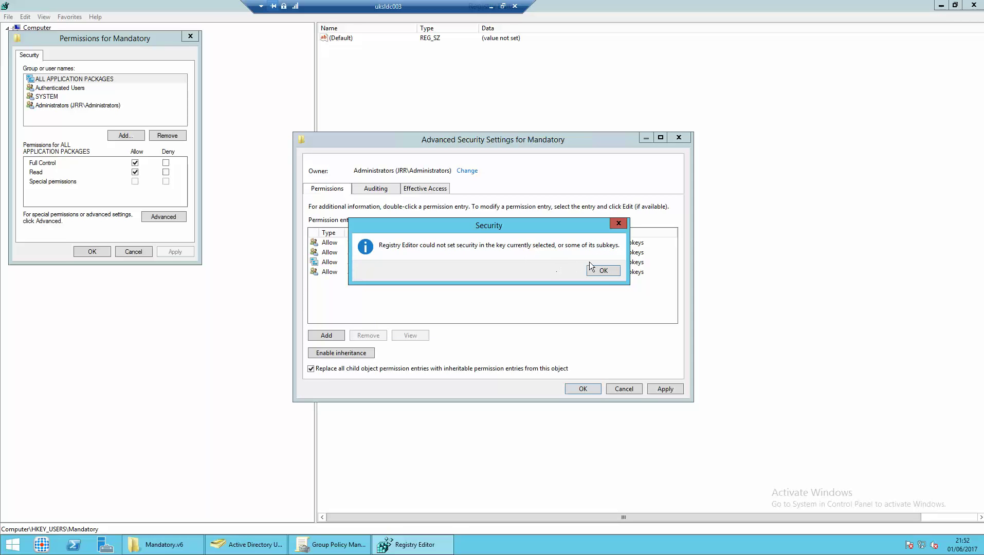
click(603, 271)
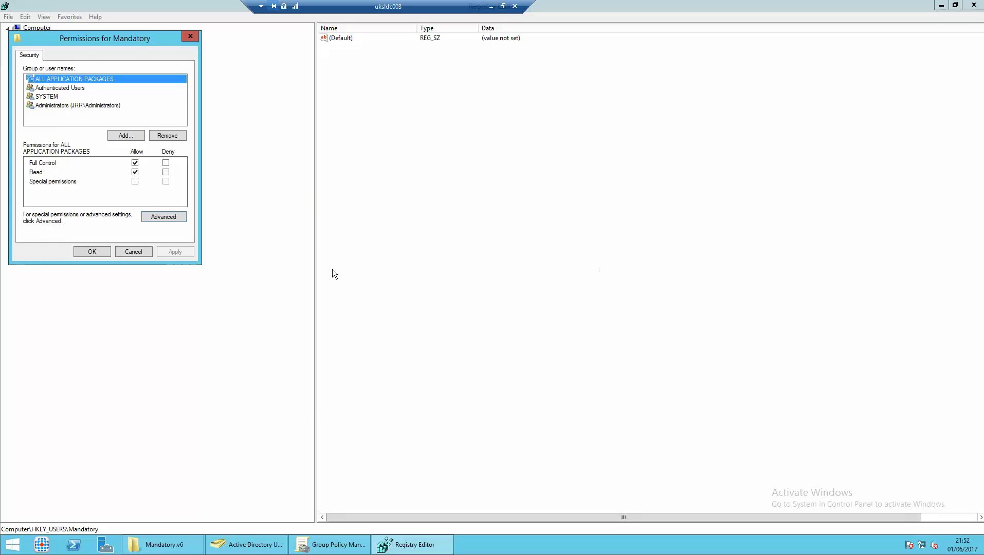
click(100, 253)
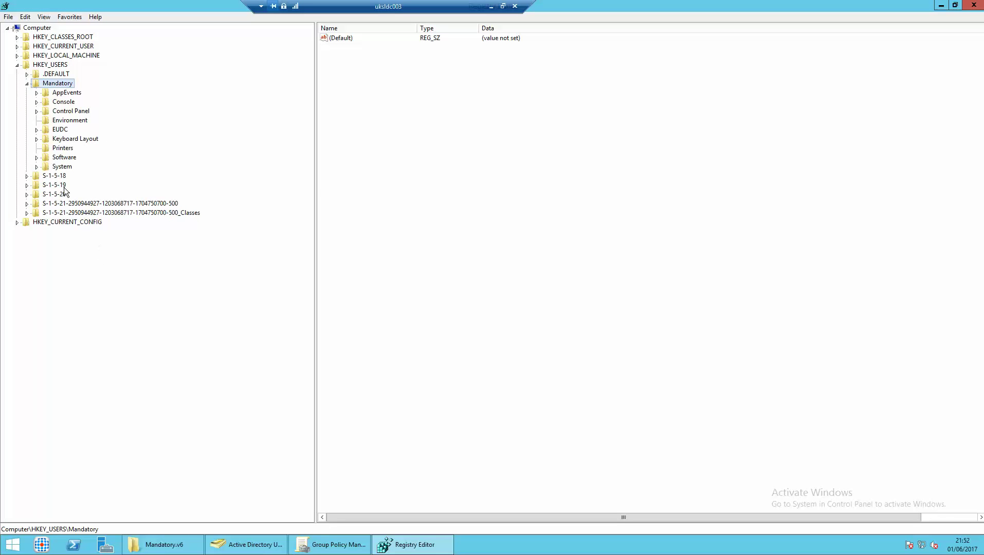
Create a new subkey named #Mandatory under the Mandatory key and refresh the tree.
right_click(57, 84)
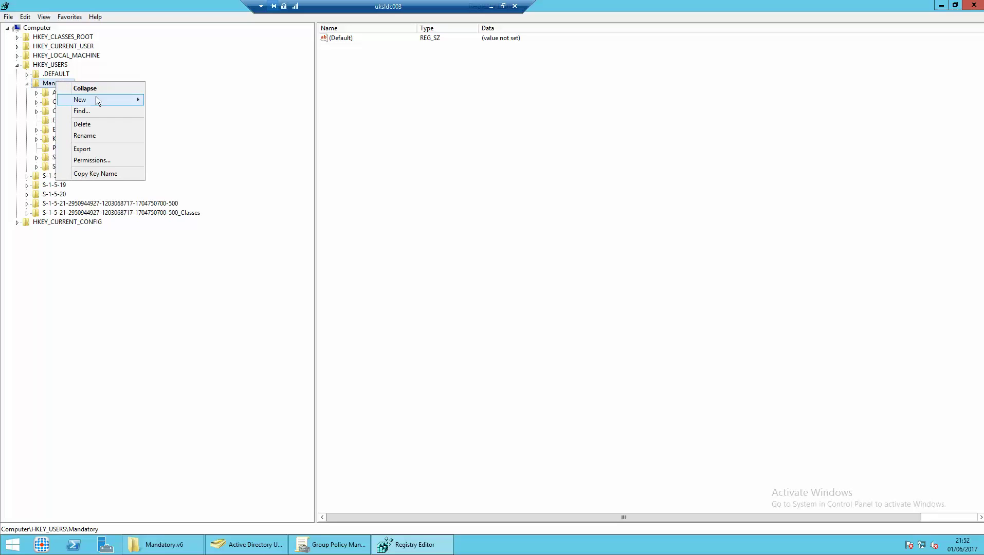
mouse_move(95, 97)
click(176, 101)
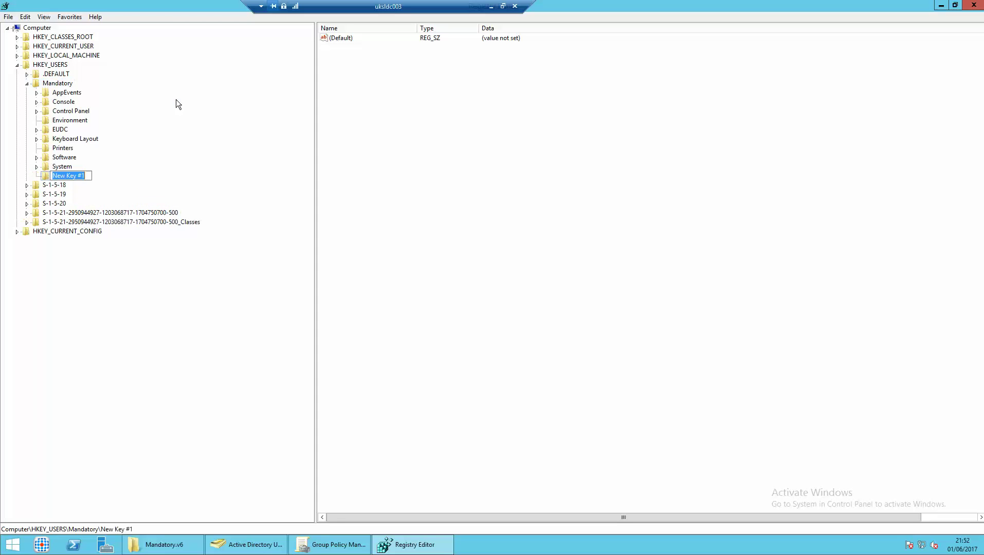
text(#Mandatory)
key(Return)
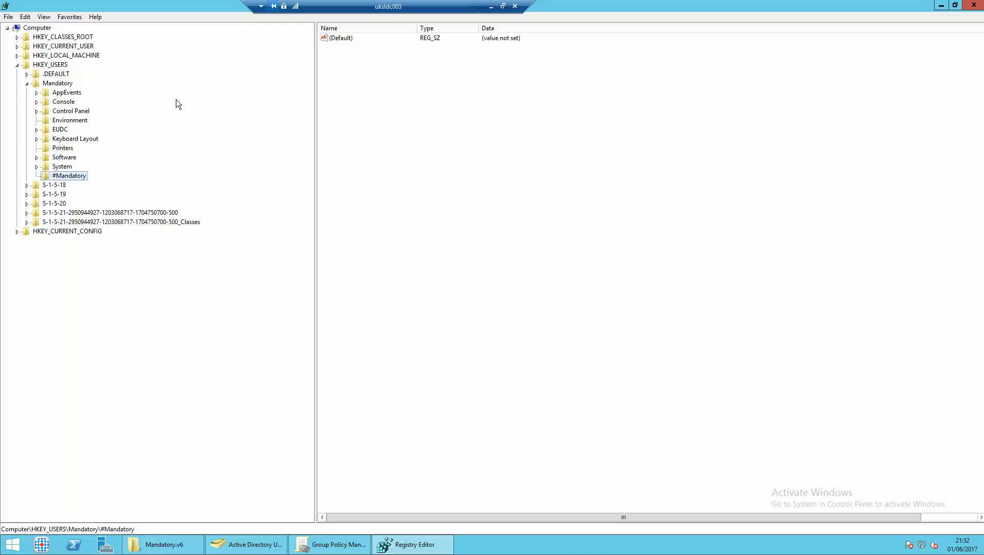
key(F5)
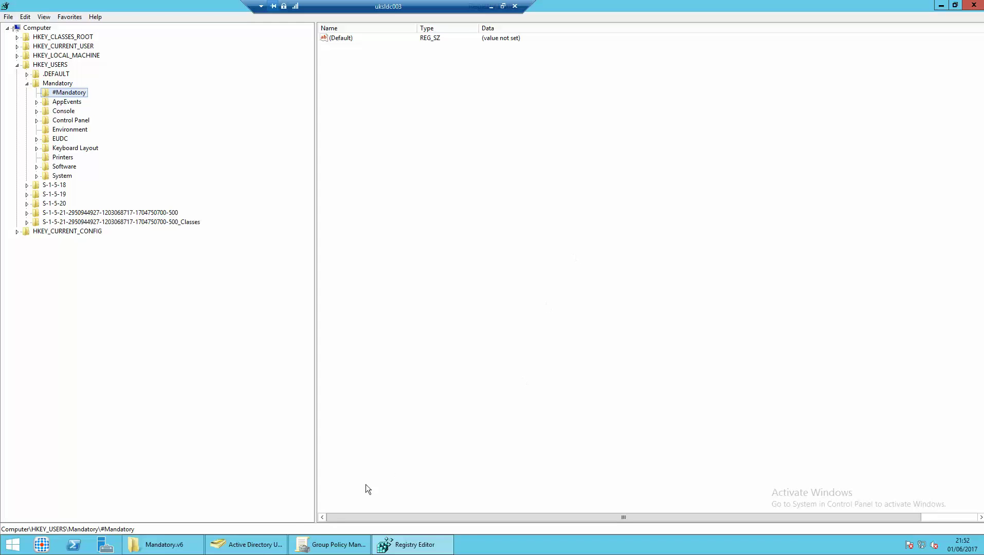
click(174, 542)
Create an empty mandatoryv6.txt file in the Mandatory.v6 folder, then minimize Explorer.
right_click(173, 296)
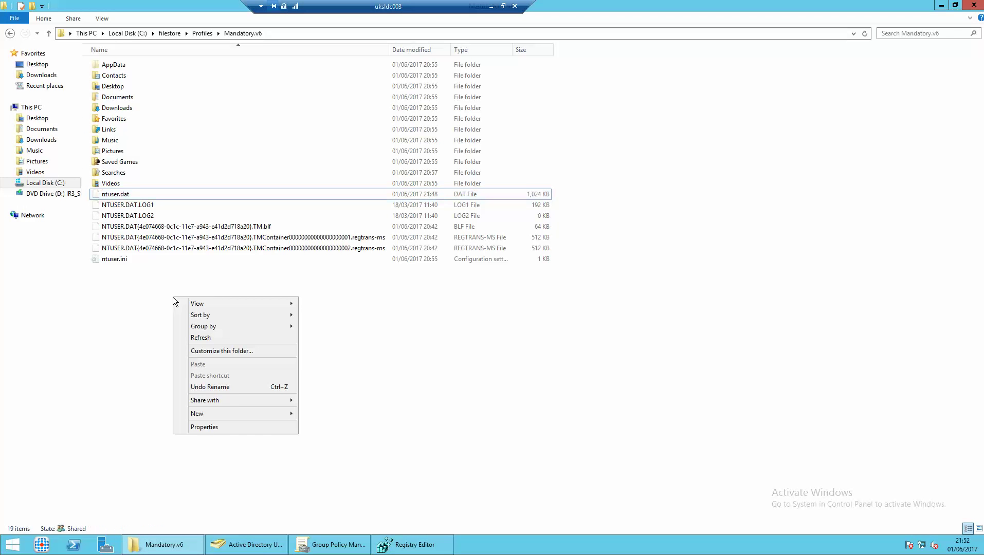
mouse_move(237, 411)
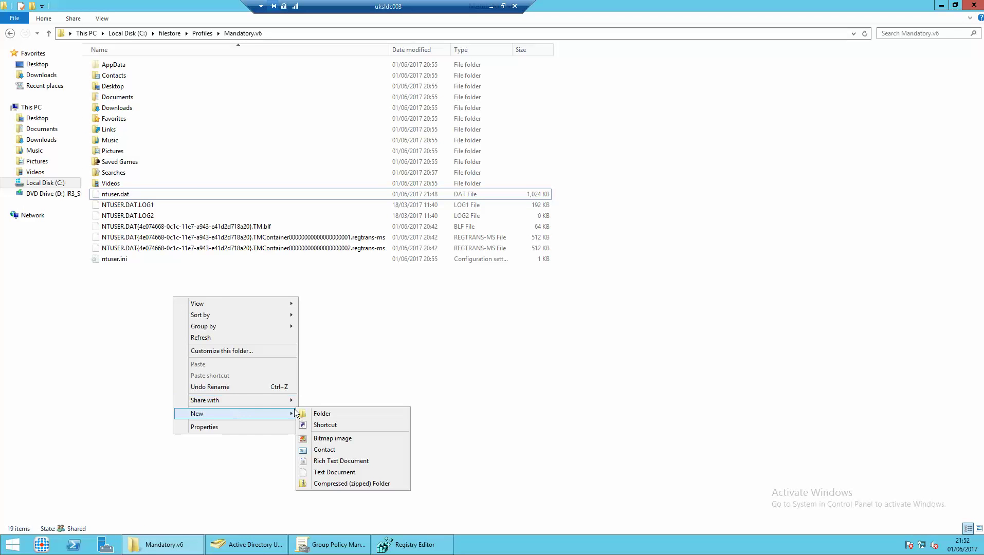
click(321, 468)
text(mandatoryv)
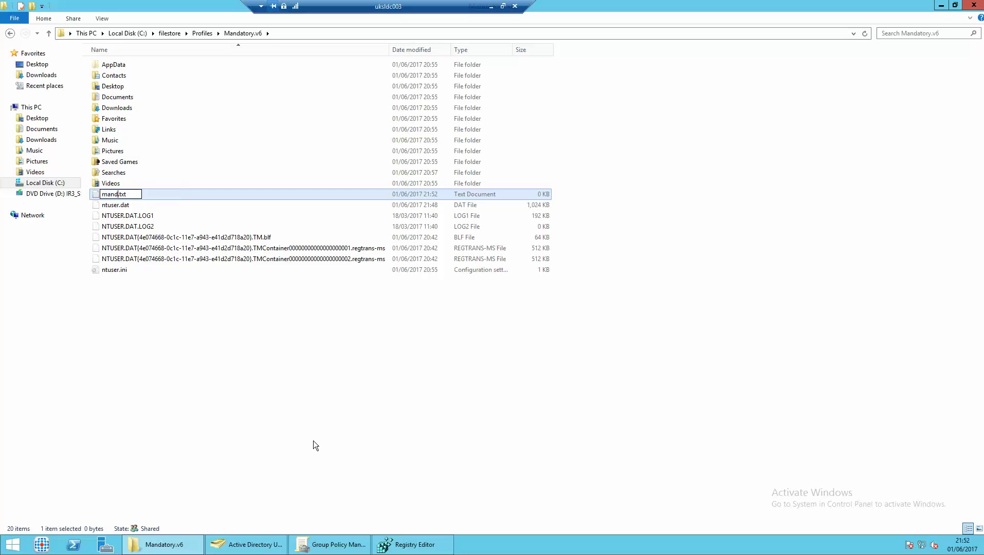
text(6)
key(Return)
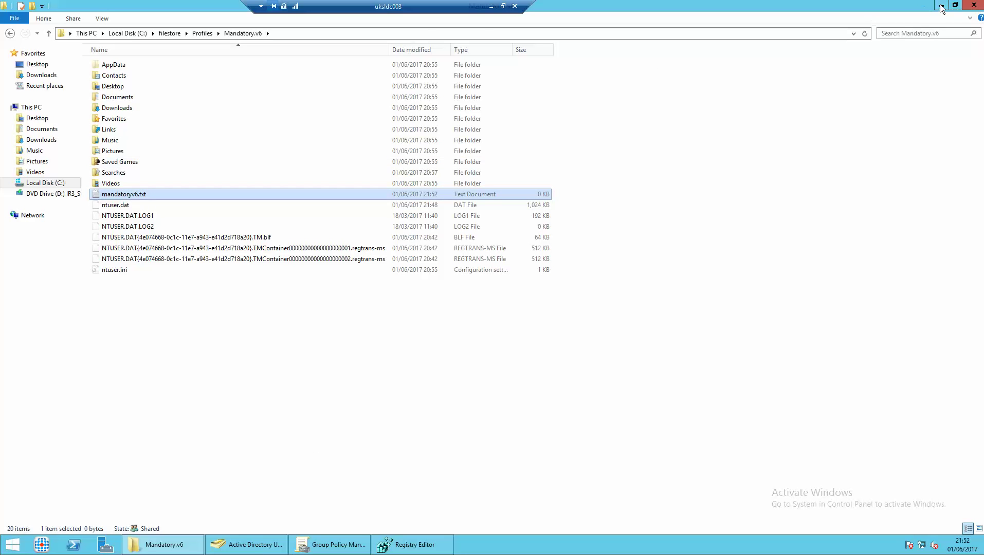
click(940, 6)
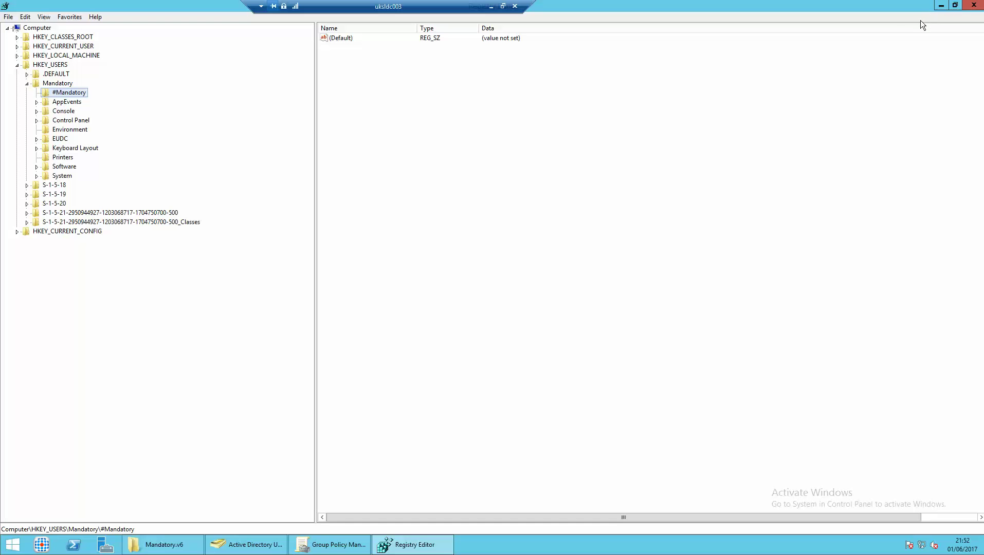
Search the Mandatory hive for 'administrator', reaching the Environment key's OneDrive value.
click(54, 84)
right_click(53, 85)
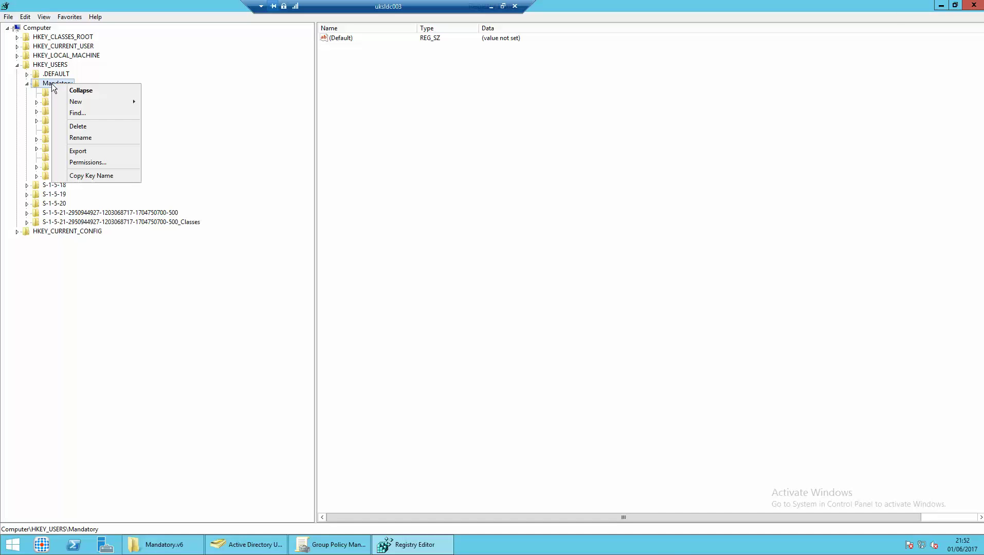
click(97, 115)
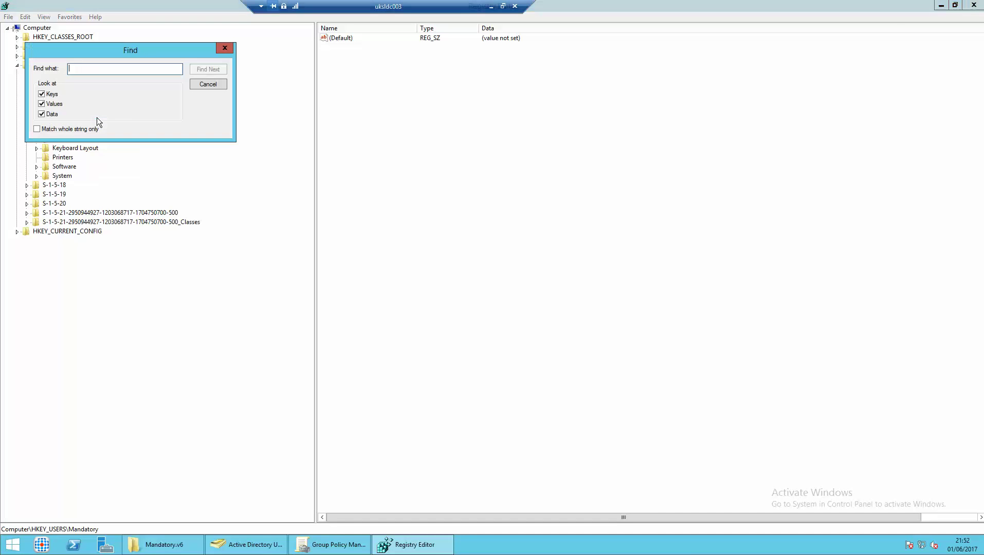
text(adminis)
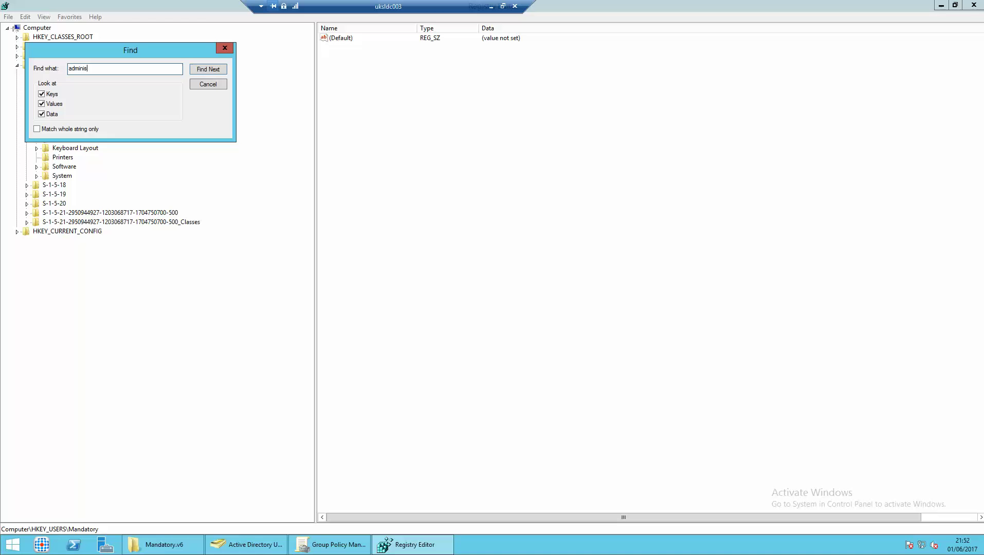
text(trator)
key(Return)
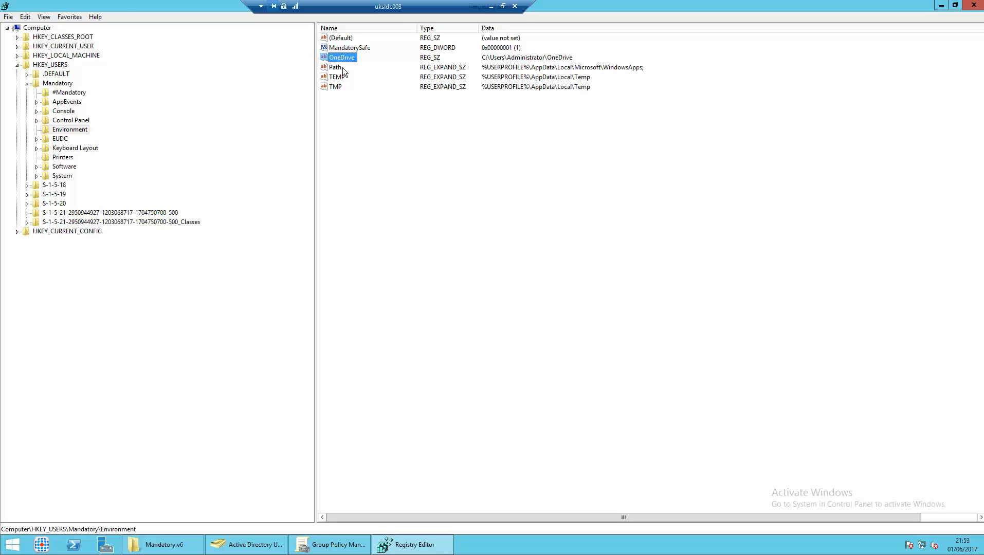
Delete the Administrator-path OneDrive, LogFileFolder and CurrentVersionPath values.
key(Delete)
key(Return)
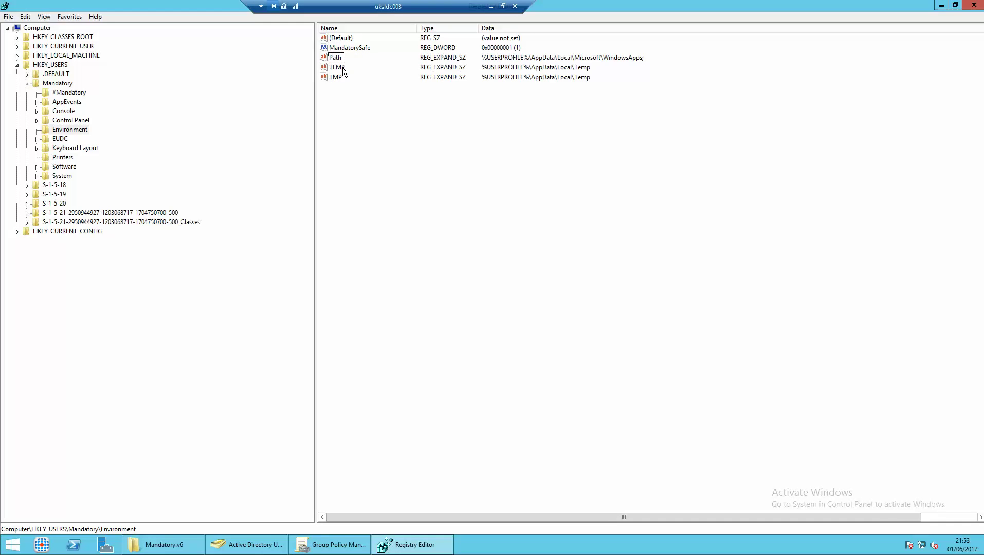
key(F3)
key(Delete)
key(Return)
key(F3)
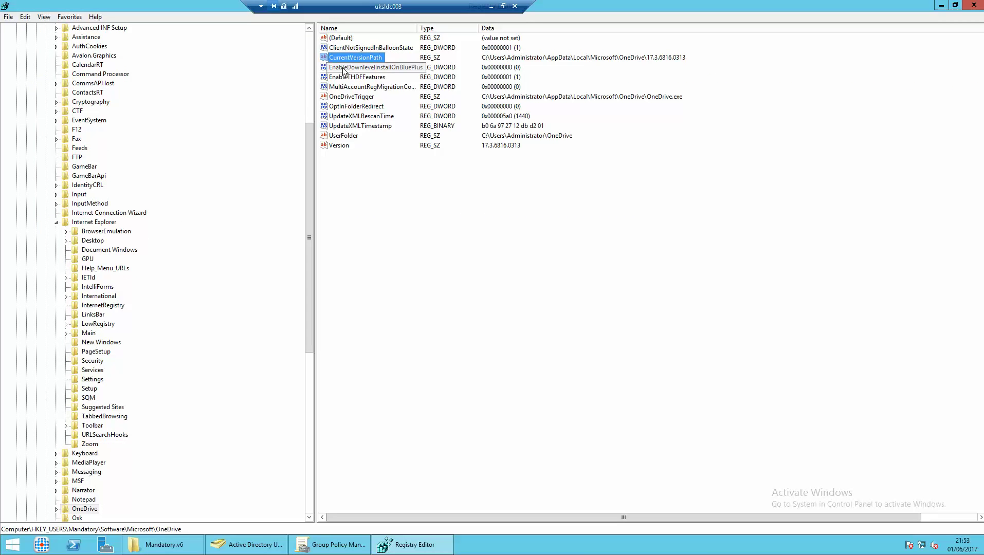
key(Delete)
key(Return)
Delete the InstallPath and InstallPaths values pointing to the Administrator profile.
key(F3)
key(F3)
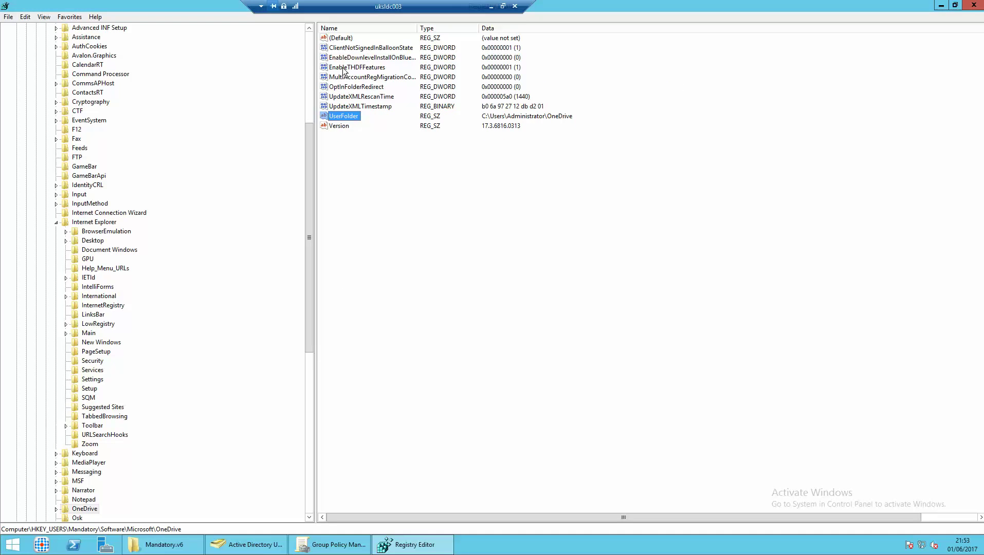
key(F3)
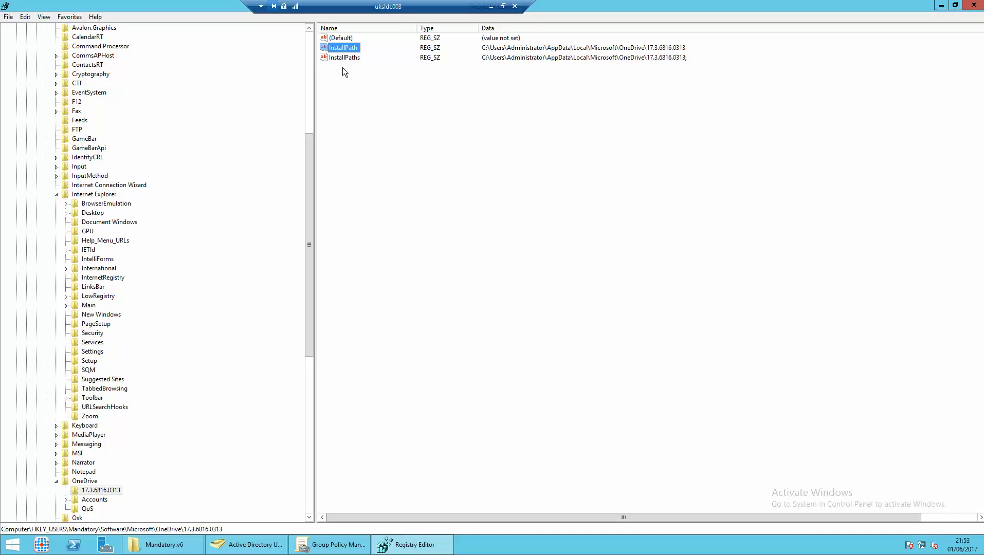
key(ctrl+a)
key(Up)
key(Down)
key(Delete)
key(Return)
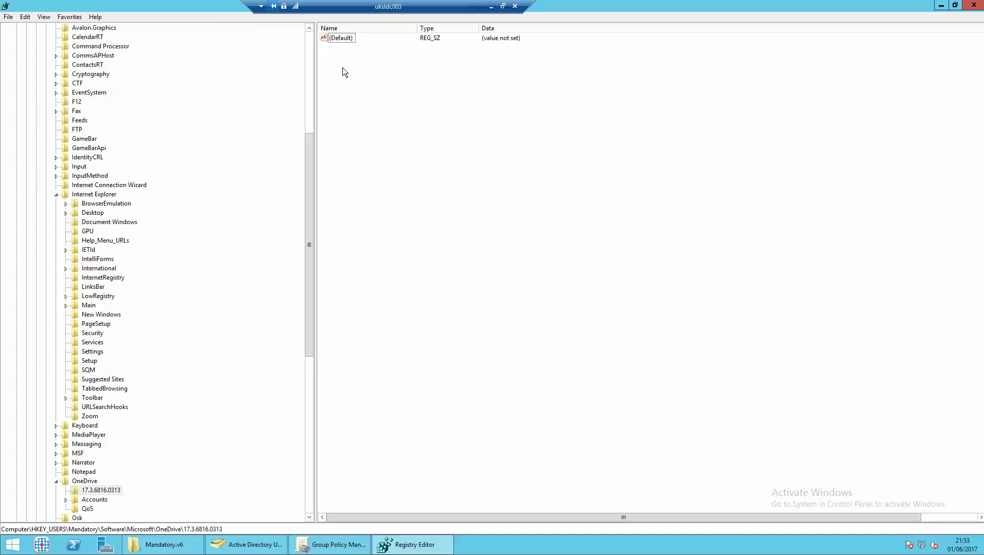
Delete the StagingPath value and the Administrator folder paths under Shell Folders.
key(Down)
key(Right)
key(Right)
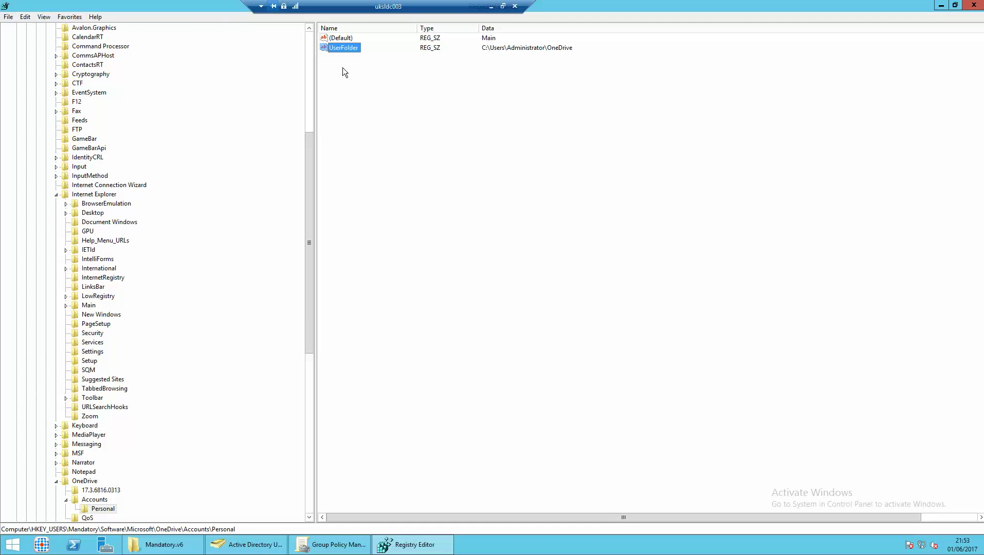
key(F3)
key(Delete)
key(Return)
key(F3)
shift+click(343, 67)
key(shift+Down)
key(shift+Down)
key(shift+Down)
key(shift+Down)
key(shift+Down)
key(shift+Down)
key(shift+Down)
key(shift+Down)
key(shift+Down)
key(shift+Down)
key(shift+Down)
key(shift+Down)
key(shift+Down)
key(shift+Down)
key(shift+Down)
key(shift+Down)
key(shift+Down)
key(shift+Down)
key(shift+Down)
key(shift+Down)
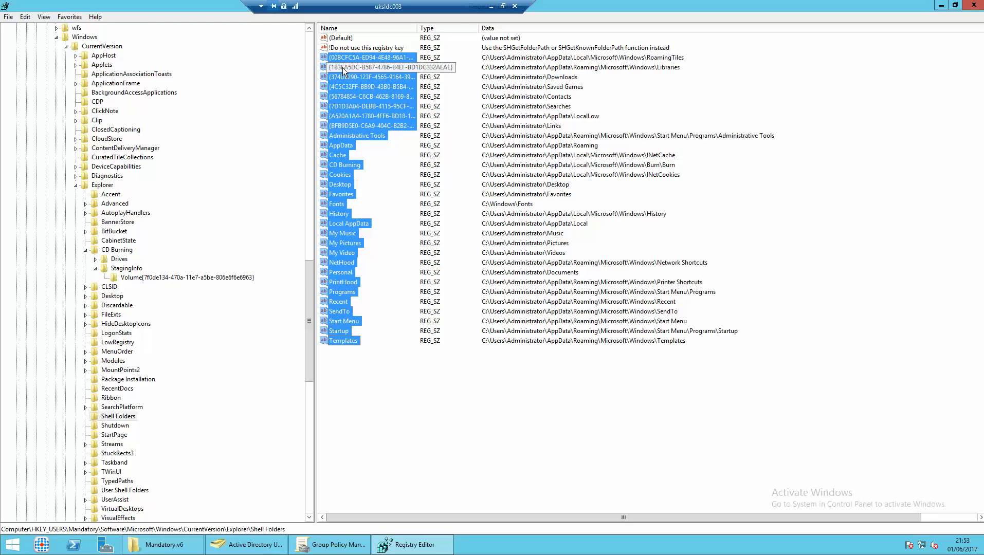
key(Delete)
key(Return)
Delete the CachePath, wpnidm and next matching Administrator values.
key(F3)
key(Delete)
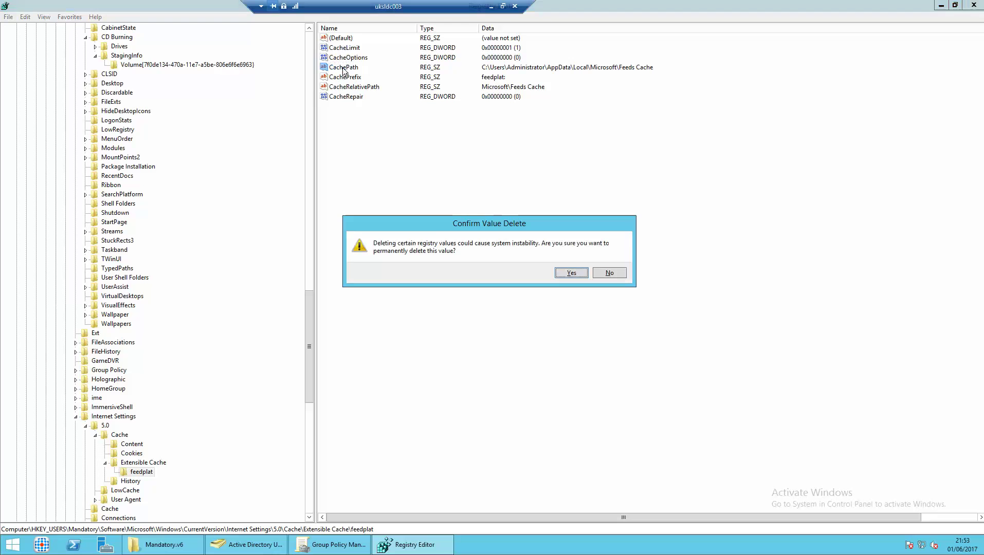
key(Return)
key(F3)
key(Delete)
key(Return)
key(F3)
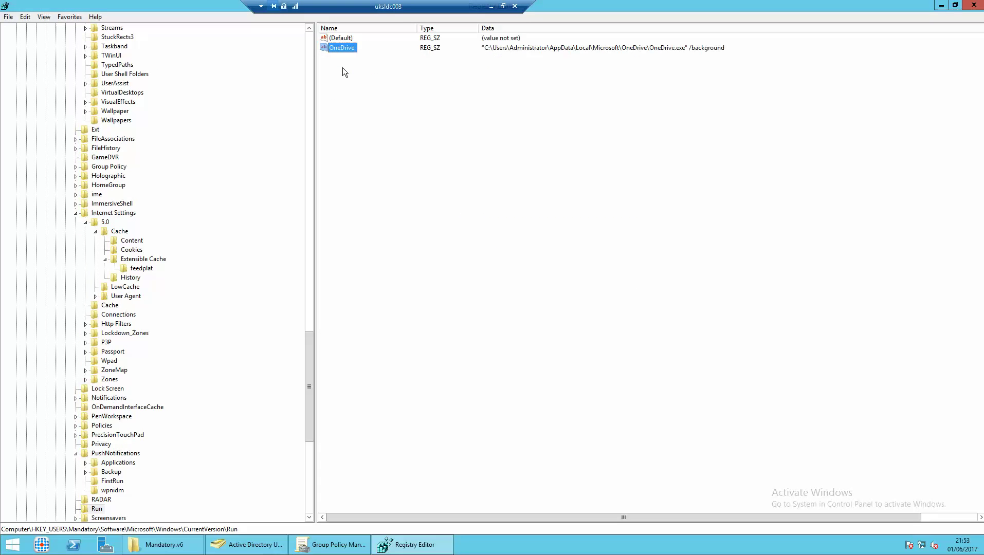
key(Delete)
key(Return)
Delete the CurrentConstraintIndexCabPath and LatestConstraintIndexFolder Cortana index values.
key(F3)
key(Delete)
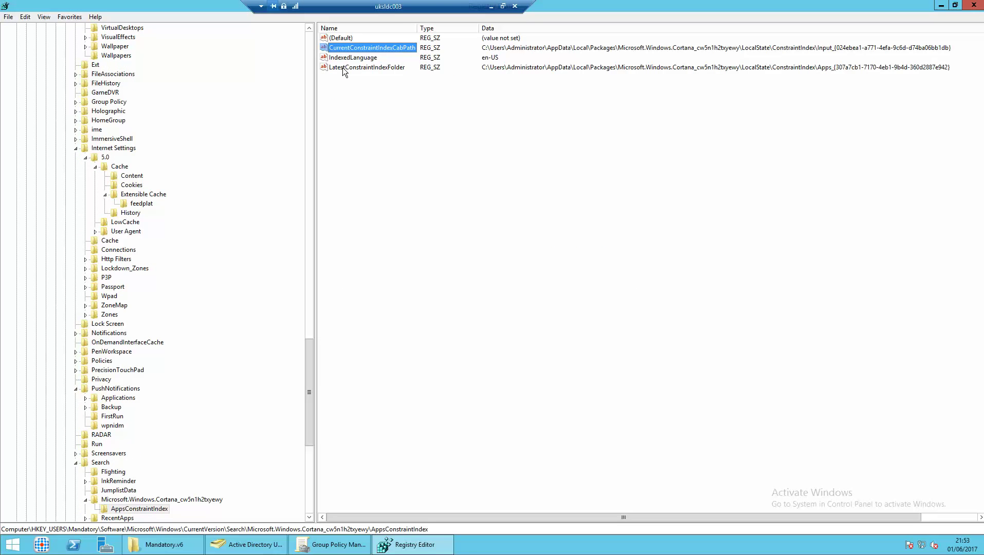
key(Return)
key(F3)
key(Delete)
key(Return)
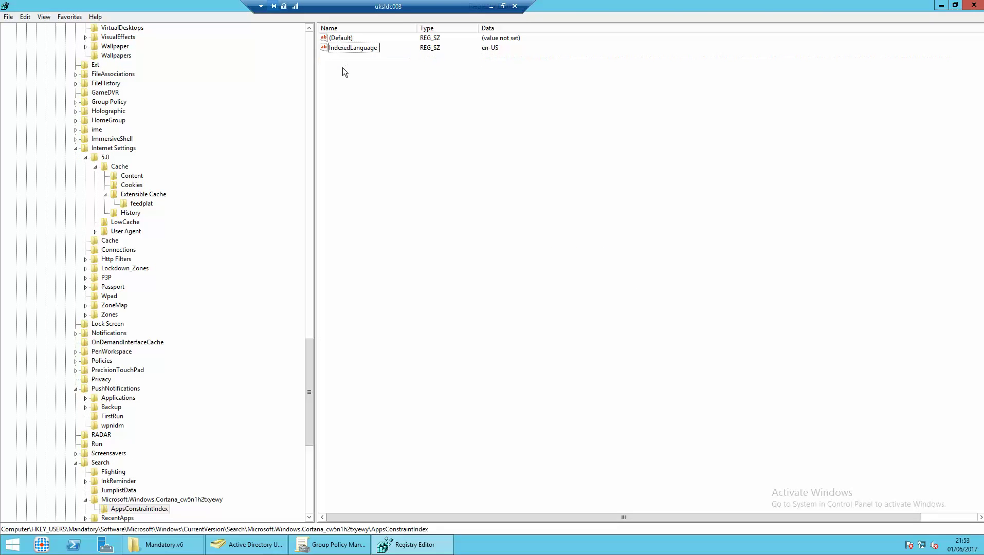
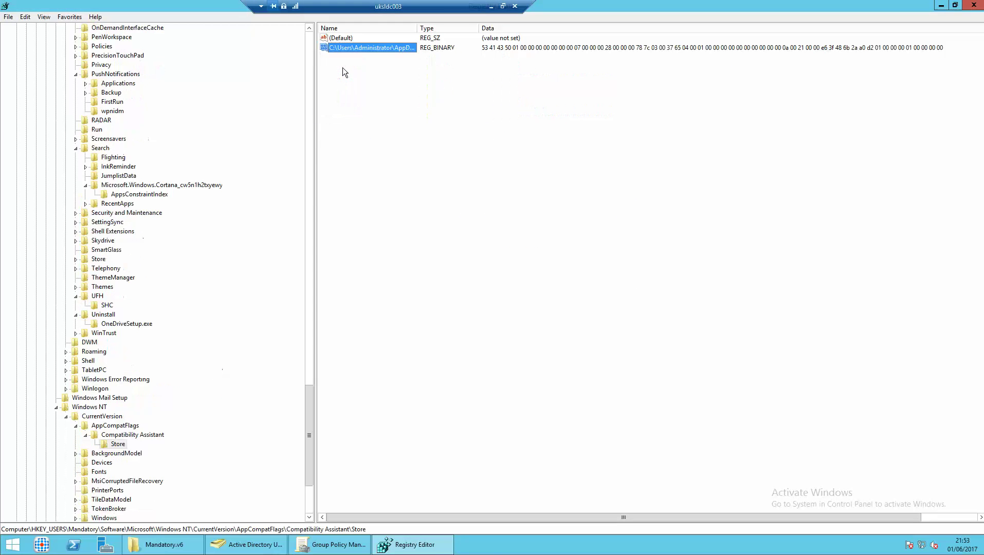
Delete the Store binary, SavePath and Username Administrator values, searching for each next match.
key(Delete)
key(Return)
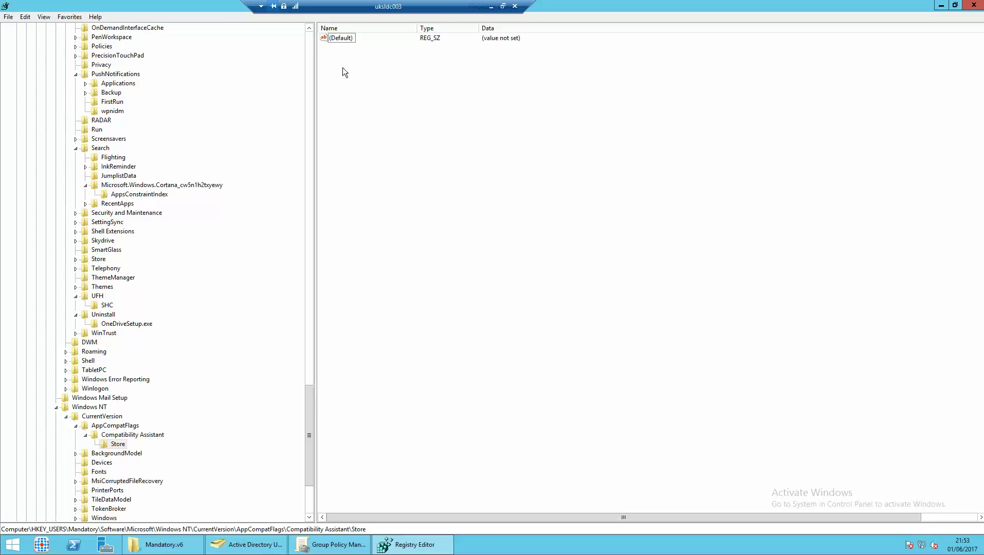
key(F3)
key(Delete)
key(Return)
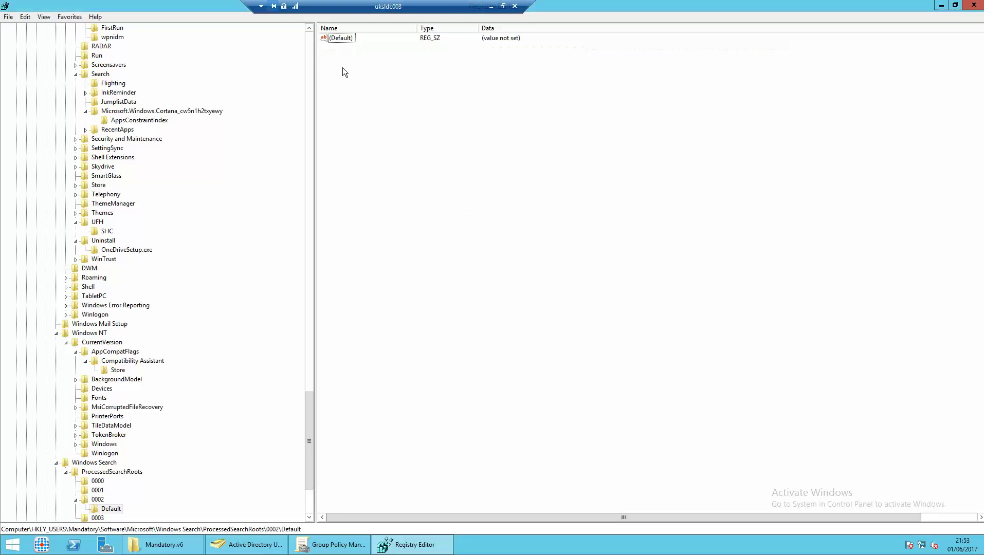
key(F3)
key(Delete)
key(Return)
key(F3)
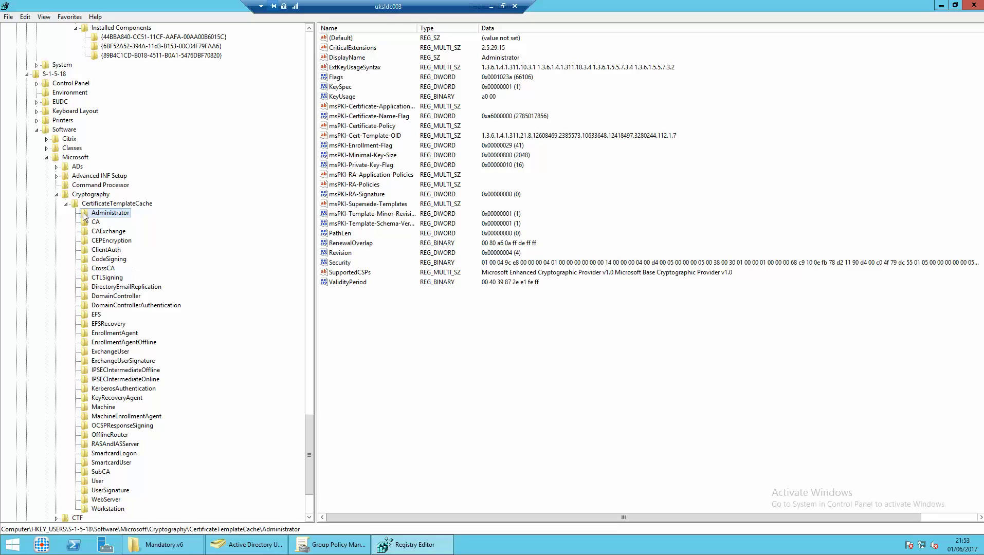
Collapse S-1-5-18, unload the Mandatory hive from HKEY_USERS, and close Registry Editor.
click(48, 74)
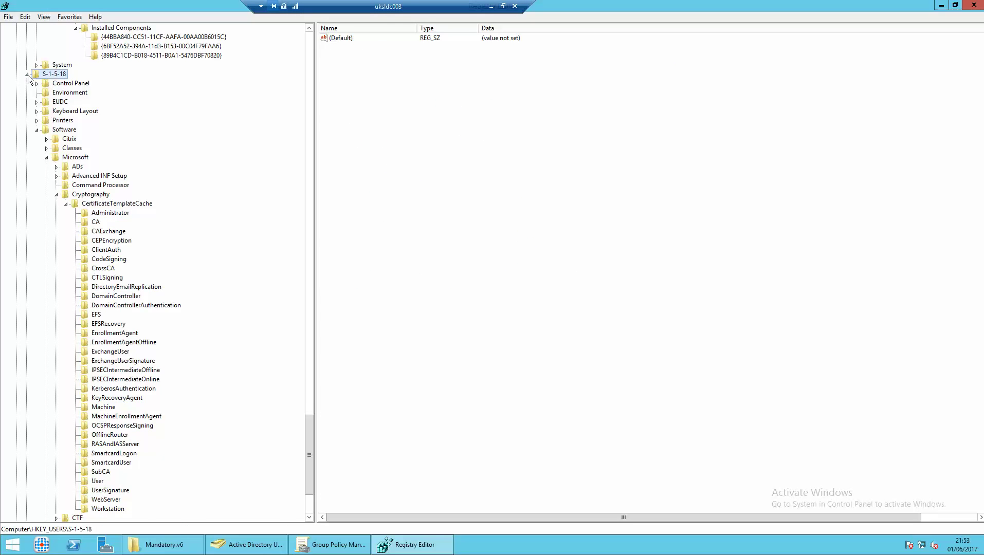
click(27, 75)
drag(308, 445, 307, 59)
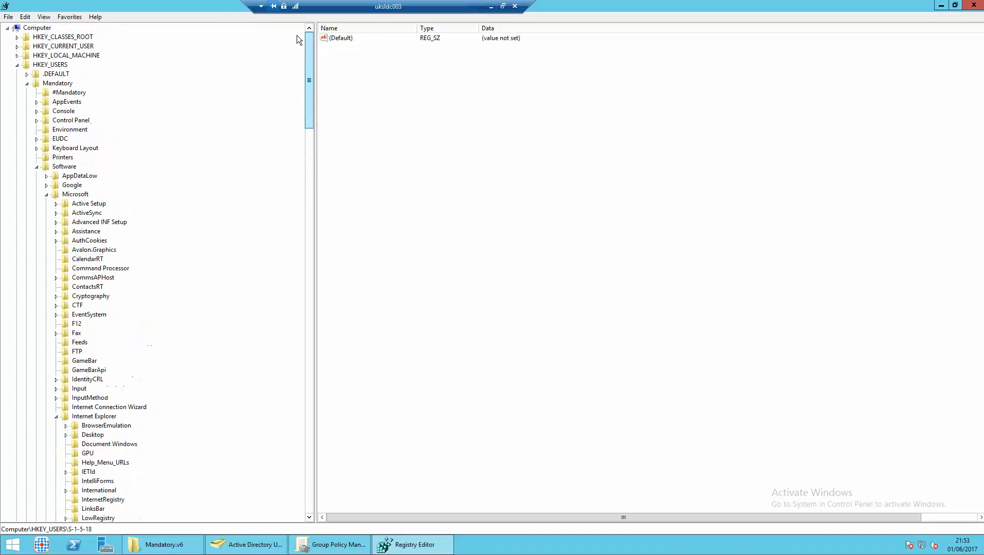
click(53, 85)
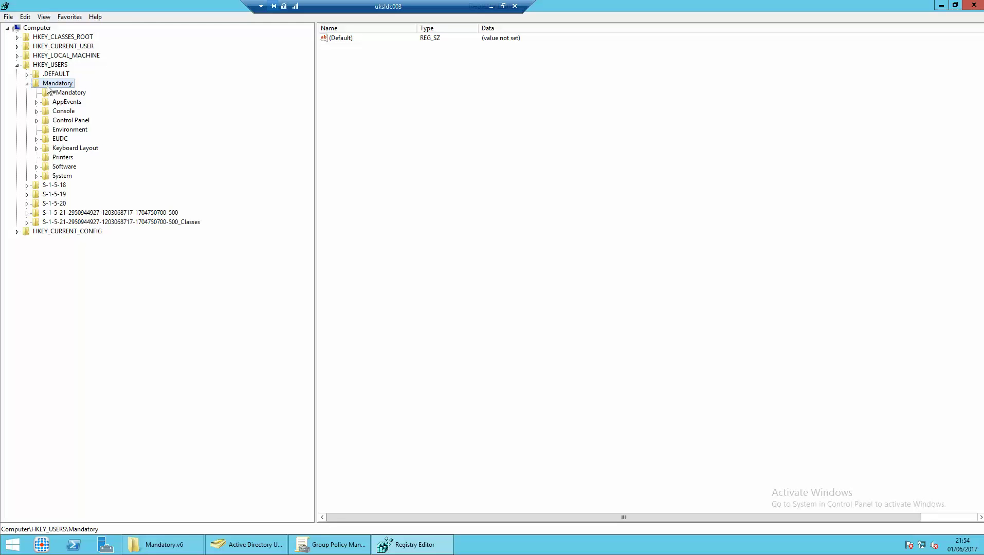
click(9, 19)
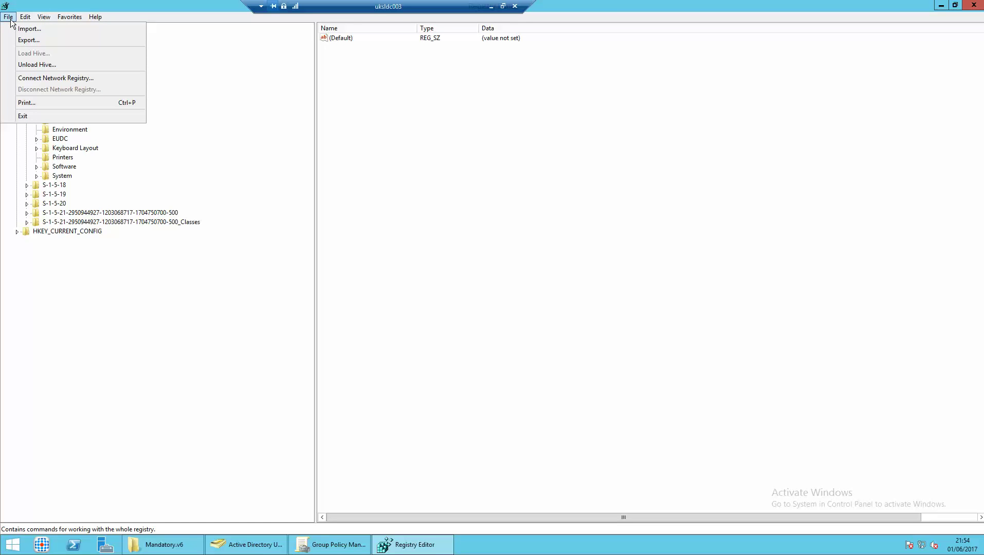
click(36, 65)
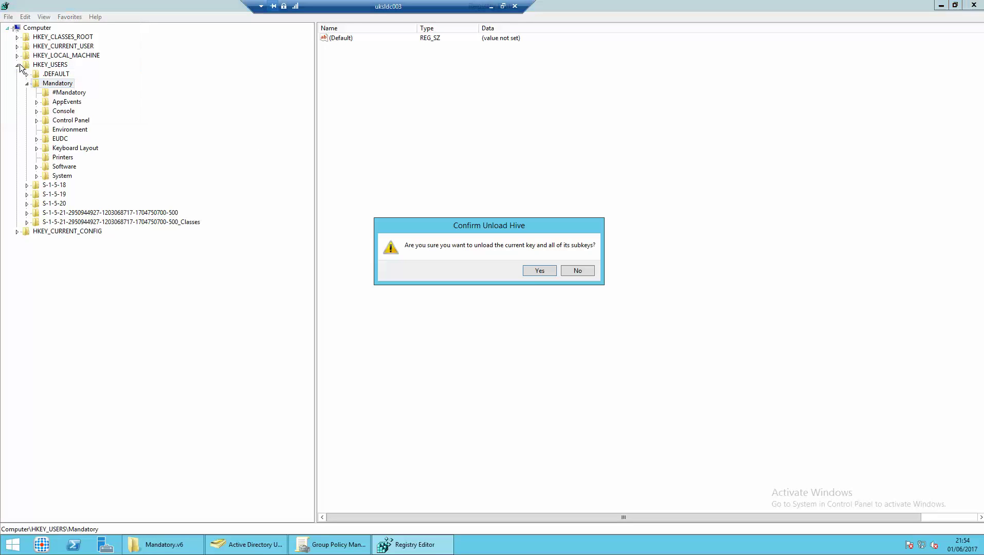
click(529, 272)
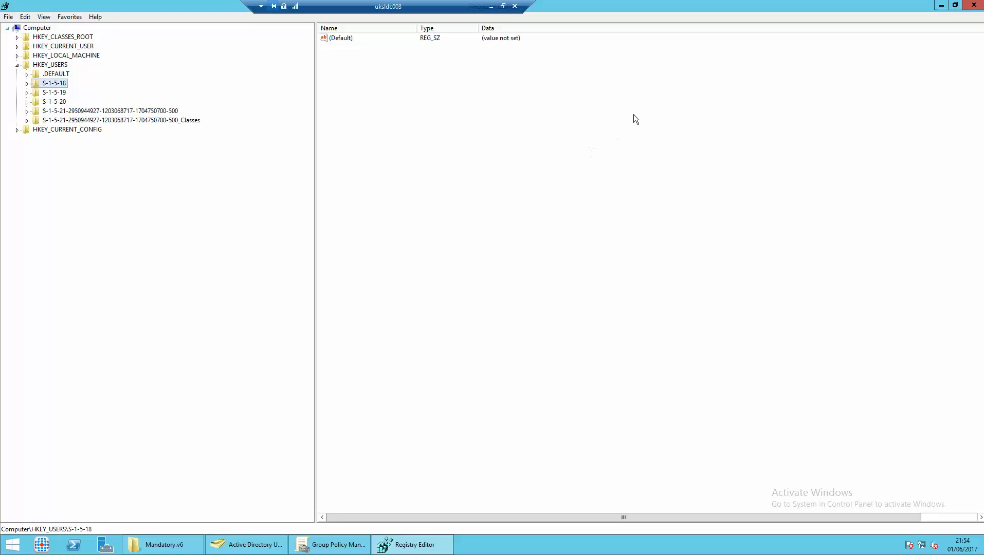
click(968, 8)
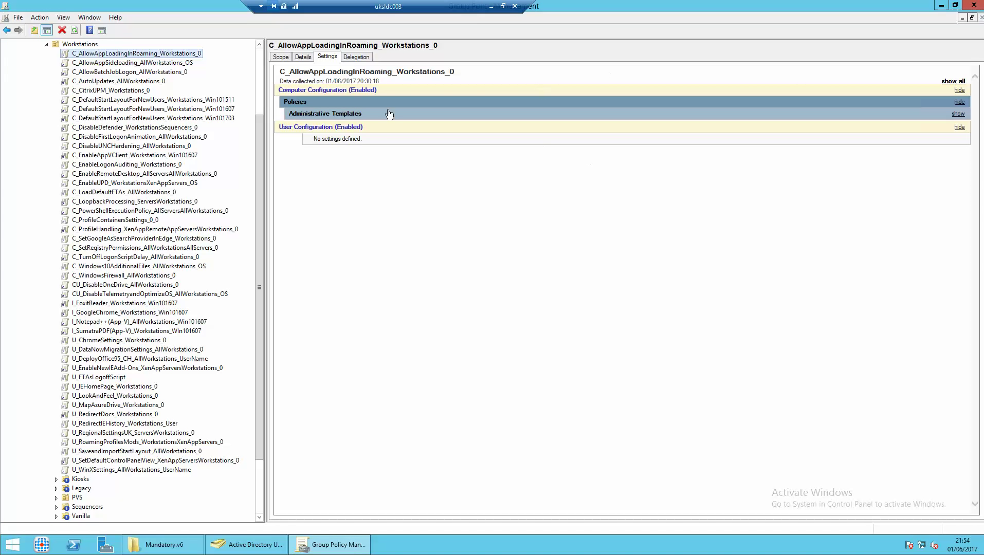
Permanently delete NTUSER.DAT.LOG1 through the last regtrans-ms file from Mandatory.v6, confirming for all system files.
click(162, 545)
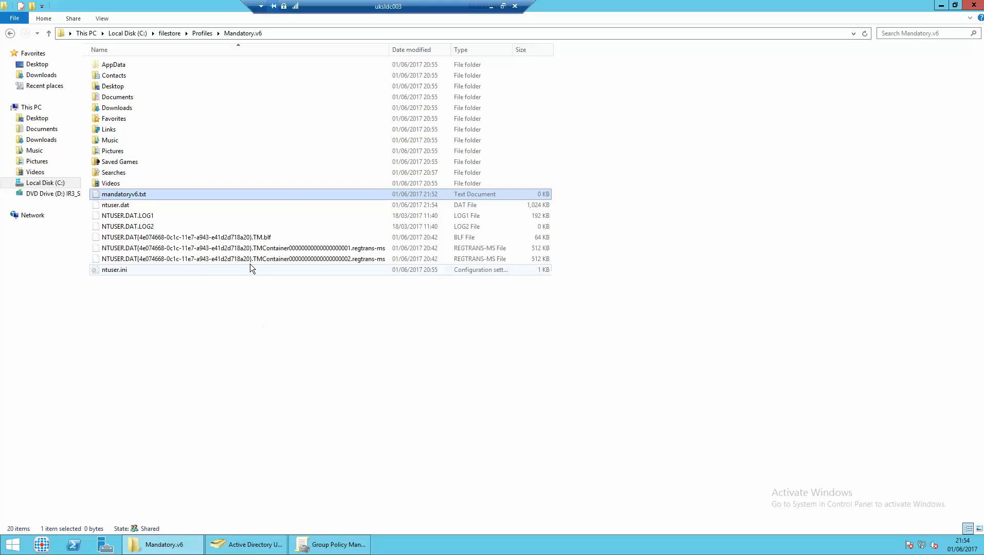
click(140, 216)
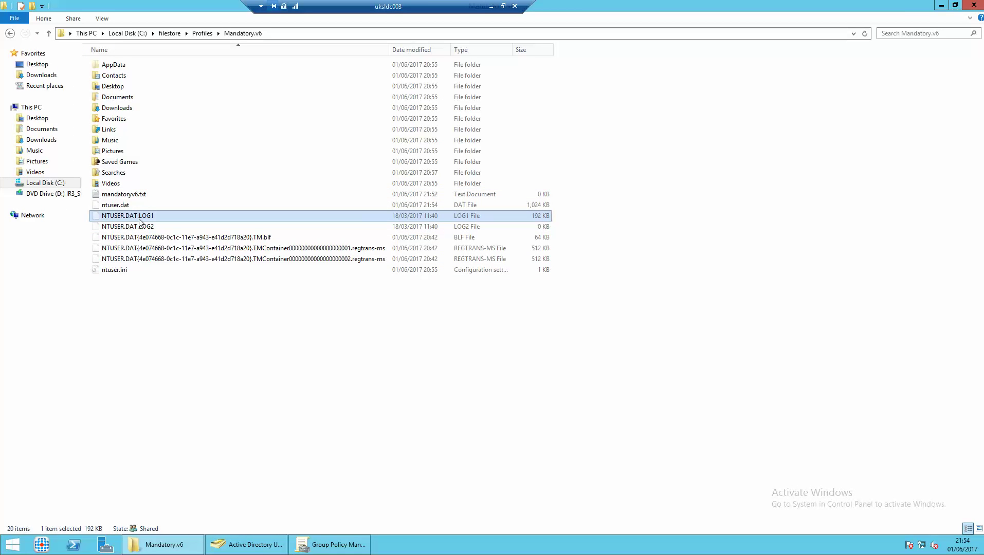
shift+click(140, 259)
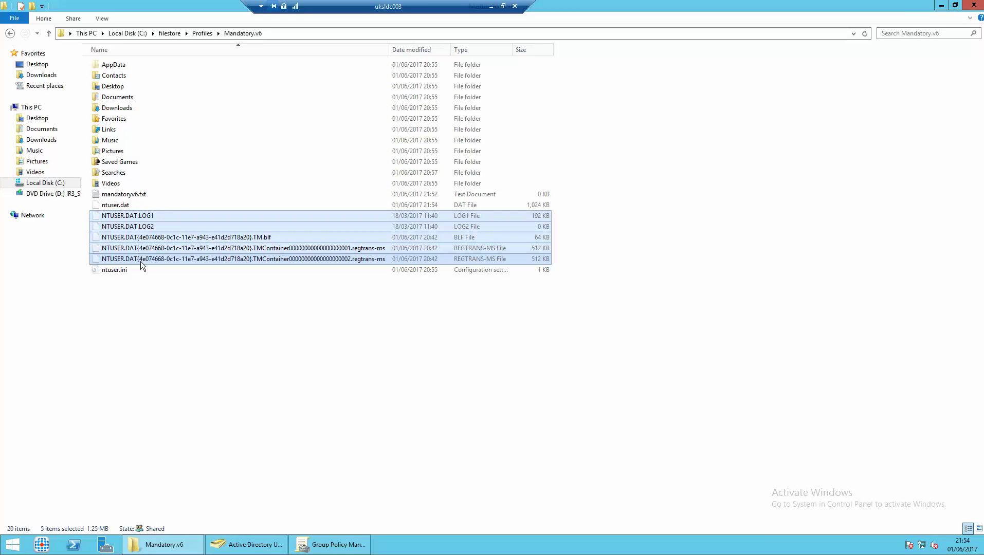
key(shift+Delete)
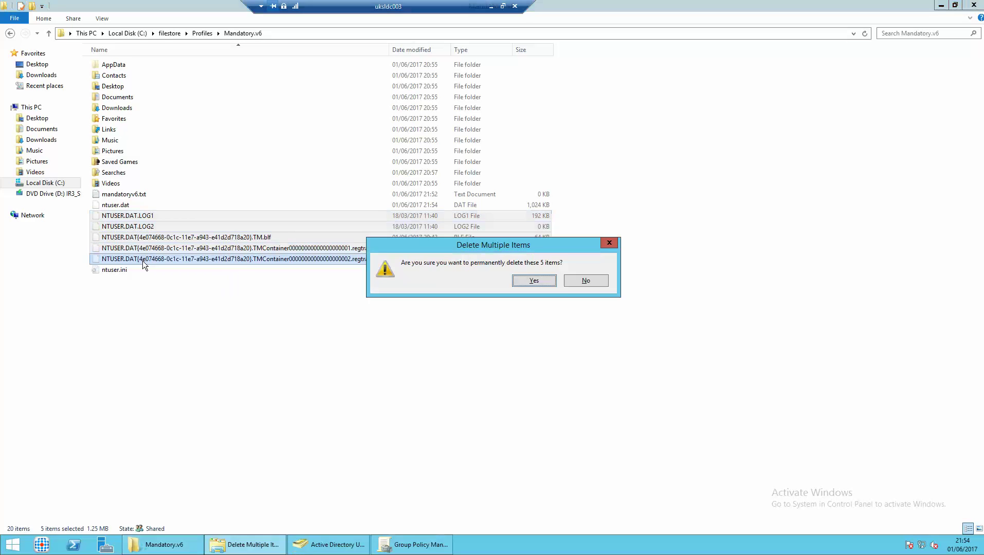
key(Return)
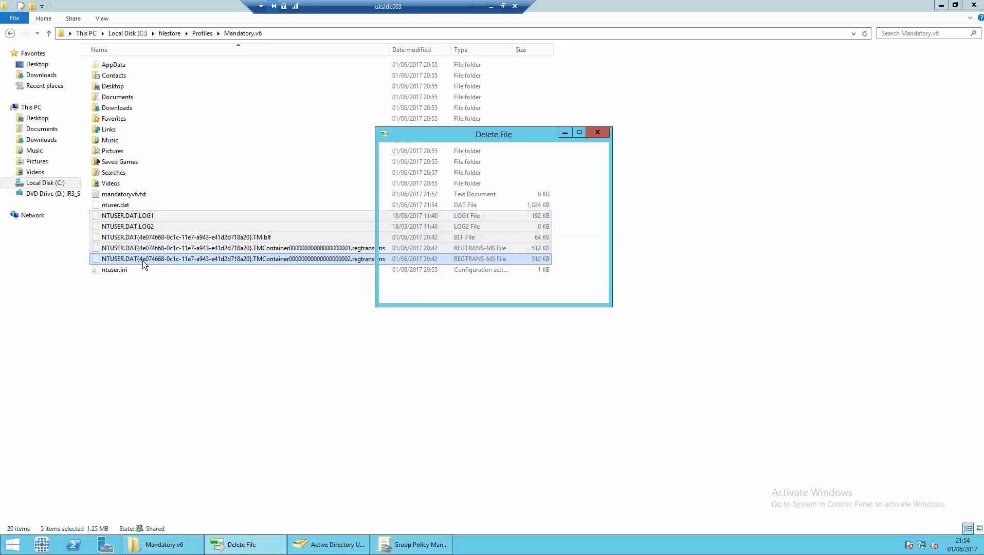
click(396, 251)
click(453, 268)
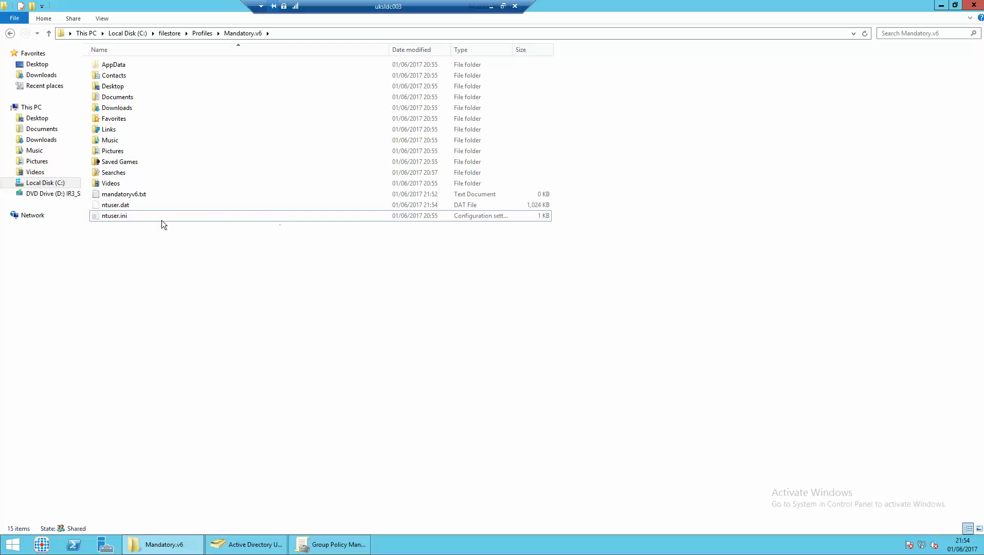
Rename ntuser.dat to ntuser.man and accept the extension-change warning.
right_click(121, 206)
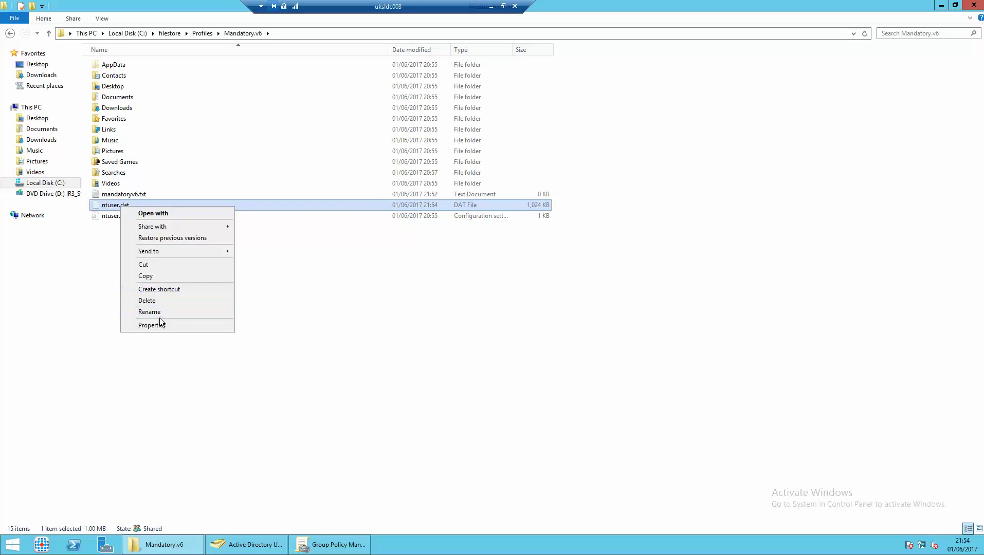
click(157, 311)
double_click(124, 205)
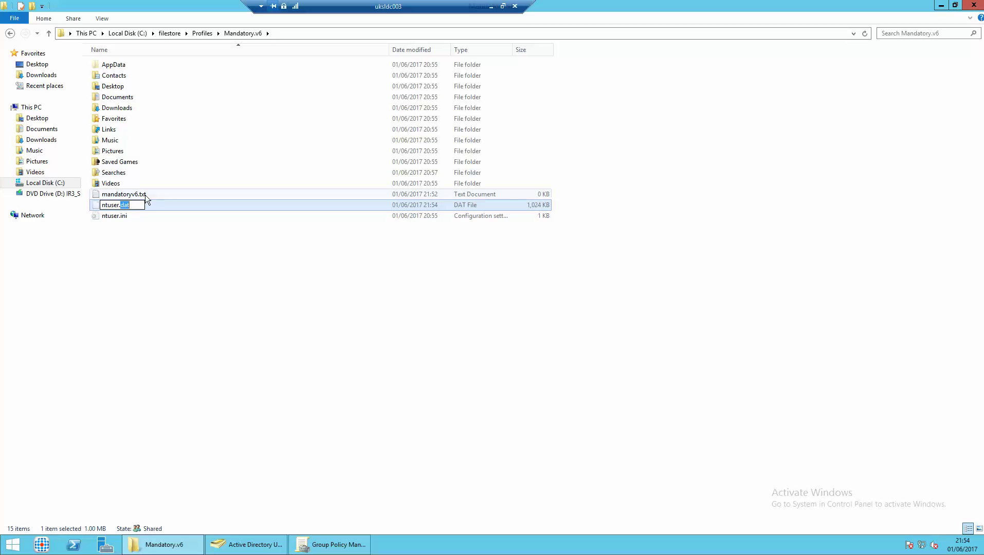
key(Return)
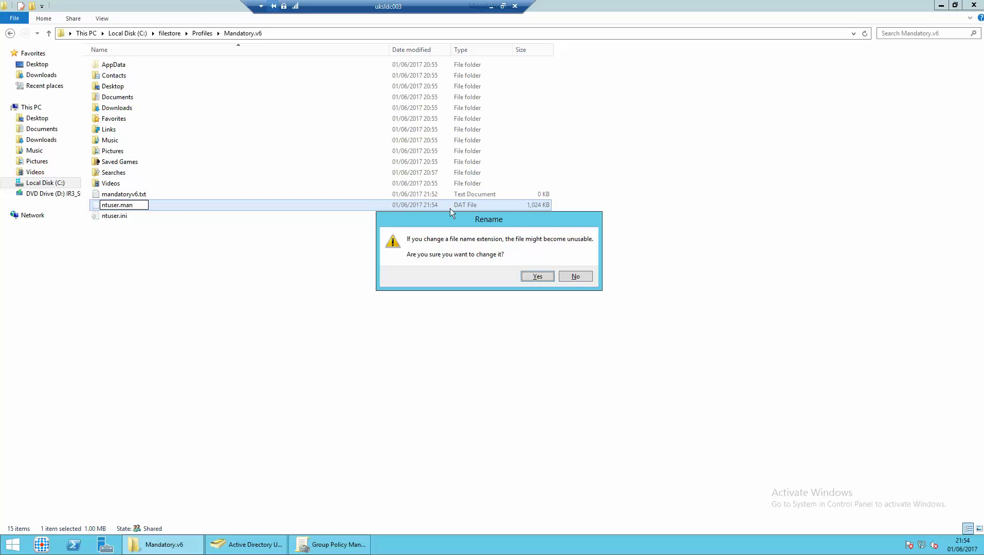
click(534, 276)
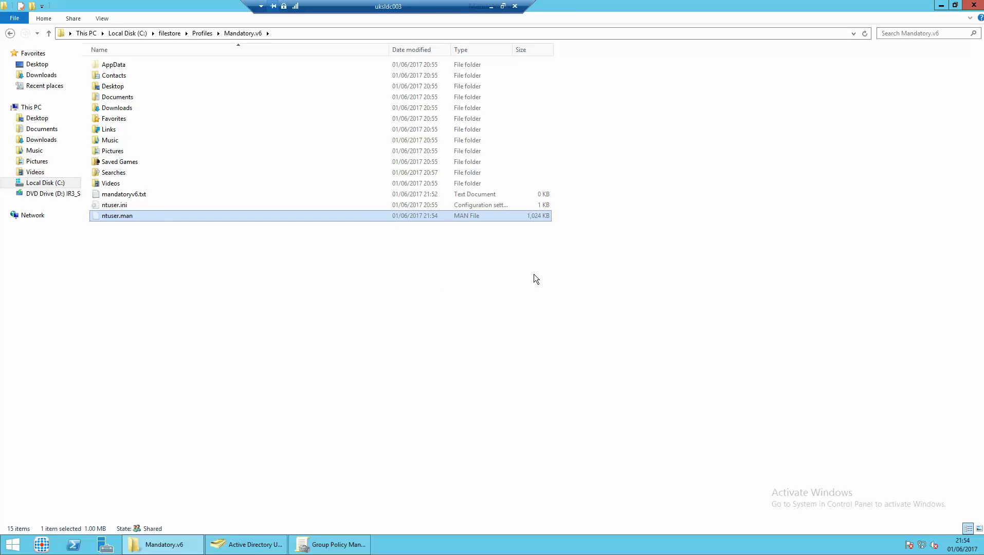
click(263, 550)
Confirm the Desktop1 user's profile and Remote Desktop profile paths are \\UKSLDC003\FileStore\Profiles\mandatory.
click(64, 201)
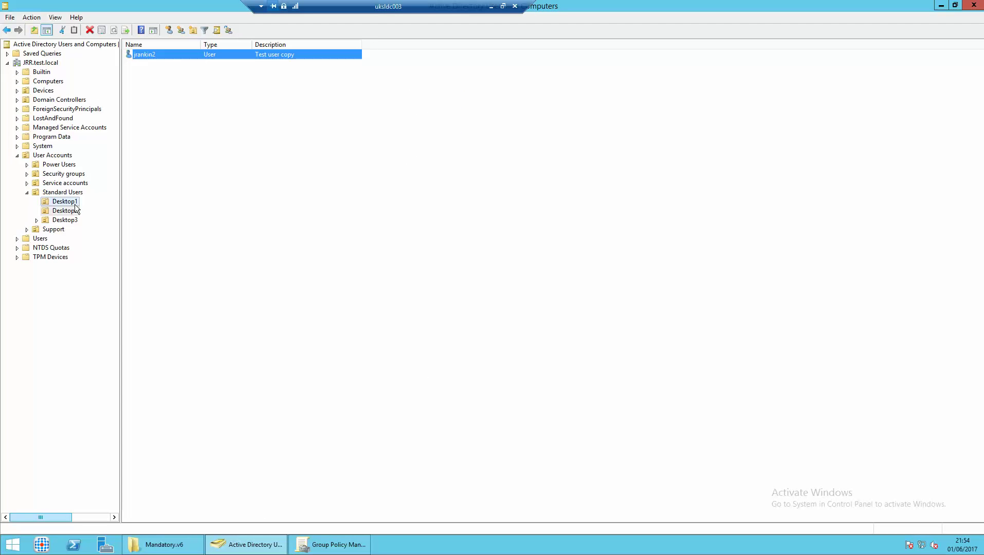
double_click(154, 54)
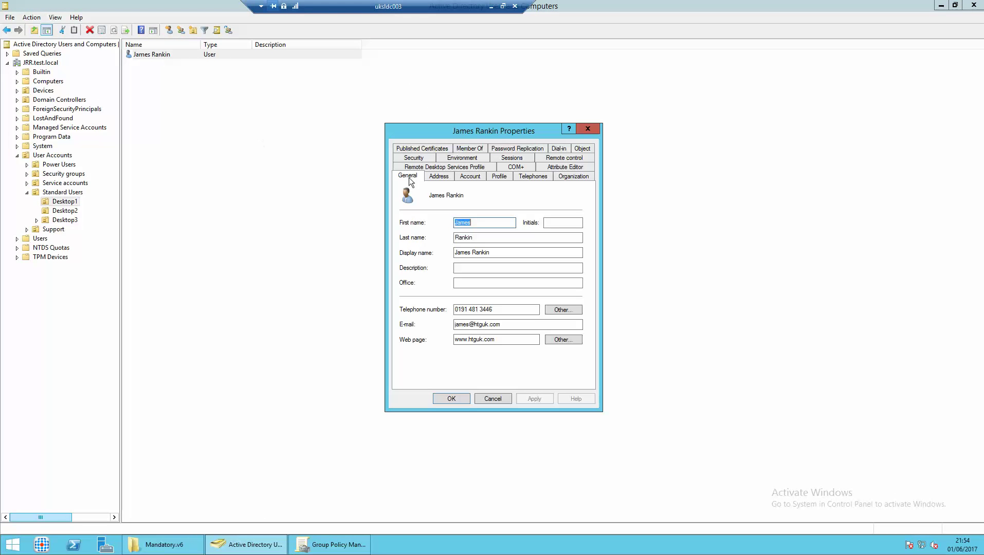
click(498, 177)
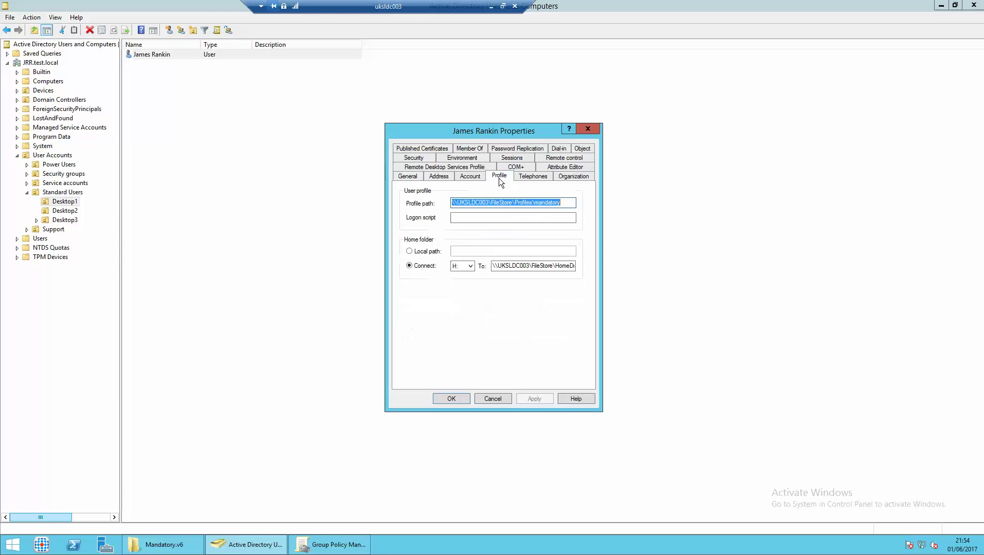
click(566, 205)
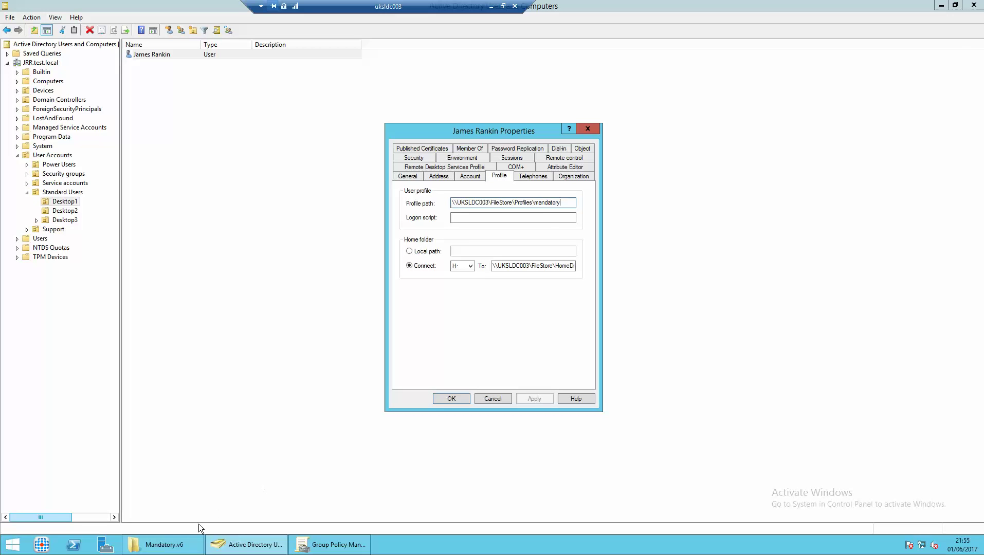
mouse_move(179, 549)
drag(571, 203, 423, 206)
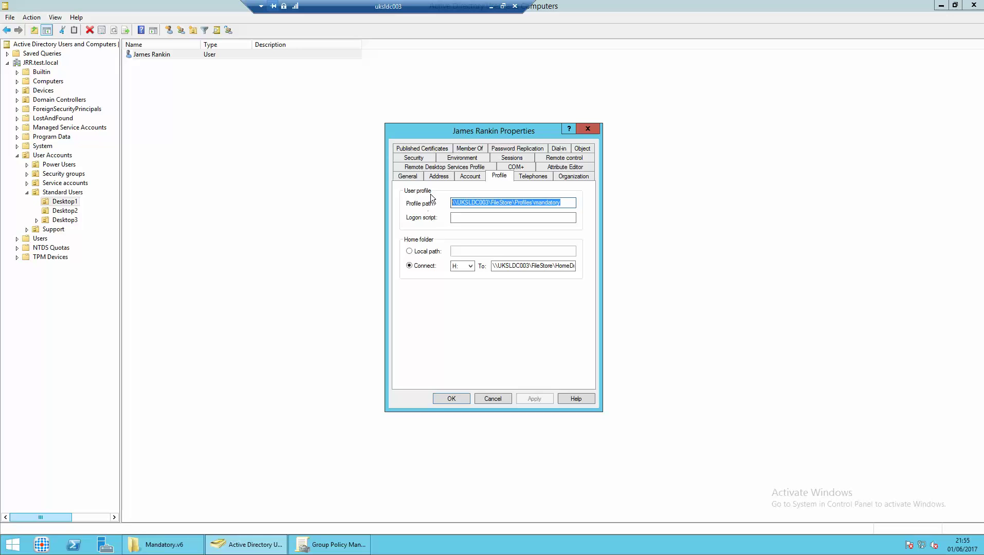
click(441, 170)
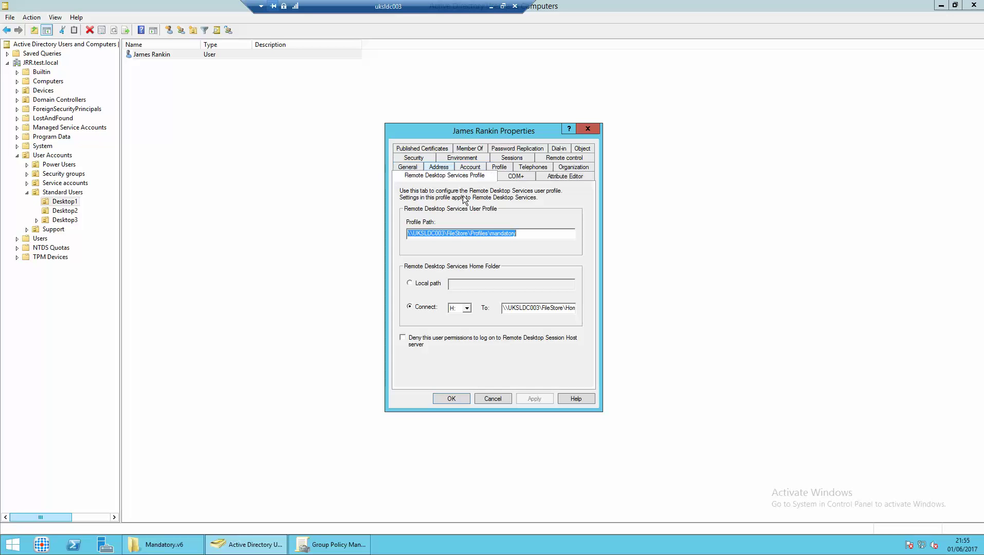
click(516, 234)
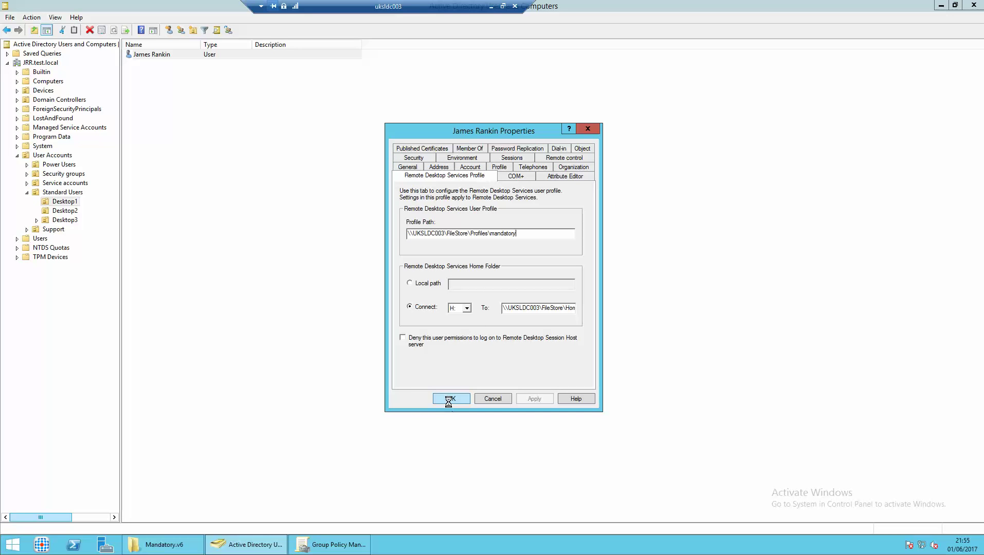
click(450, 399)
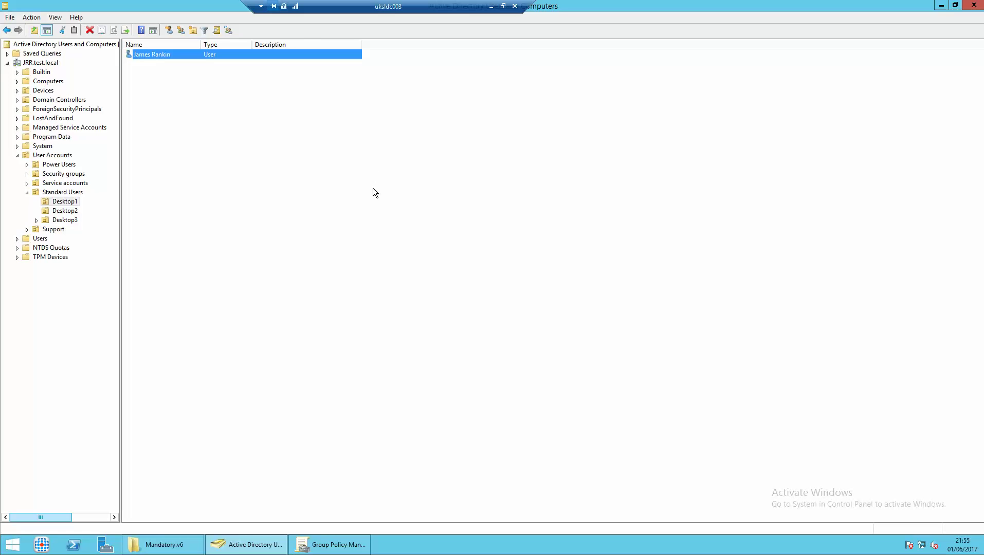
click(323, 549)
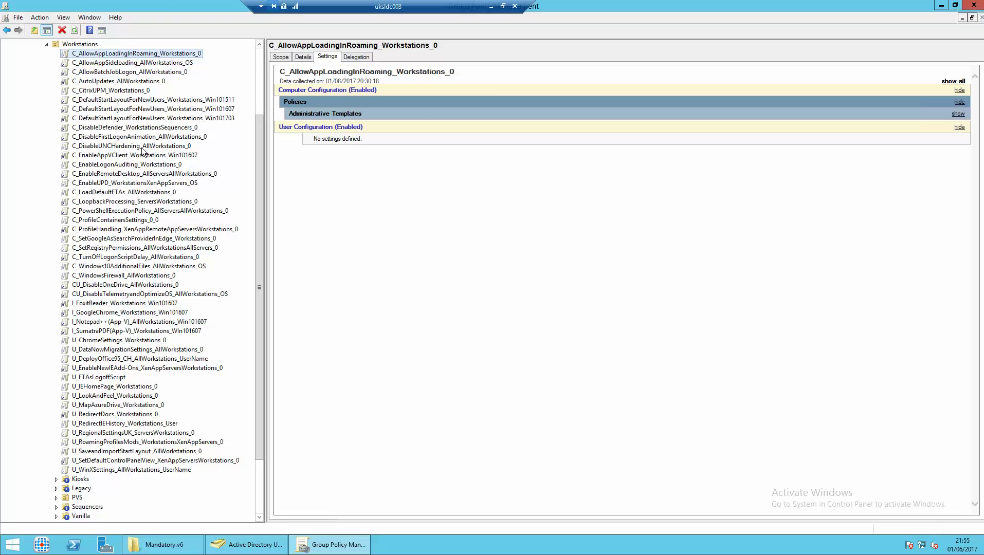
Expand the report to show 'Allow deployment operations in special profiles' under App Package Deployment.
click(946, 88)
click(946, 87)
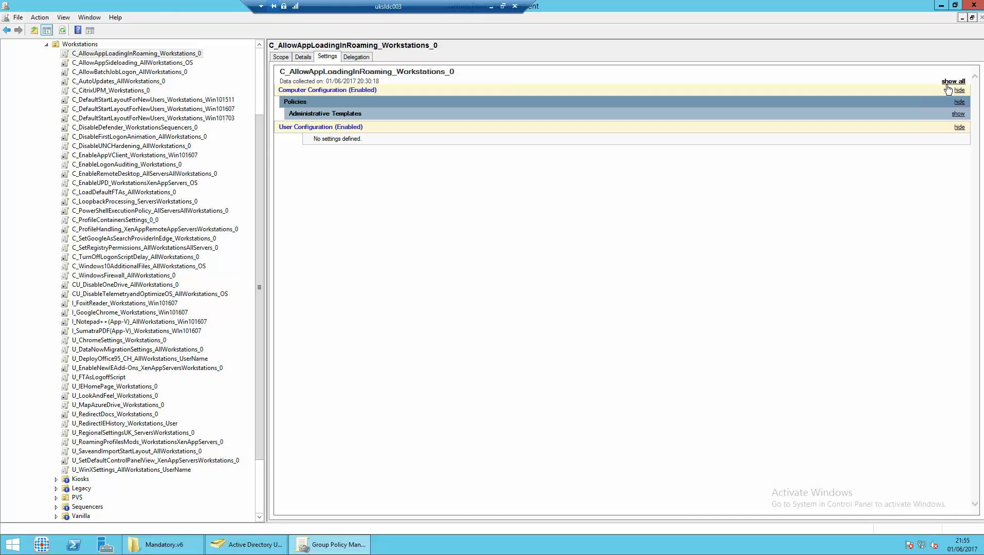
click(957, 114)
click(958, 139)
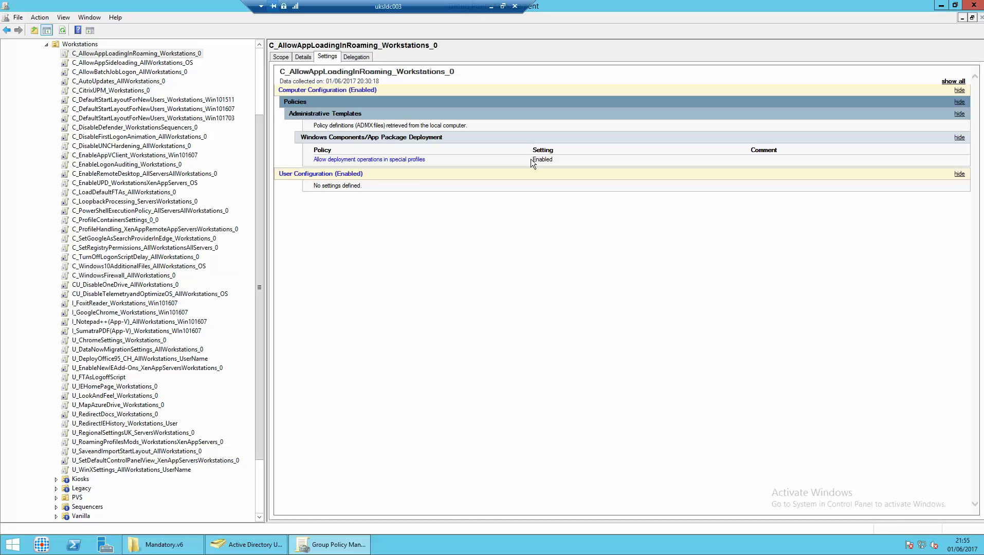
Toggle Link Enabled on C_AllowAppLoadingInRoaming_Workstations_0 and minimise the server session.
right_click(149, 55)
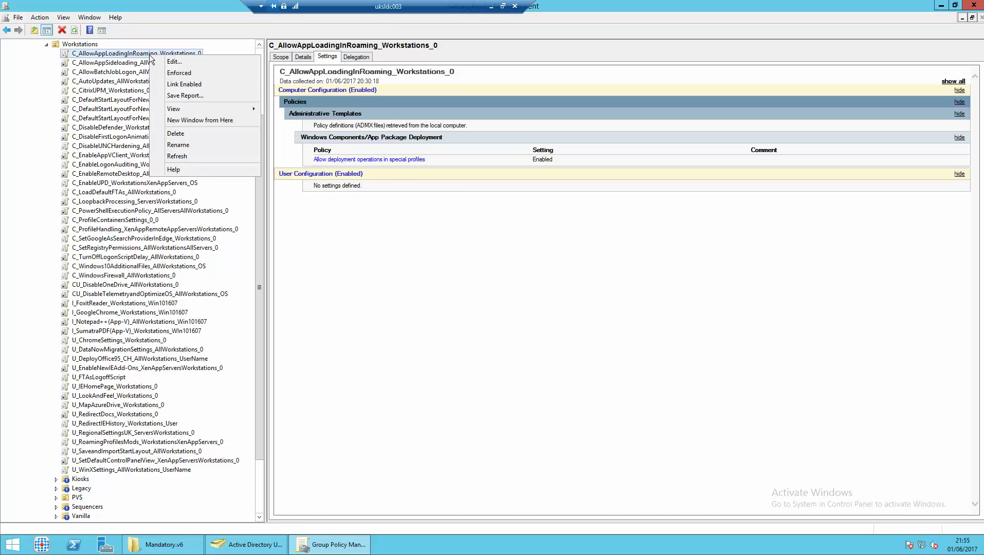
click(173, 85)
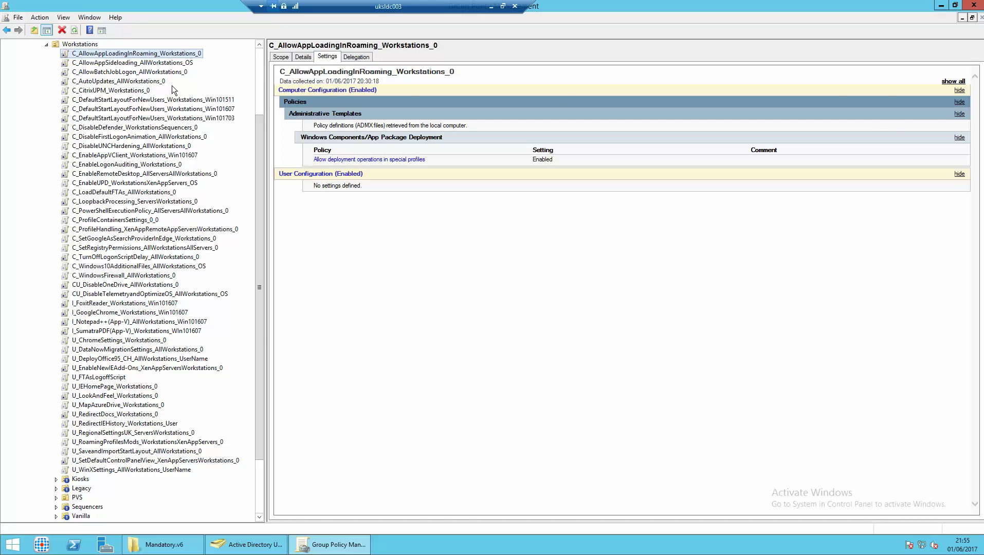
click(491, 6)
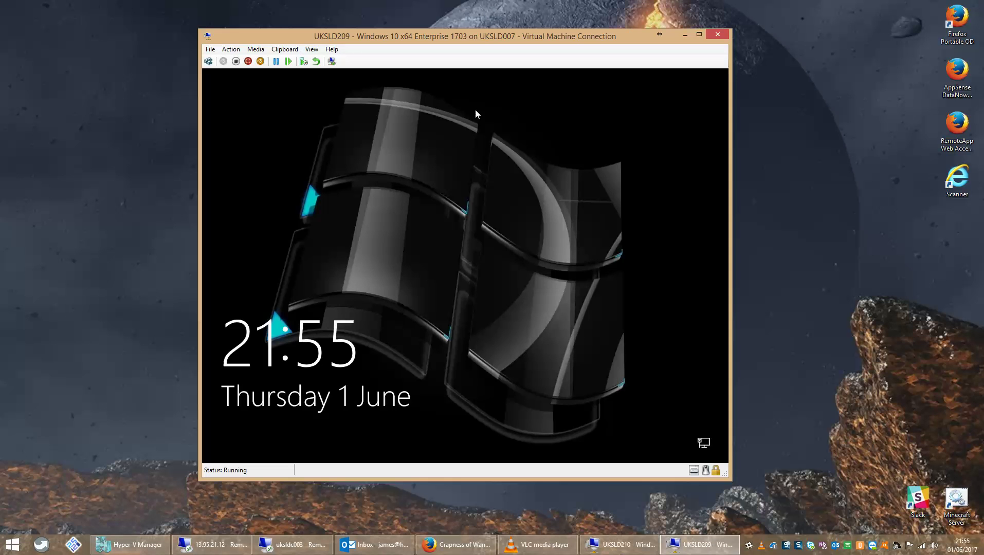
Restart the Windows 10 VM from the sign-in screen's power options.
click(445, 207)
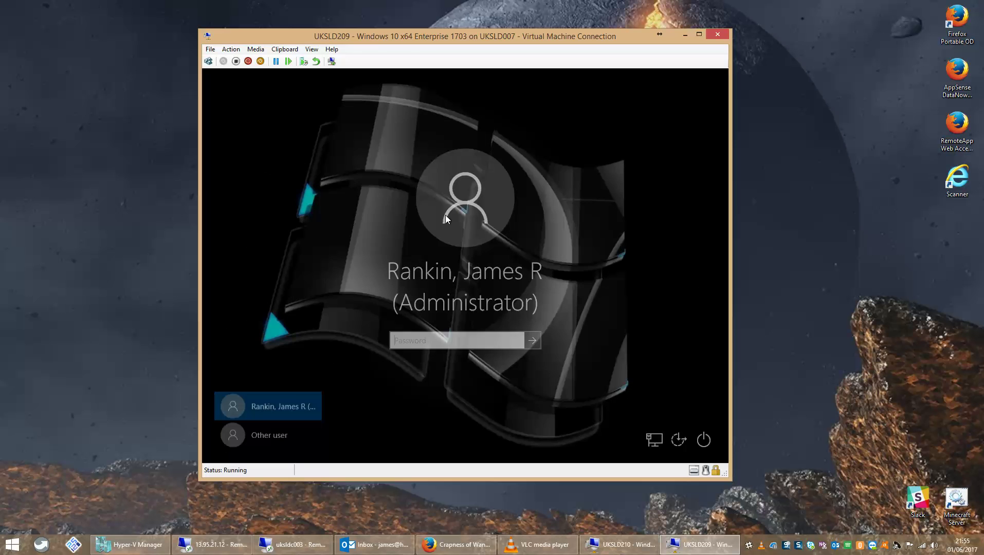
click(704, 440)
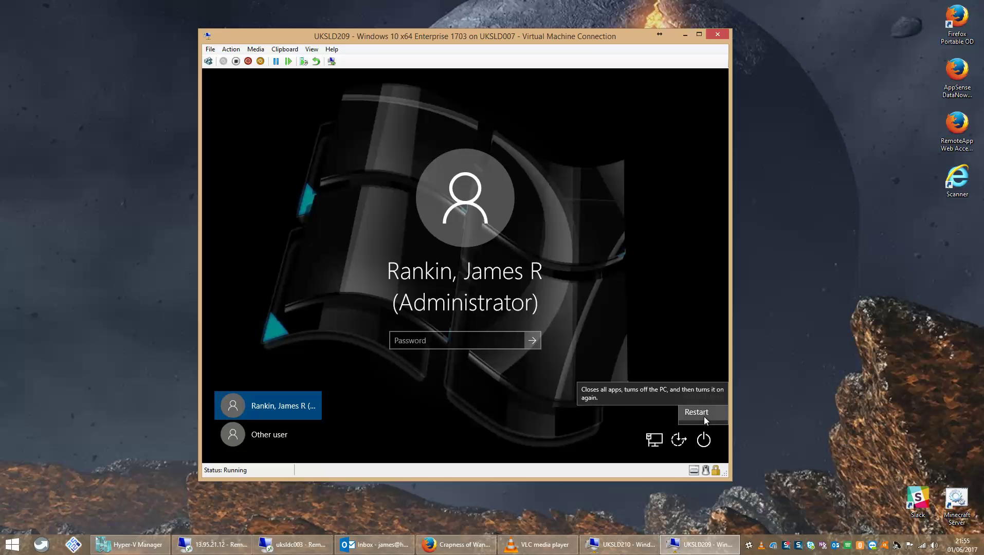
click(704, 416)
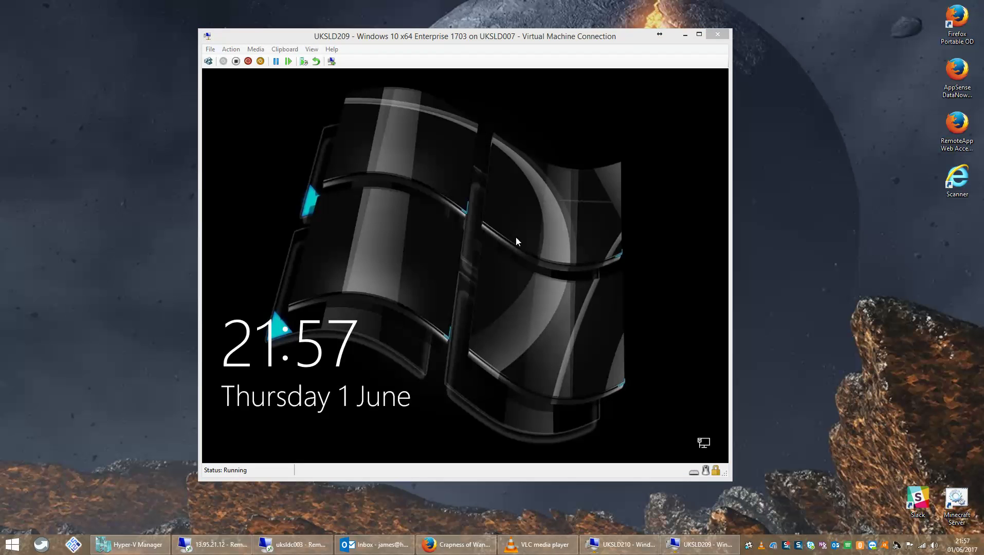
Sign in as Other user with the domain user's name and password.
click(515, 237)
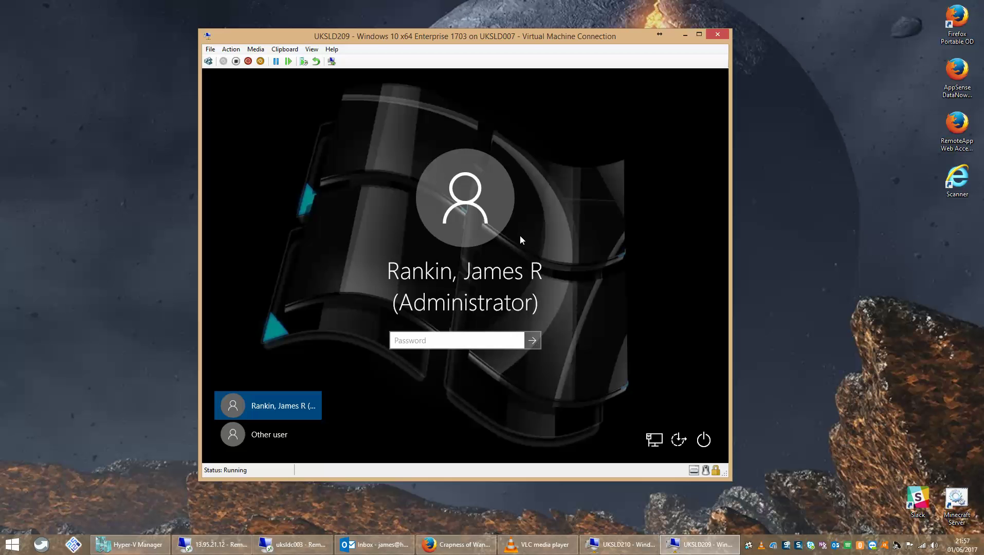
click(280, 437)
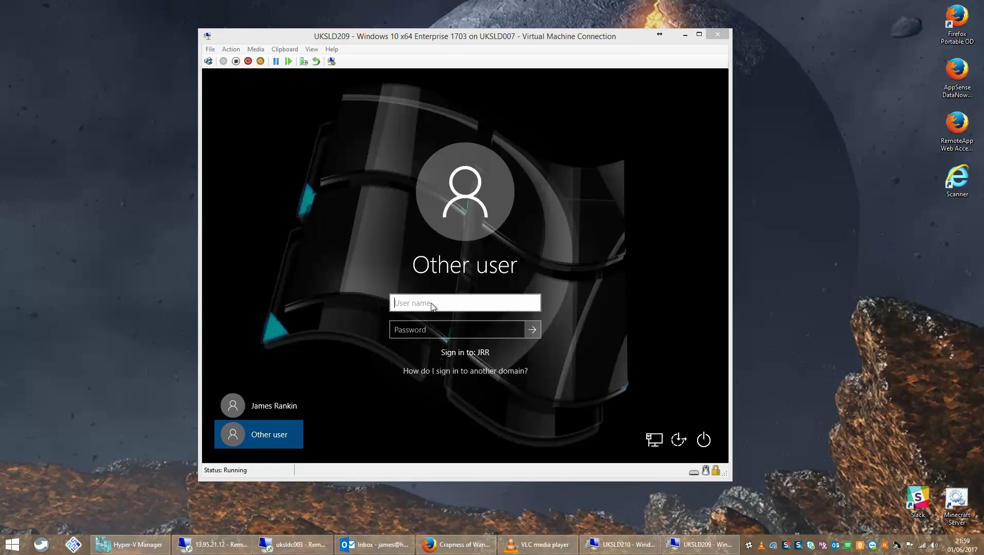
click(425, 304)
key(Tab)
text(•••••••••)
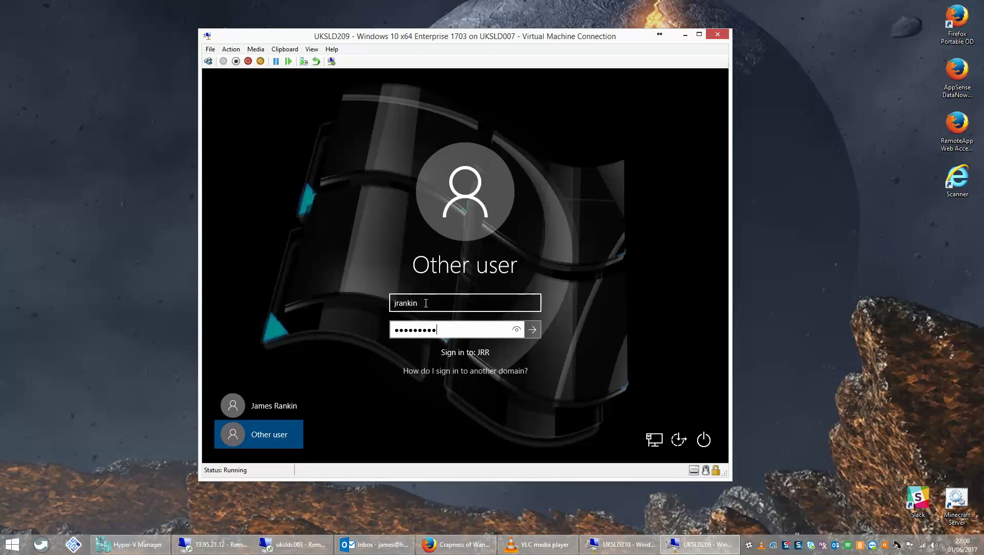
text(•)
key(Return)
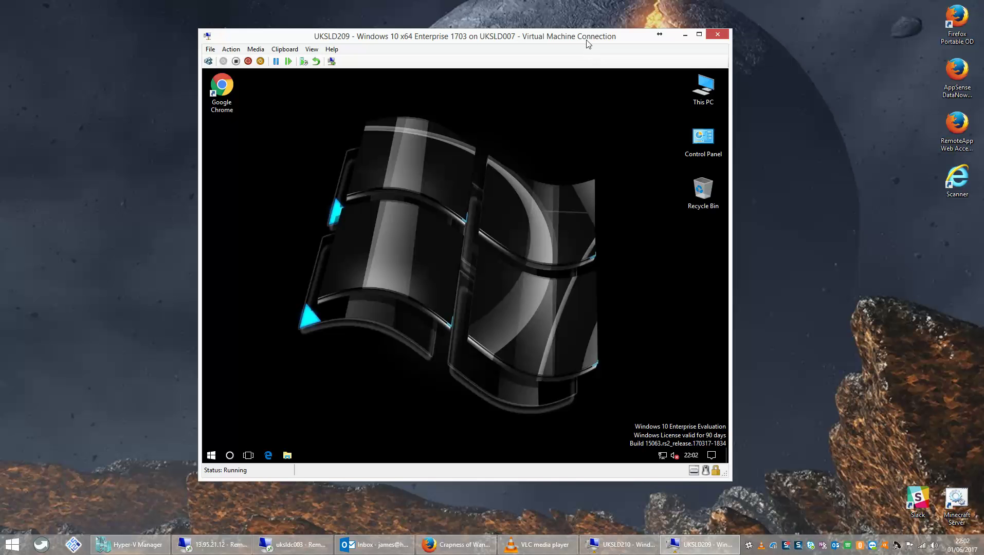
Nudge the VM window slightly up and left once the desktop loads.
drag(589, 43, 582, 38)
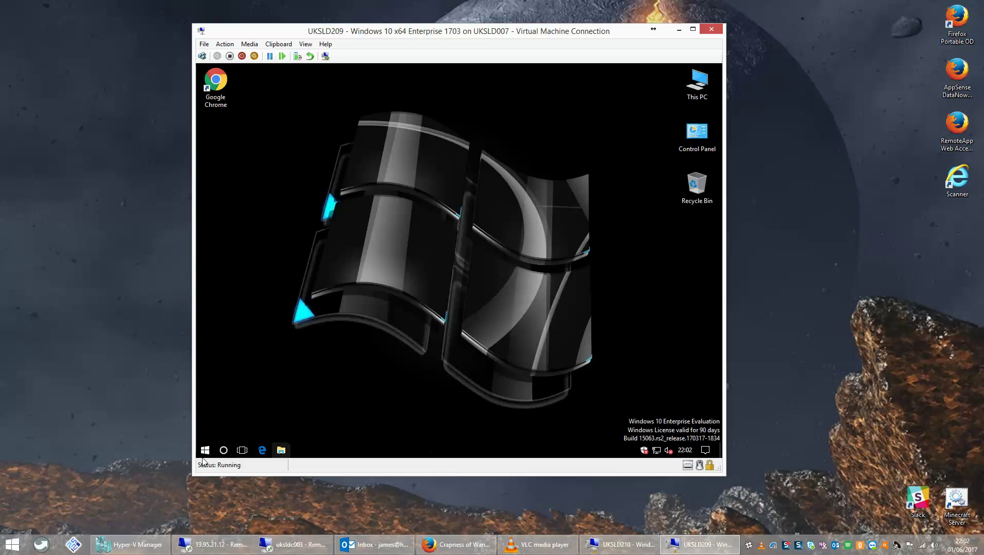
click(705, 451)
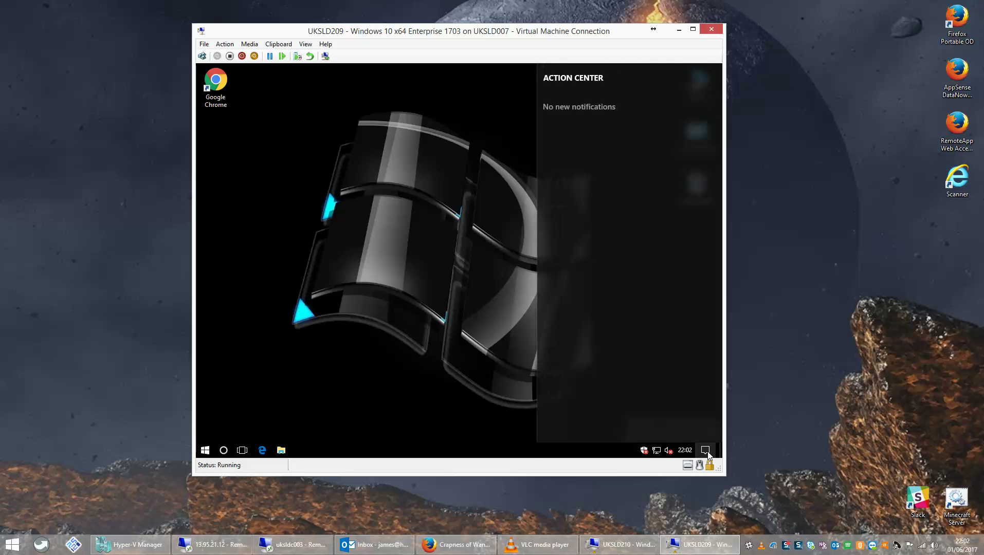
click(389, 295)
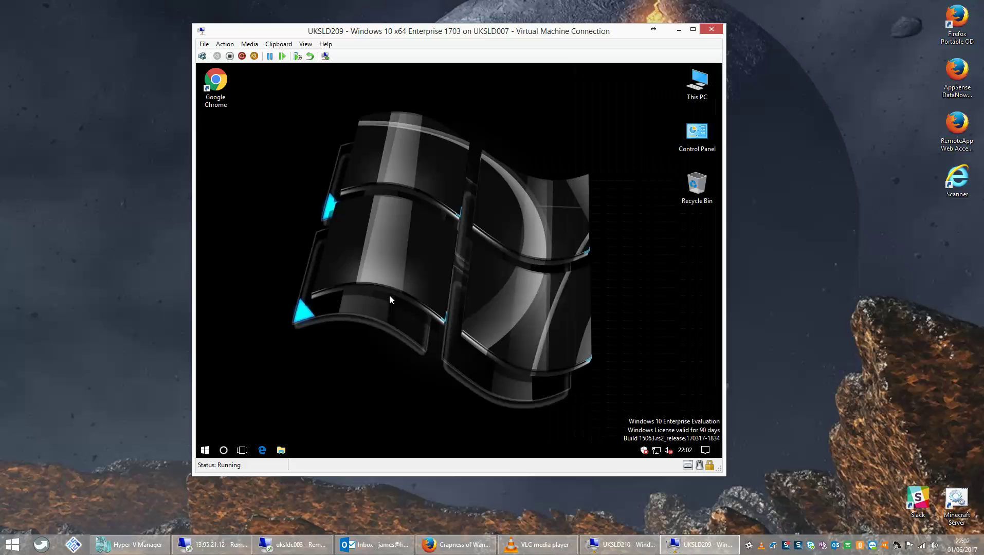
click(205, 451)
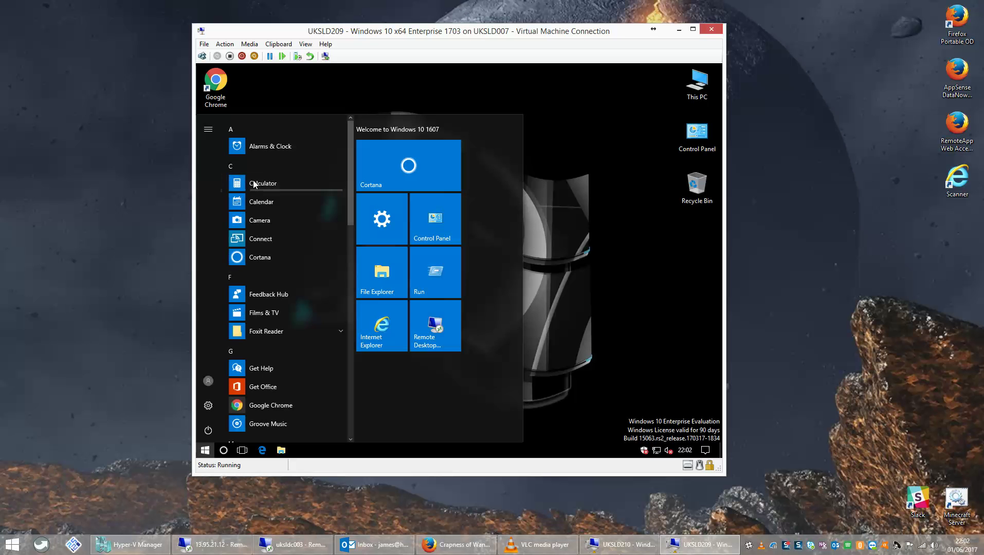
click(254, 184)
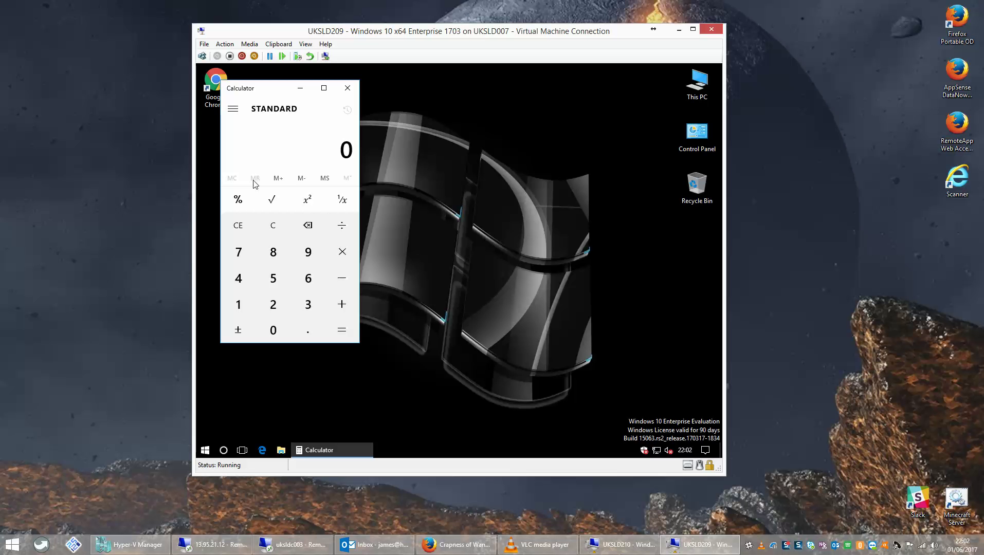
click(350, 90)
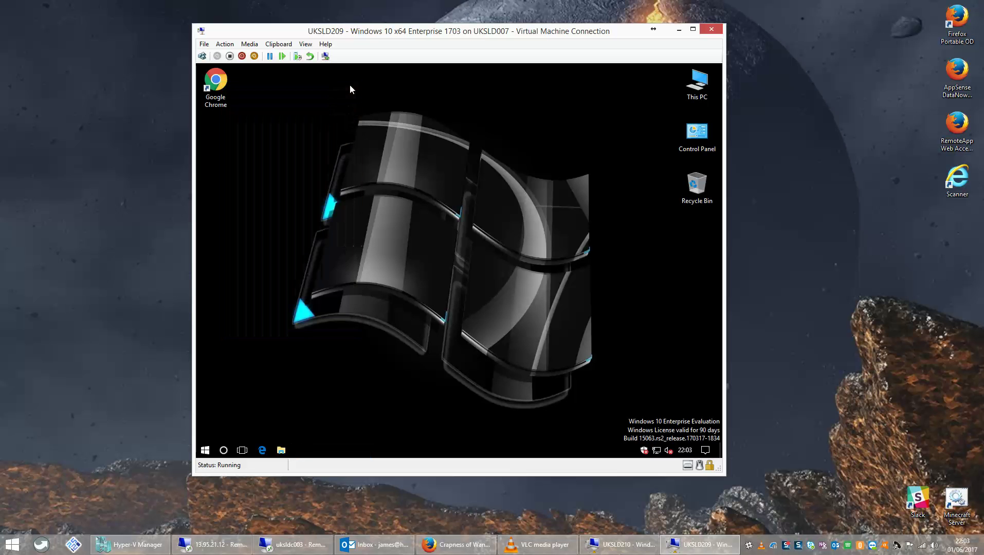
Return to the Mandatory.v6 window on the server and go up to Profiles.
click(288, 545)
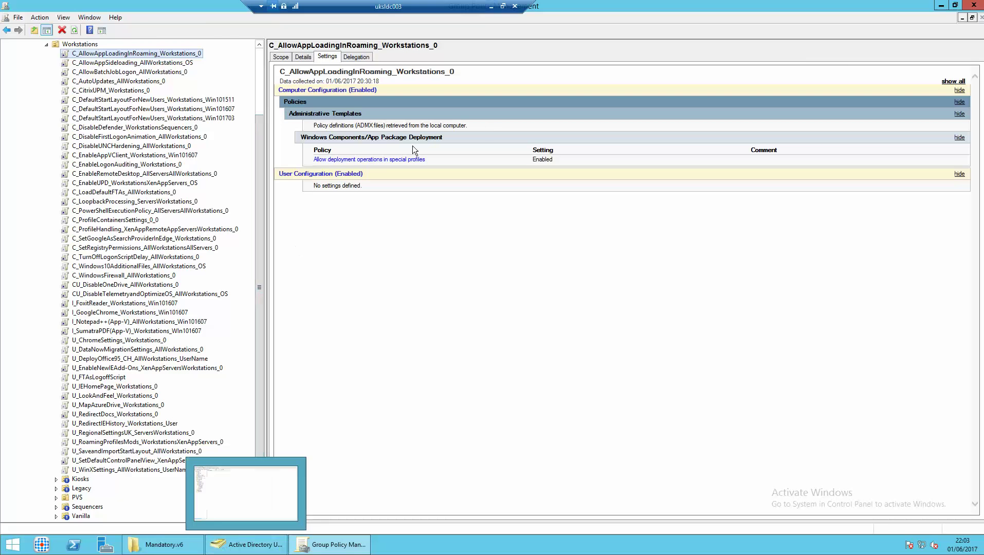
click(940, 6)
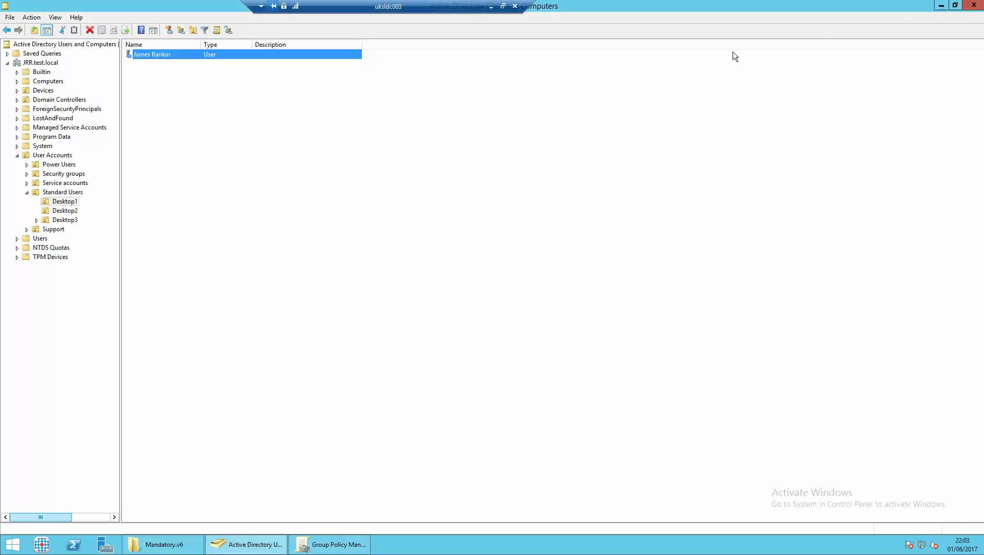
click(164, 544)
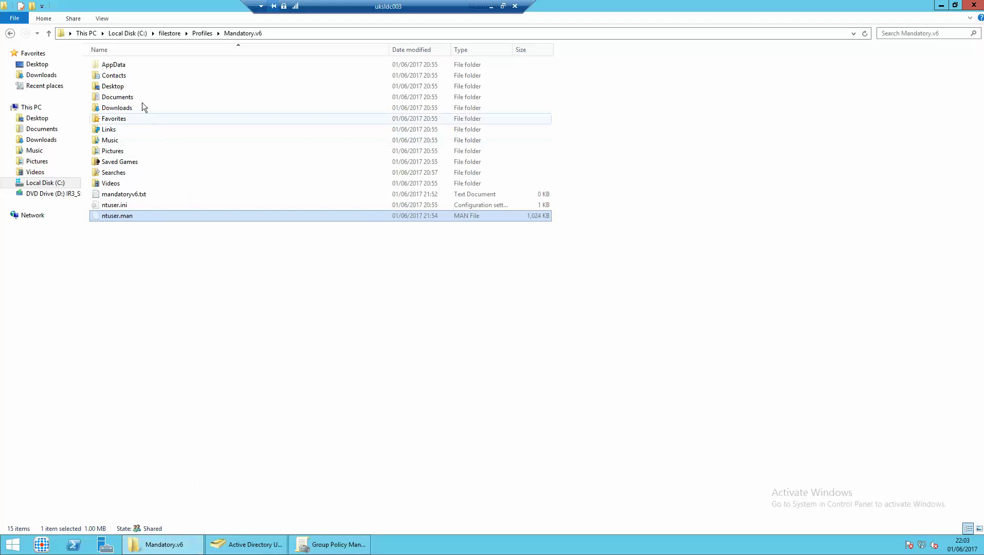
click(198, 34)
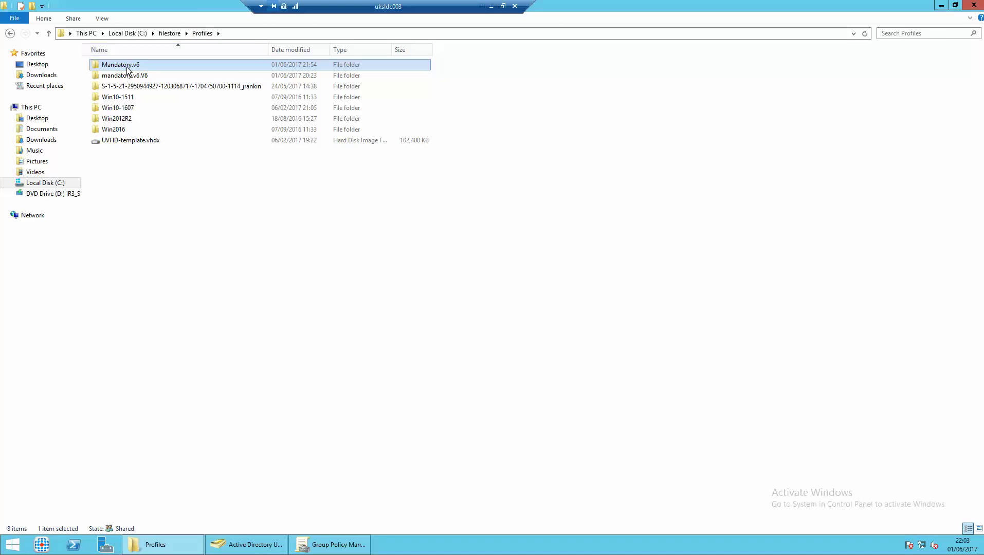
Review the Mandatory.v6 folder's Security permissions, then return to Group Policy Management.
right_click(126, 67)
click(156, 228)
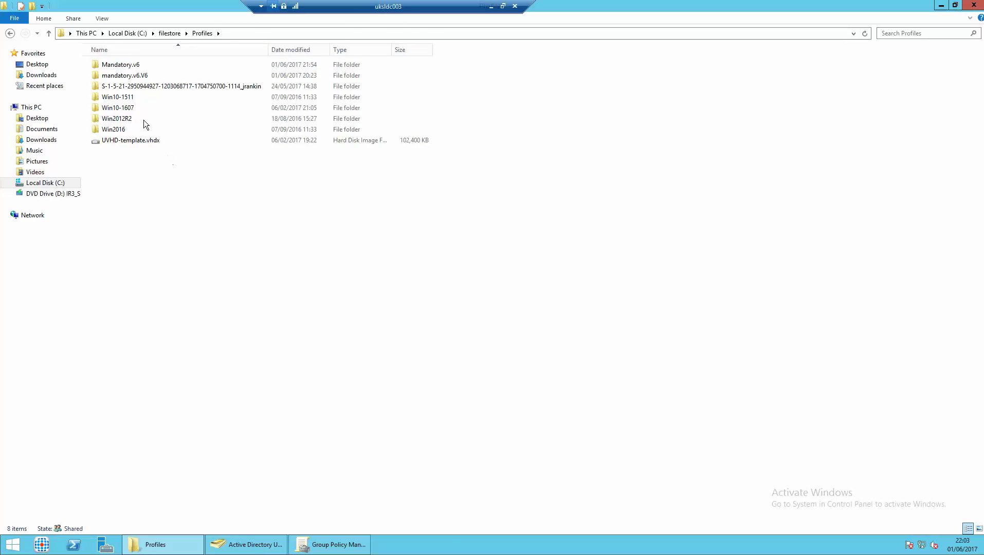
right_click(130, 65)
click(167, 219)
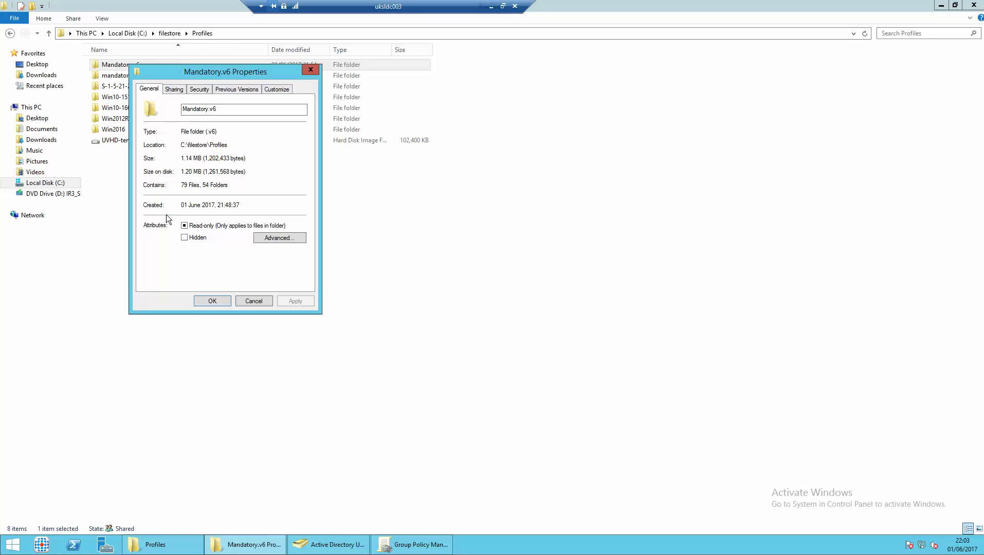
click(207, 90)
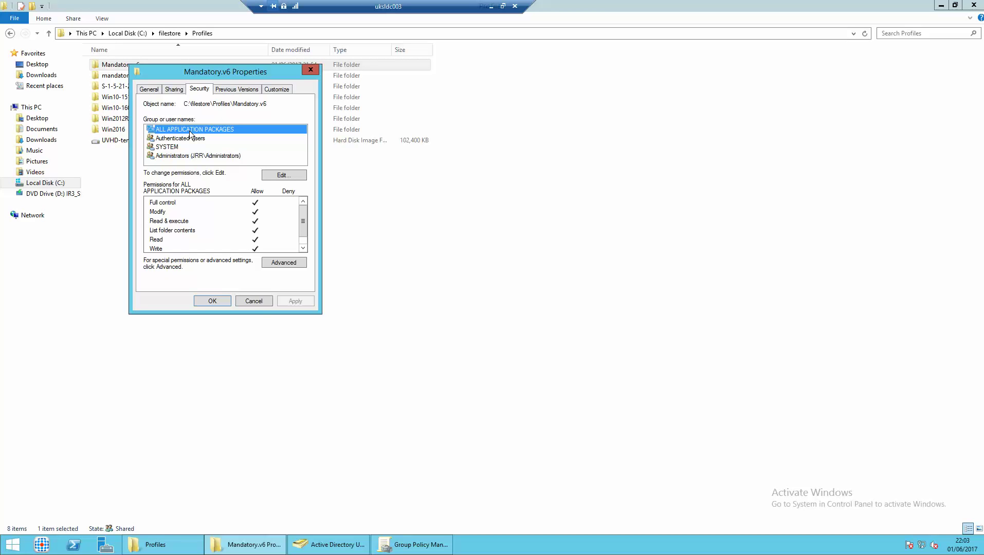
click(253, 302)
click(319, 549)
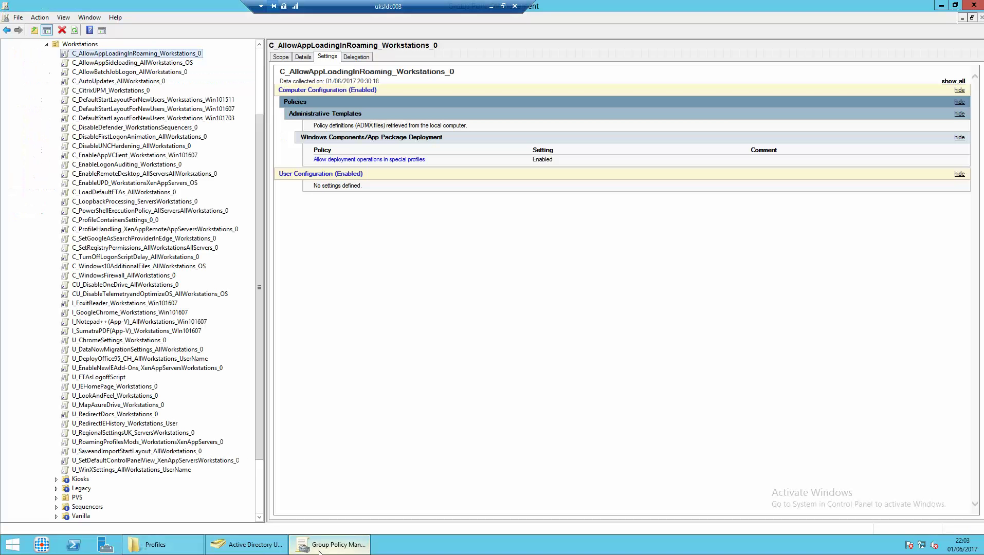
Minimise the Group Policy Management server session to bring back the UKSLD209 VM's Windows 10 desktop.
click(556, 69)
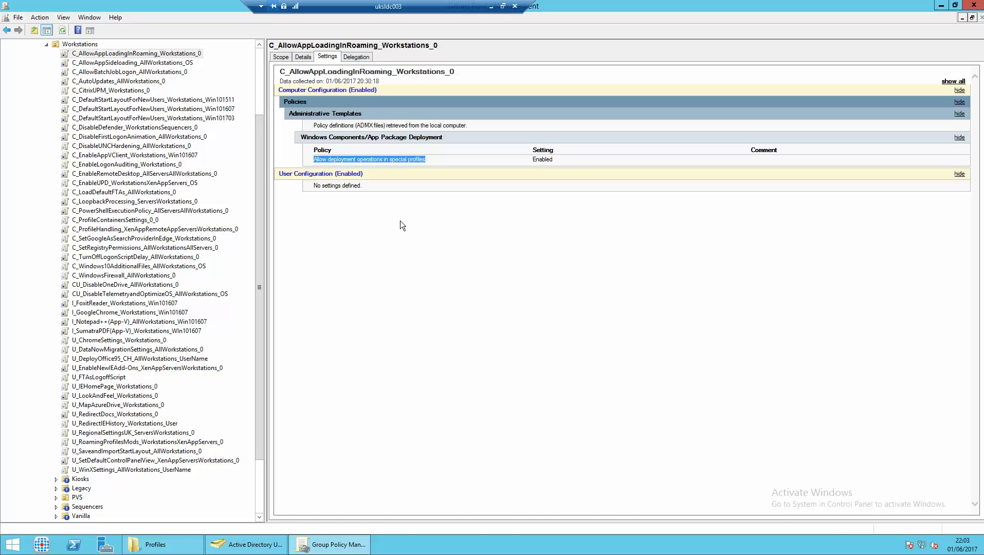
click(489, 7)
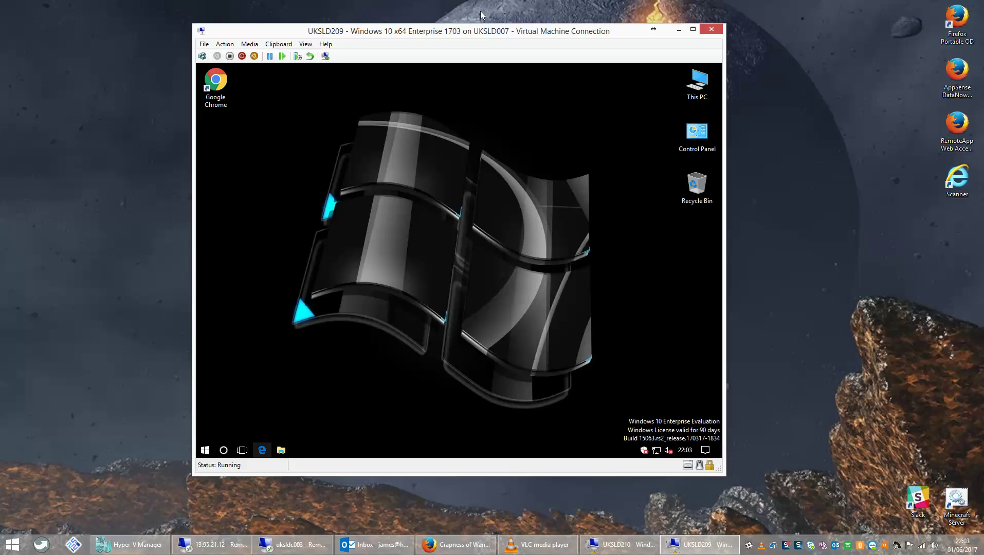